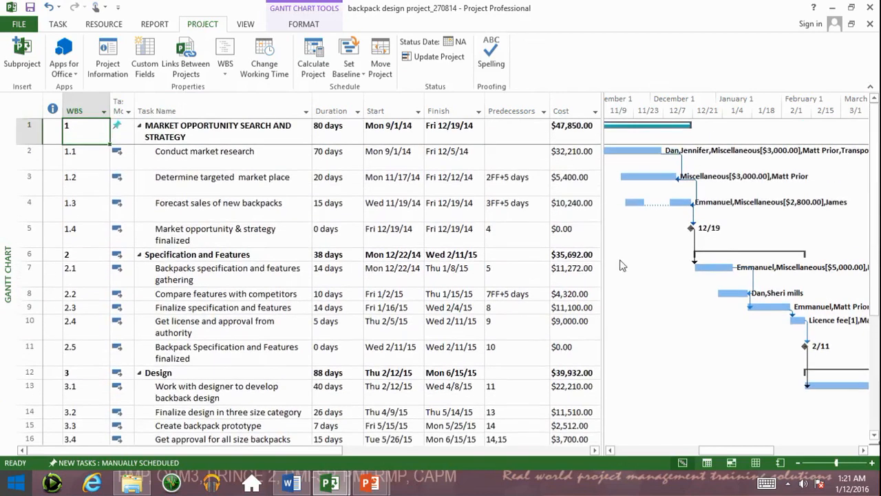
# Zoom out the Gantt chart timescale of the backpack schedule and examine the Cost column
pyautogui.click(797, 463)
pyautogui.click(797, 463)
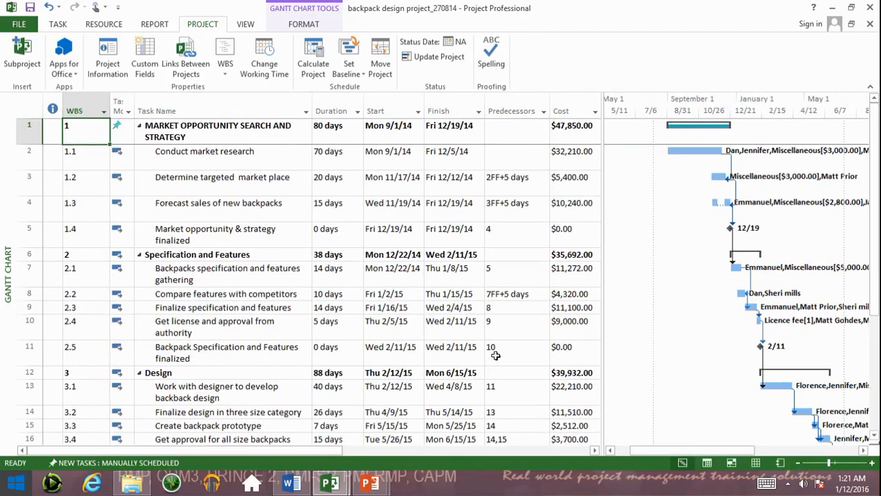
pyautogui.click(565, 116)
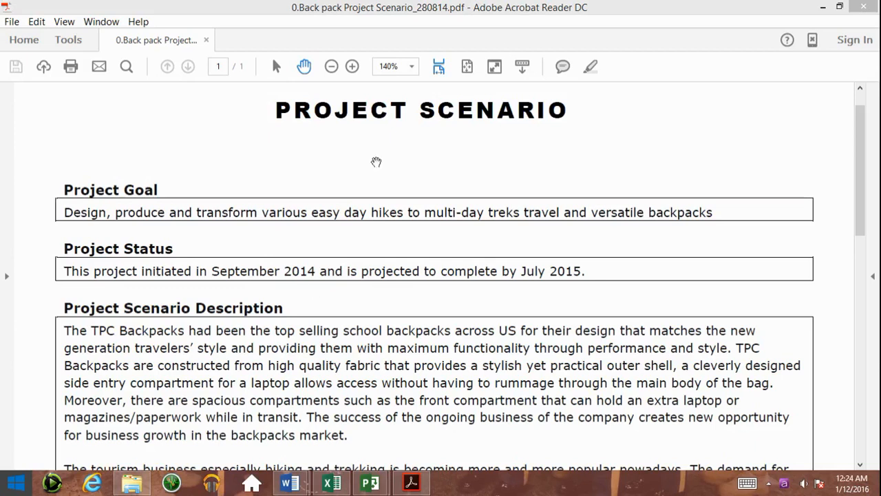
# Read through the Project Scenario PDF in Acrobat Reader, from the project goal and status to the scenario description
pyautogui.moveTo(316, 224); pyautogui.dragTo(684, 191)
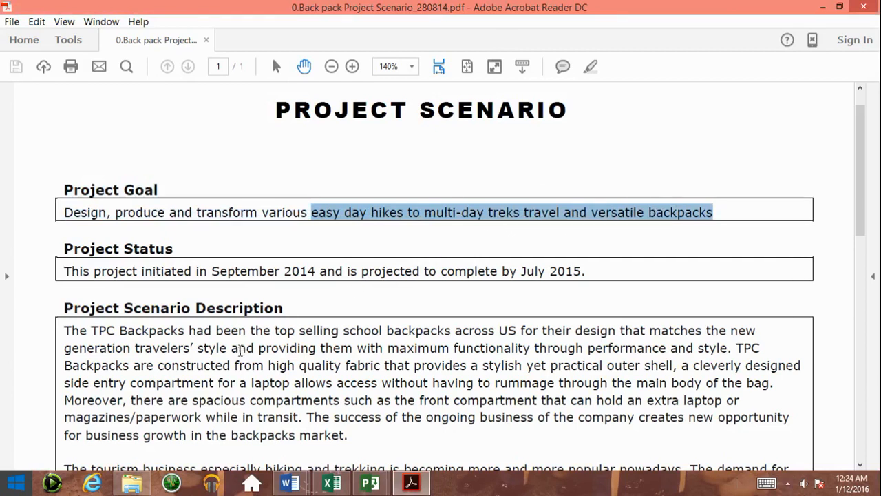
pyautogui.scroll(-2, 241, 351)
pyautogui.moveTo(79, 270); pyautogui.dragTo(87, 270)
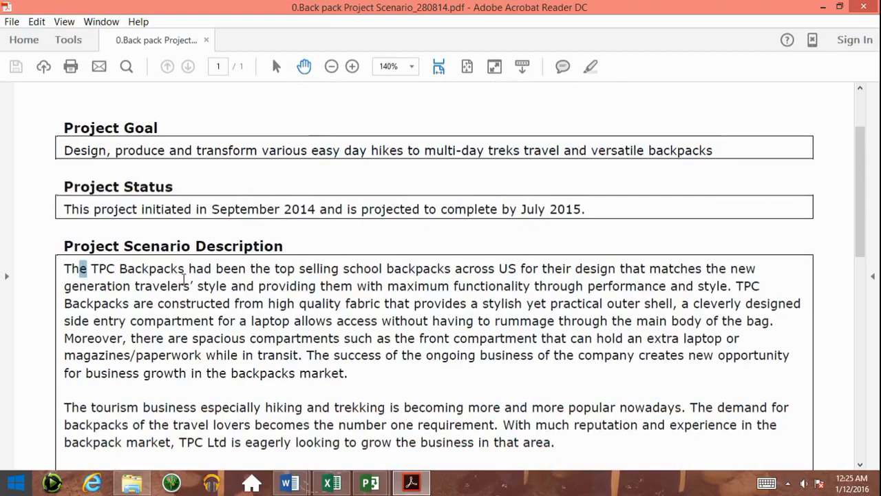
pyautogui.scroll(-8, 185, 279)
pyautogui.scroll(-12, 184, 279)
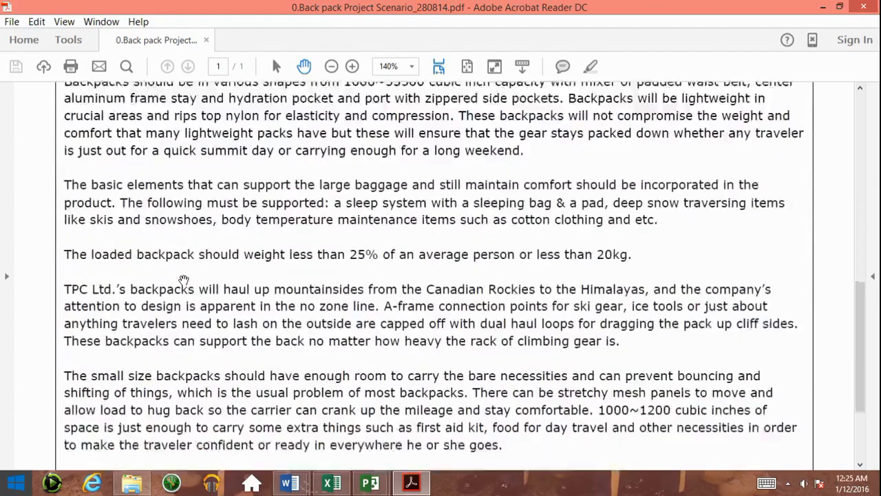
pyautogui.scroll(19, 184, 279)
pyautogui.scroll(4, 184, 278)
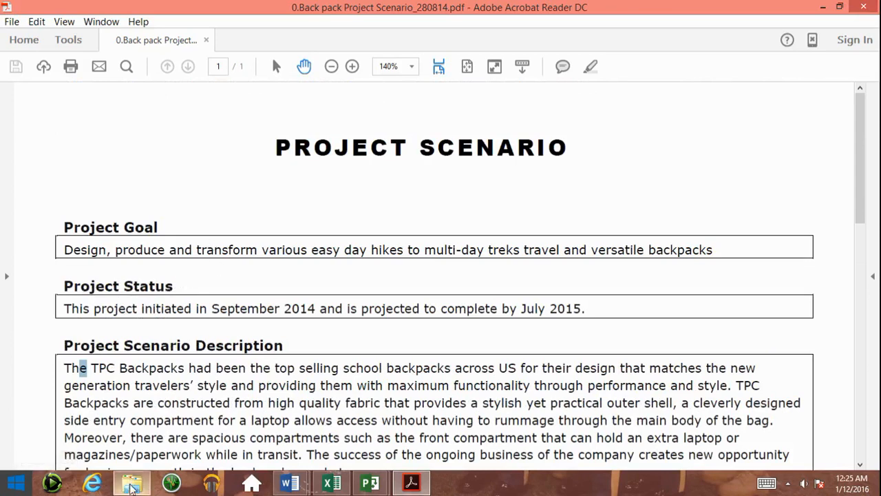
# Open 2.Backpack_Stakeholder Register310814 from the COMPLETEDBACKPACK folder, review the stakeholder table and close the document
pyautogui.click(132, 484)
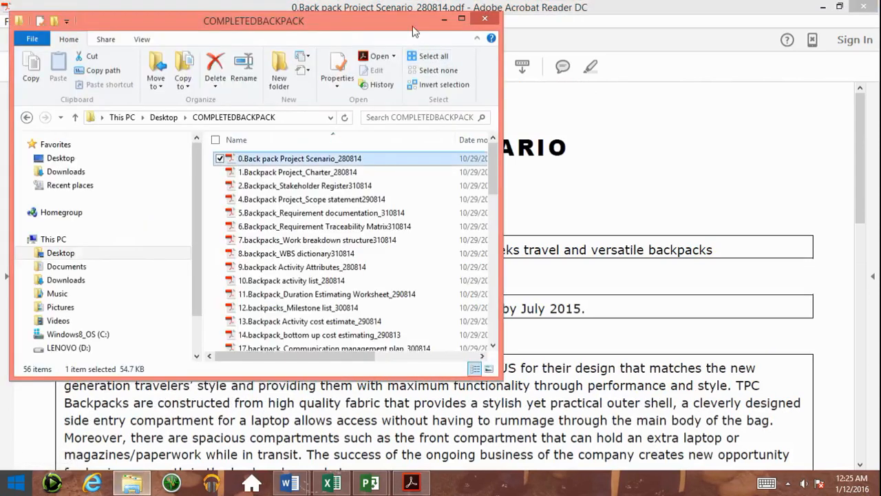
pyautogui.click(347, 186)
pyautogui.doubleClick(349, 187)
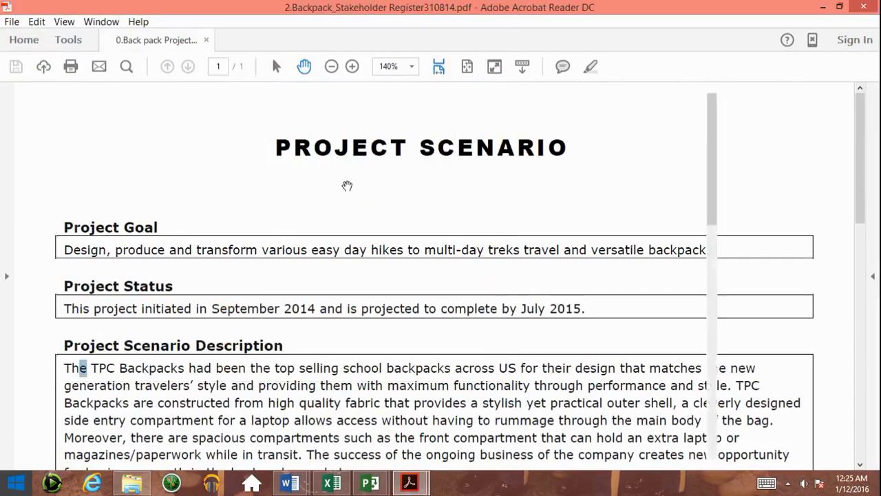
pyautogui.scroll(-2, 360, 204)
pyautogui.scroll(2, 360, 204)
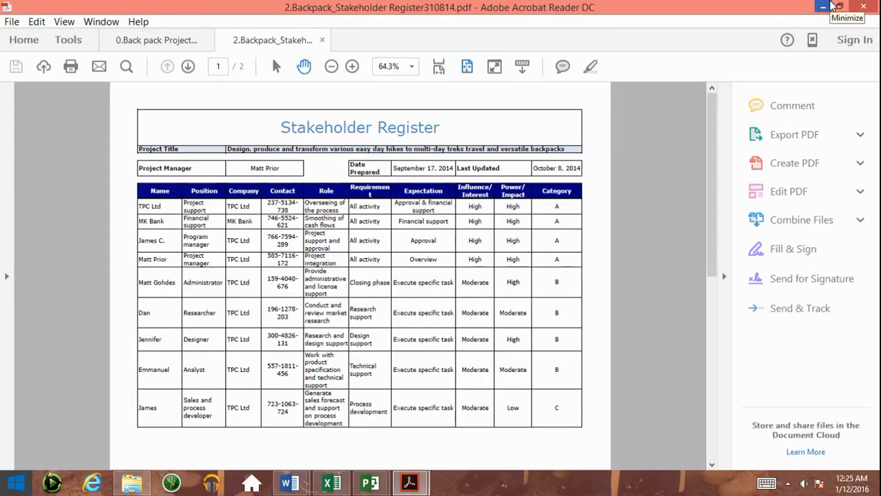
pyautogui.hotkey('ctrl', 'w')
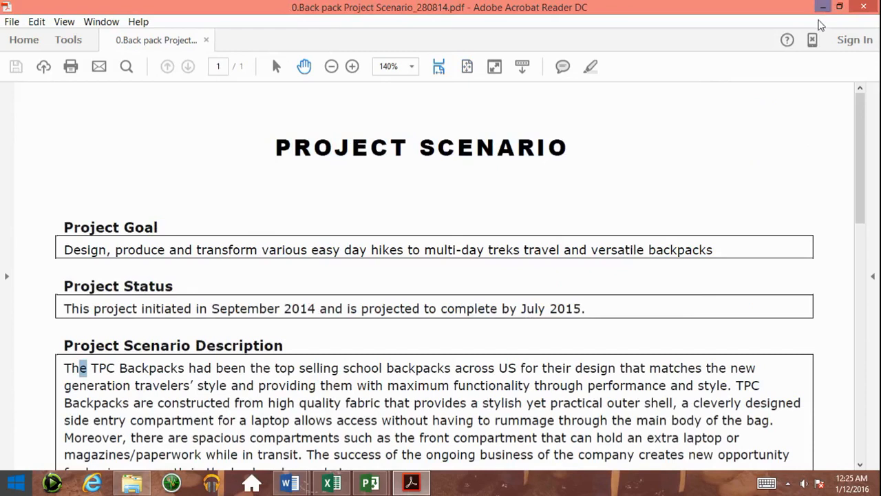
# Switch to the Backpack activity list workbook in Excel and review its activities and descriptions, starting with Conduct market research
pyautogui.click(823, 6)
pyautogui.click(602, 211)
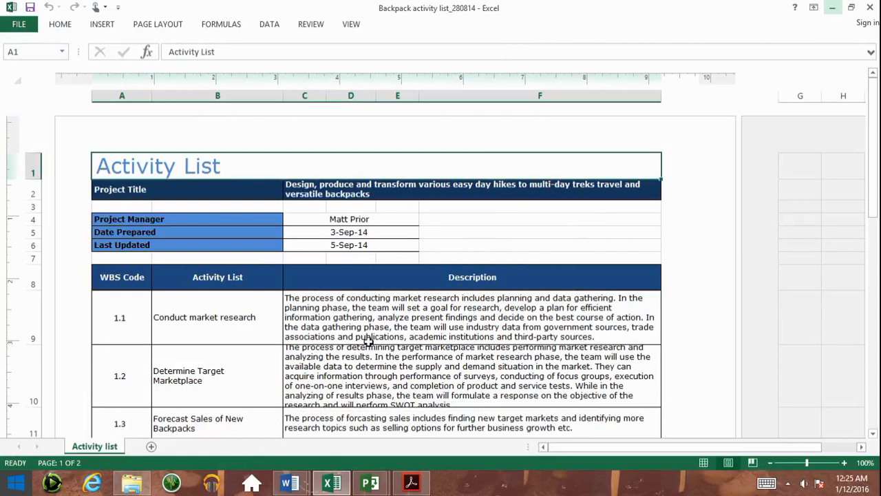
pyautogui.scroll(-3, 368, 340)
pyautogui.moveTo(227, 175); pyautogui.dragTo(199, 385)
pyautogui.scroll(-2, 211, 342)
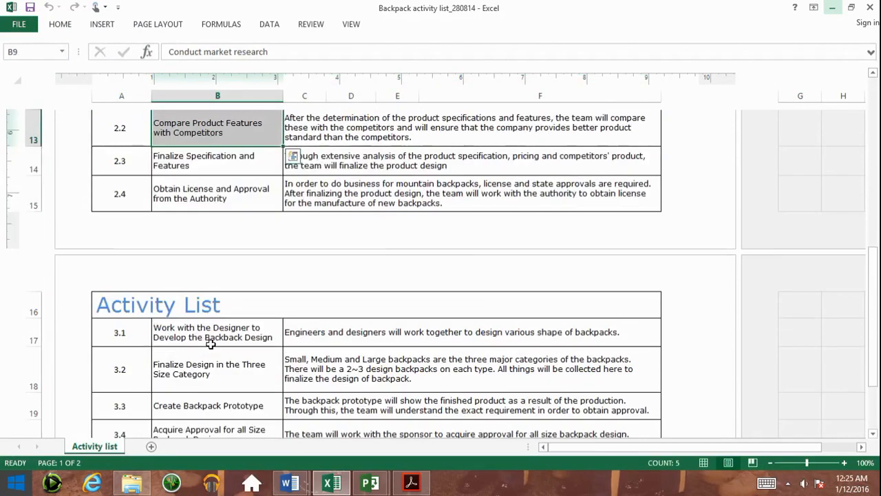
pyautogui.scroll(-3, 211, 338)
pyautogui.scroll(7, 211, 337)
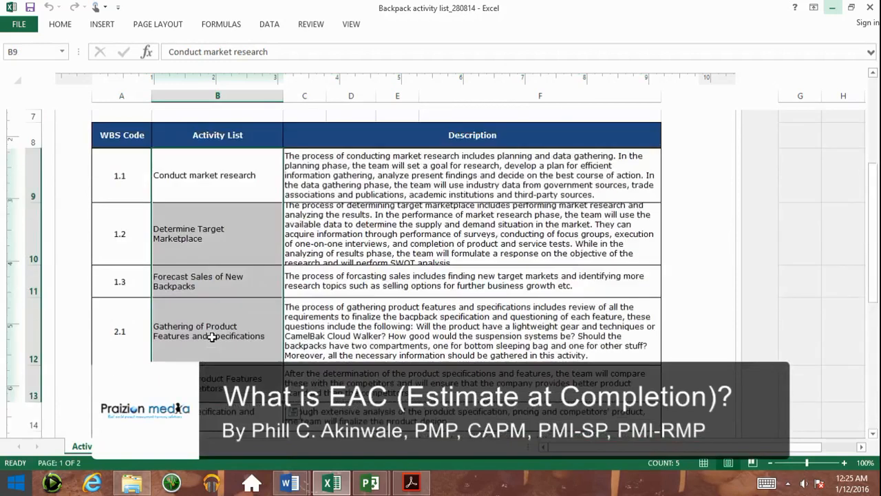
pyautogui.click(228, 307)
pyautogui.scroll(-3, 228, 306)
pyautogui.scroll(3, 228, 306)
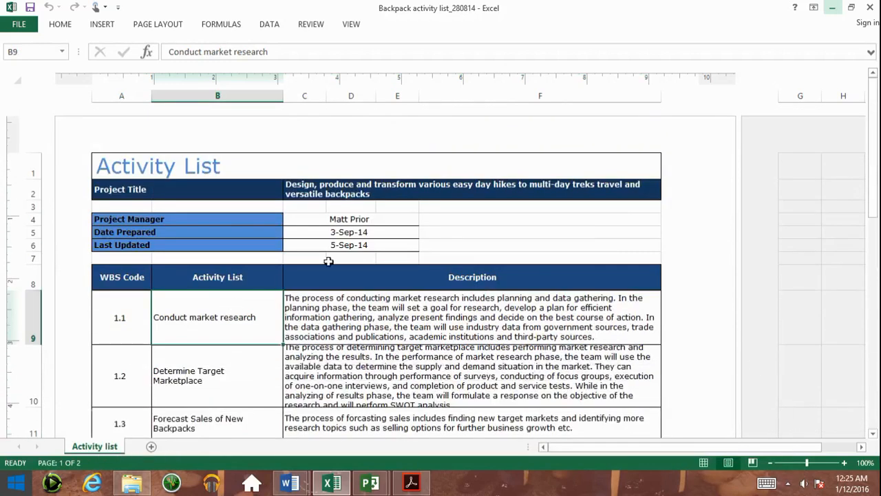
pyautogui.click(329, 312)
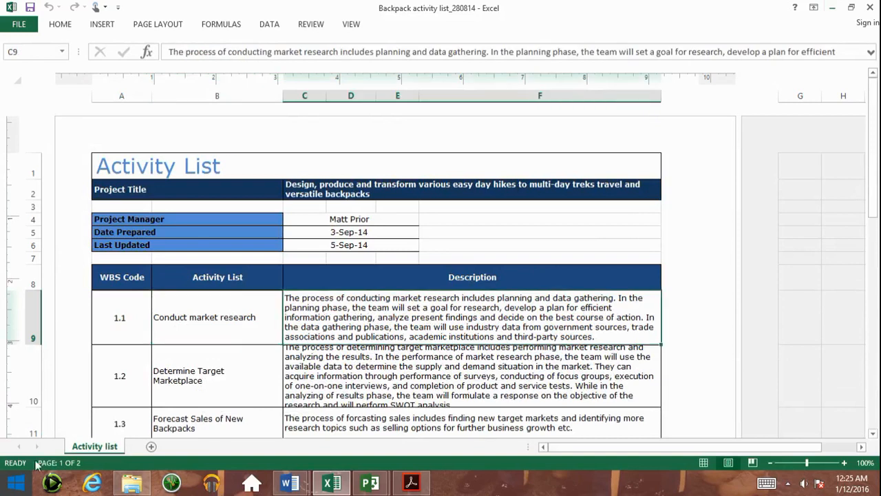
pyautogui.click(217, 316)
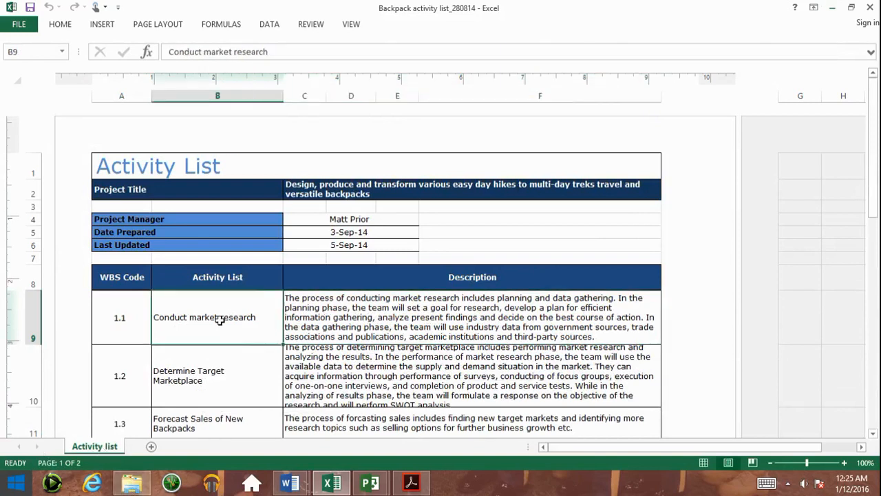
# Open 12.backpacks_Milestone list_300814 from the COMPLETEDBACKPACK folder and examine the milestone dates at a larger zoom
pyautogui.click(132, 485)
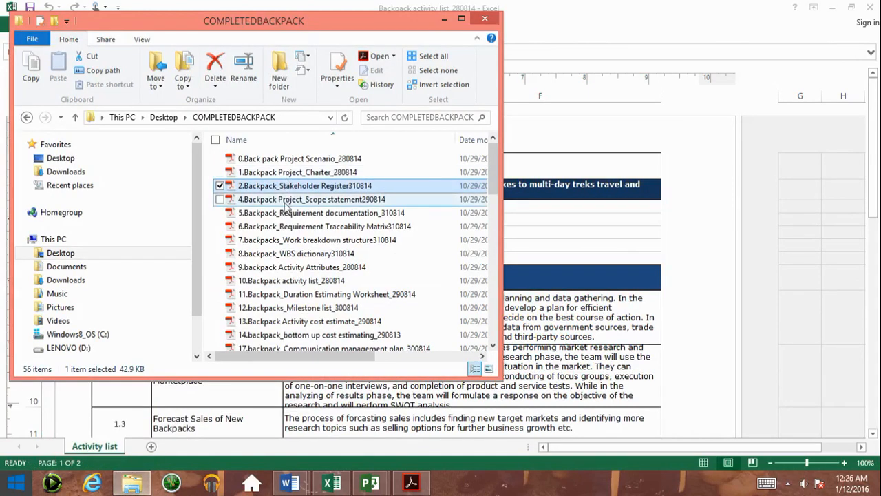
pyautogui.click(293, 267)
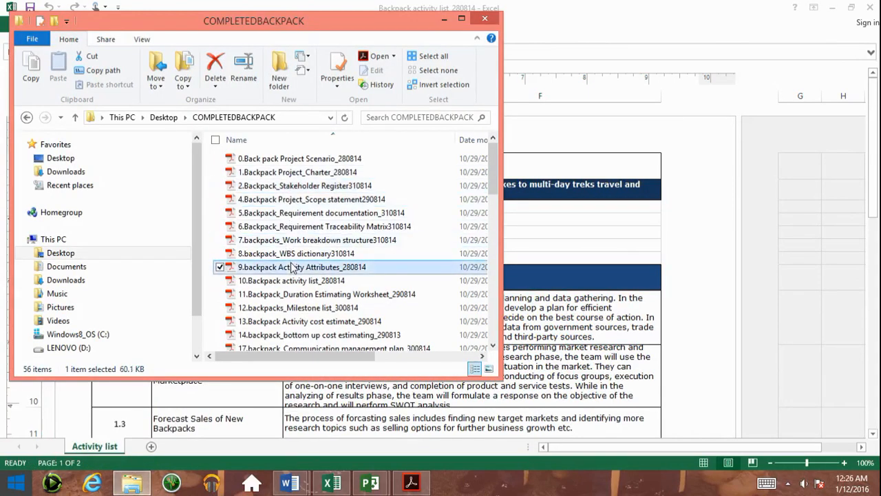
pyautogui.doubleClick(295, 307)
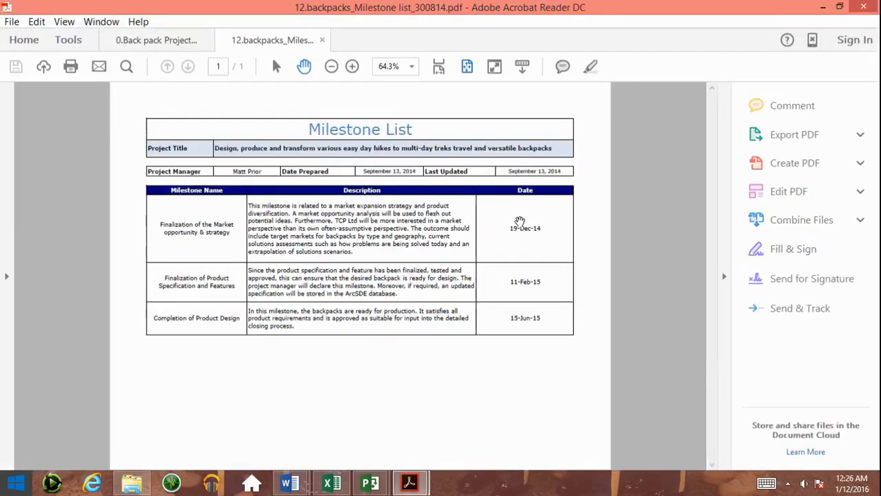
pyautogui.moveTo(512, 223); pyautogui.dragTo(543, 238)
pyautogui.scroll(3, 468, 219)
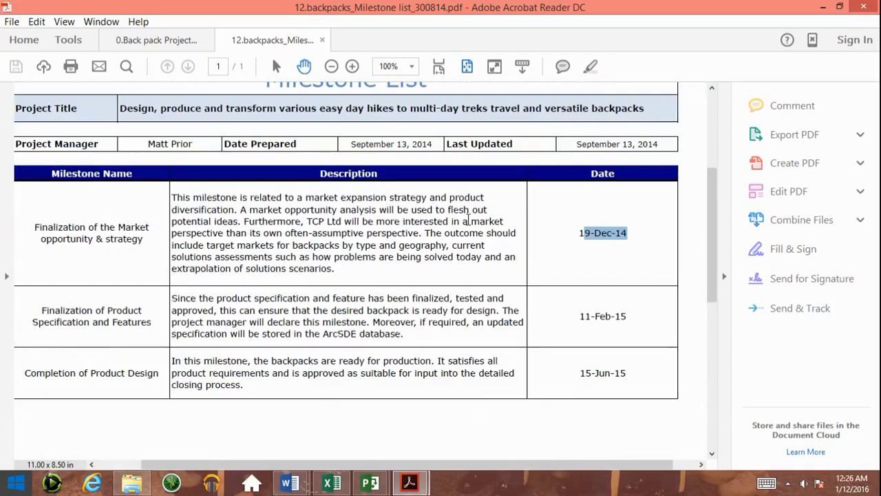
pyautogui.scroll(-1, 467, 219)
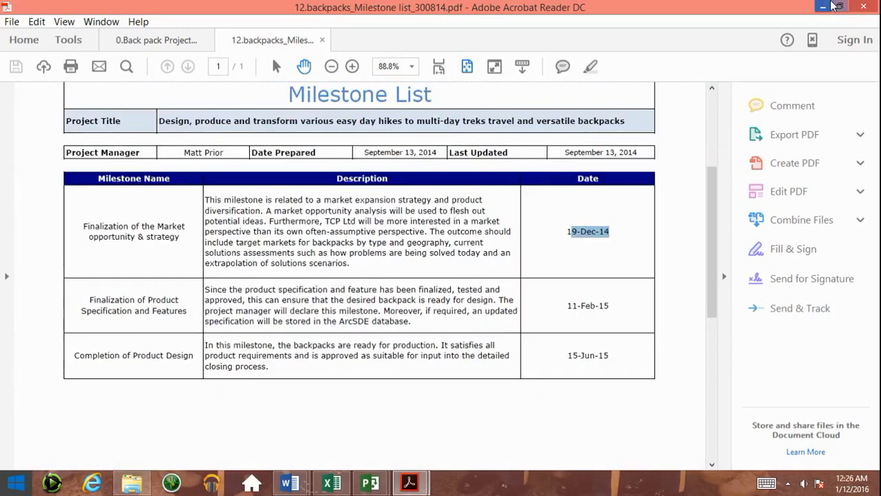
# Return to the Excel activity list and look over the entries around Determine Target Marketplace
pyautogui.click(826, 7)
pyautogui.click(577, 335)
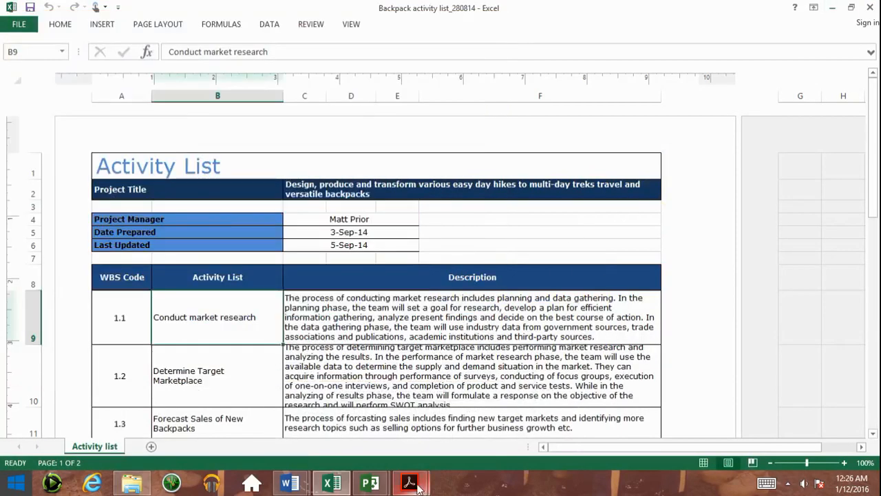
pyautogui.scroll(-2, 371, 275)
pyautogui.click(252, 238)
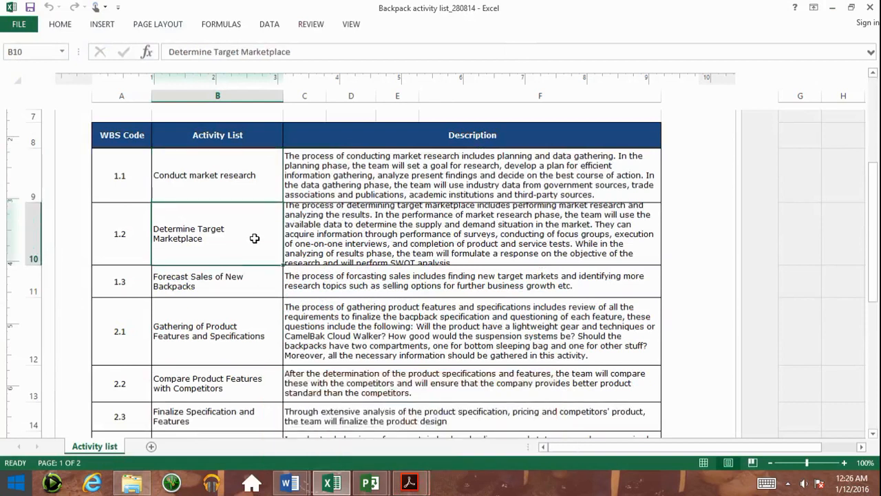
pyautogui.scroll(2, 255, 238)
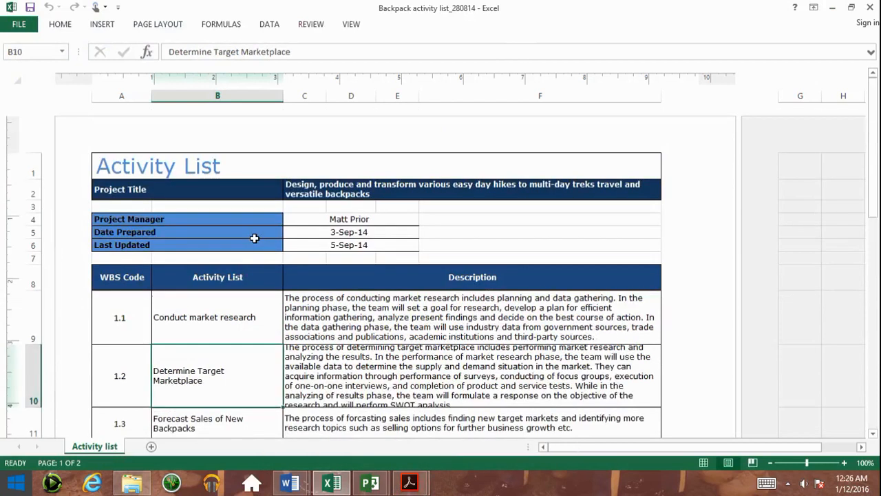
# Switch to the Project1 window in Microsoft Project and create a new blank project
pyautogui.click(371, 484)
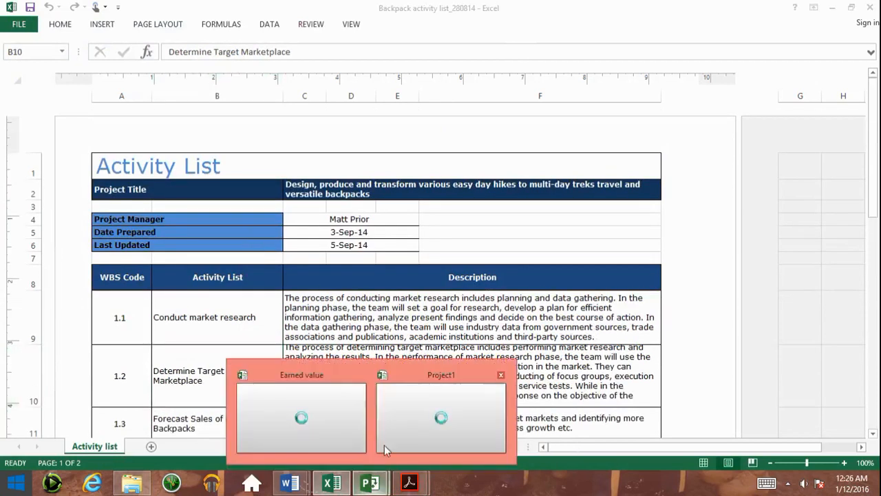
pyautogui.click(432, 372)
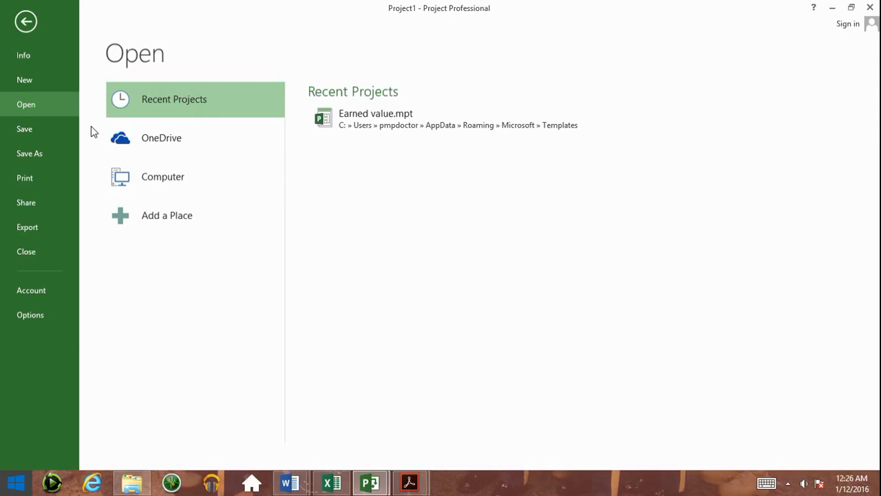
pyautogui.click(35, 82)
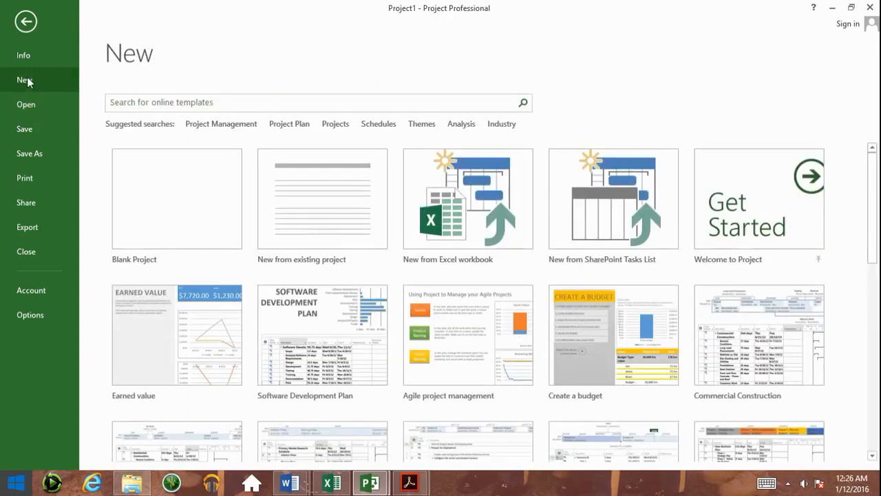
pyautogui.click(138, 161)
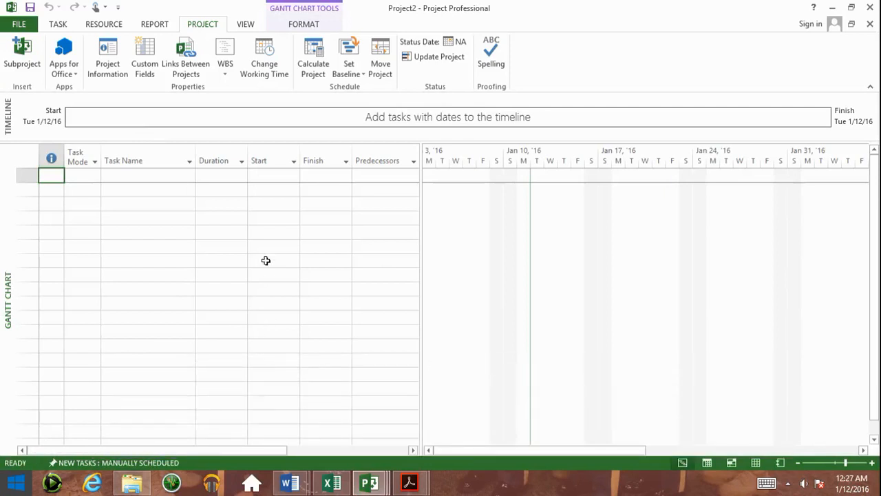
# Examine the columns of the empty task table, ending on the first Task Name cell
pyautogui.click(67, 188)
pyautogui.moveTo(67, 188); pyautogui.dragTo(342, 189)
pyautogui.click(135, 187)
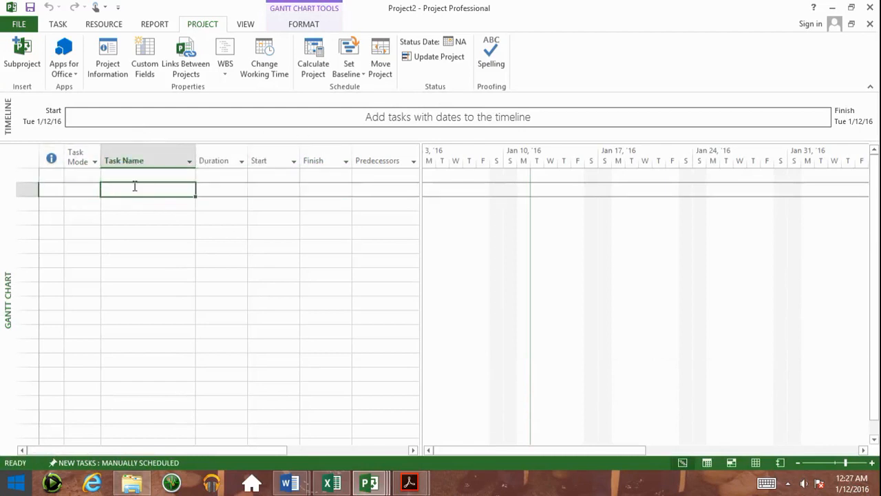
pyautogui.click(135, 246)
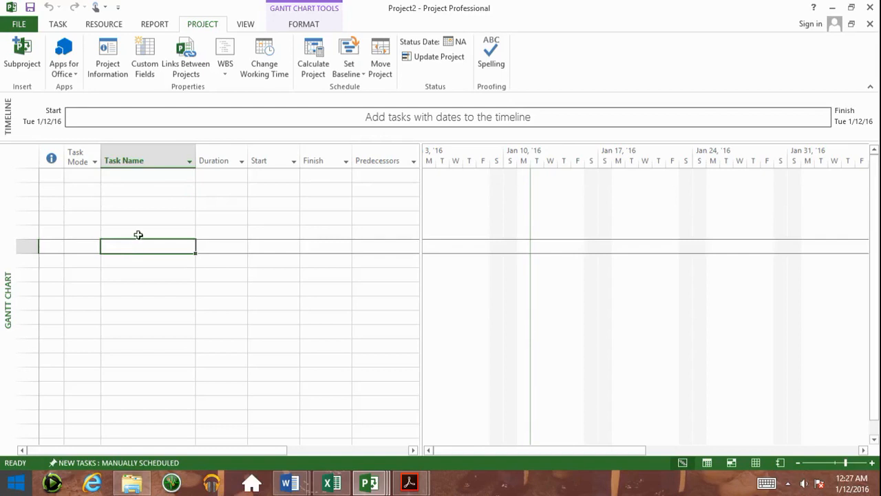
pyautogui.click(170, 173)
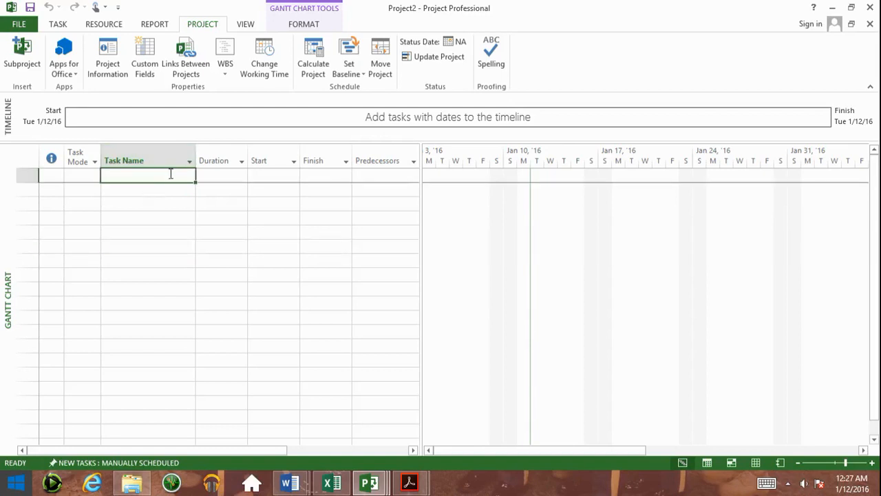
pyautogui.click(154, 160)
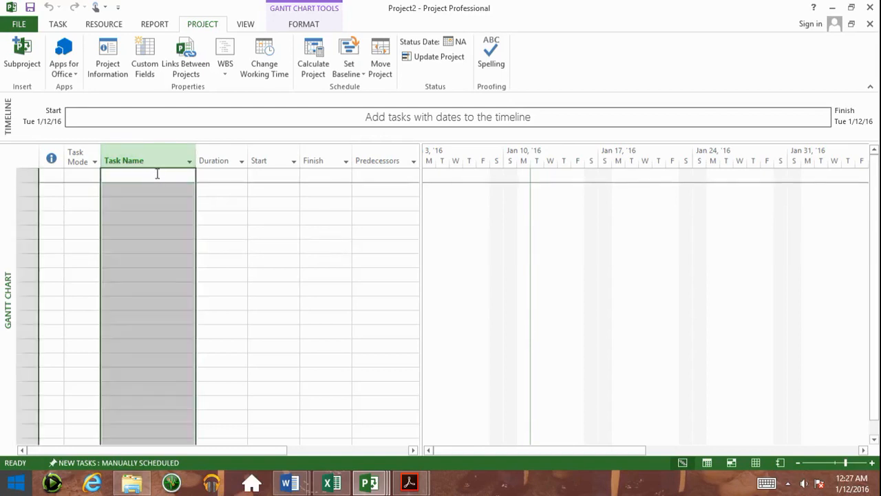
pyautogui.click(154, 187)
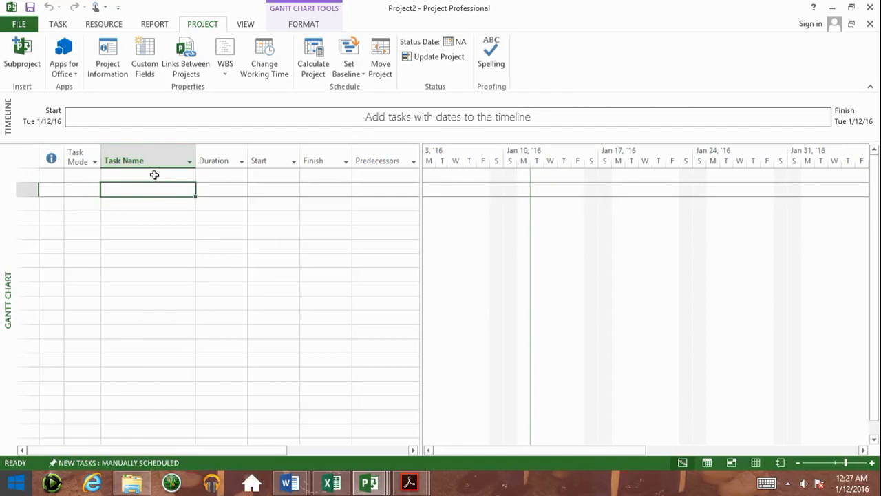
pyautogui.click(155, 175)
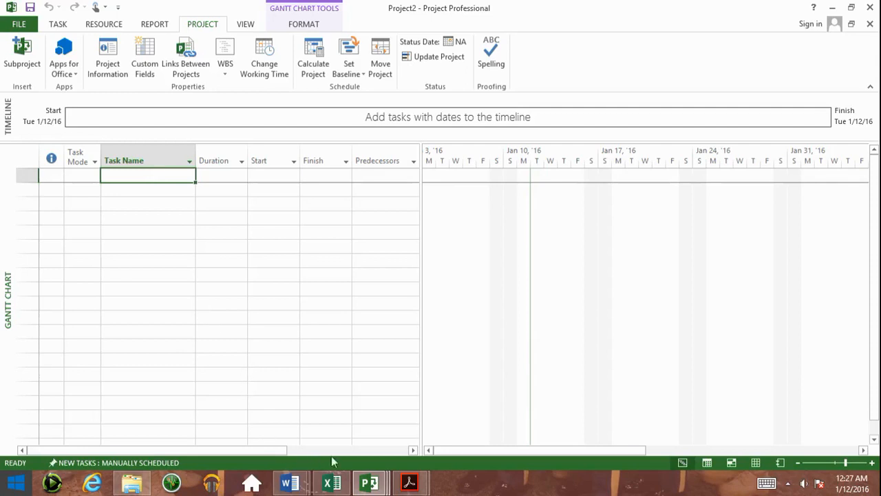
# Copy the activity names from Conduct market research through Obtain License and Approval from the Authority in Excel, and return to Project2
pyautogui.click(332, 483)
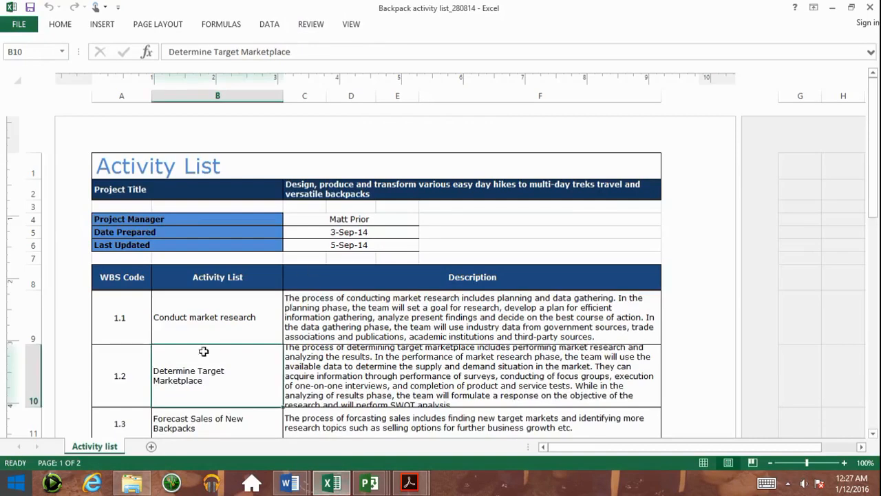
pyautogui.moveTo(216, 310); pyautogui.dragTo(256, 162)
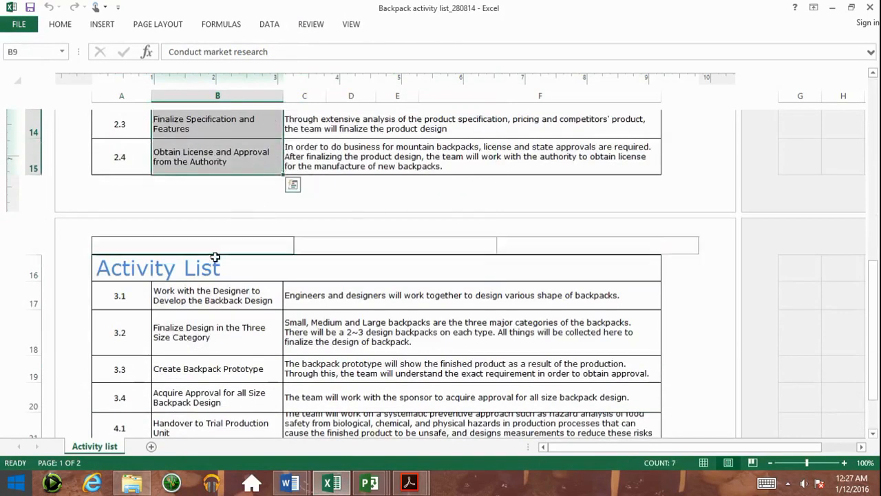
pyautogui.hotkey('ctrl', 'c')
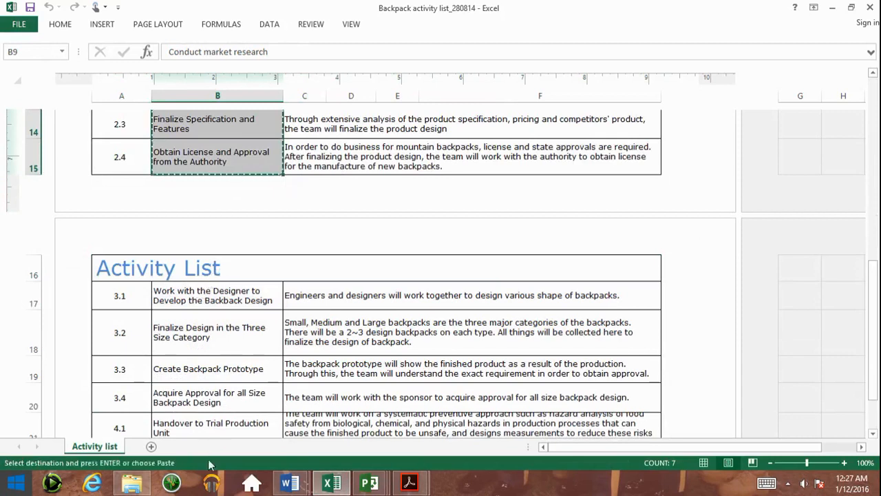
pyautogui.click(383, 482)
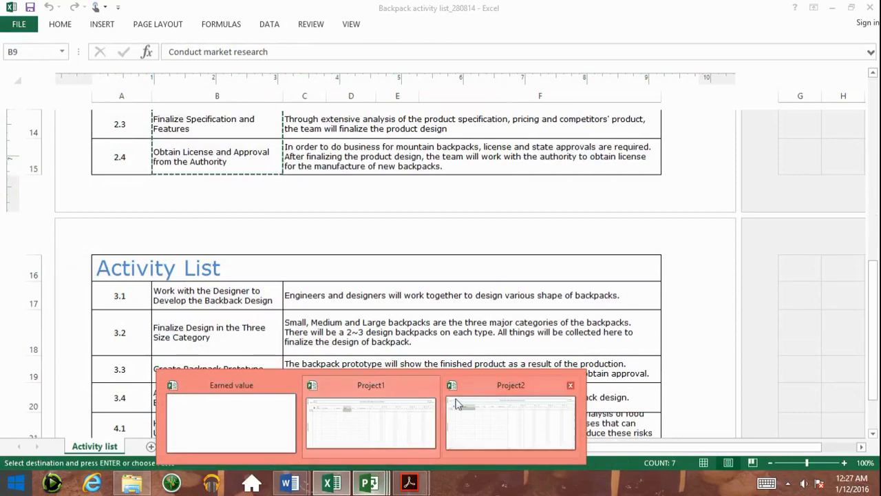
pyautogui.click(484, 408)
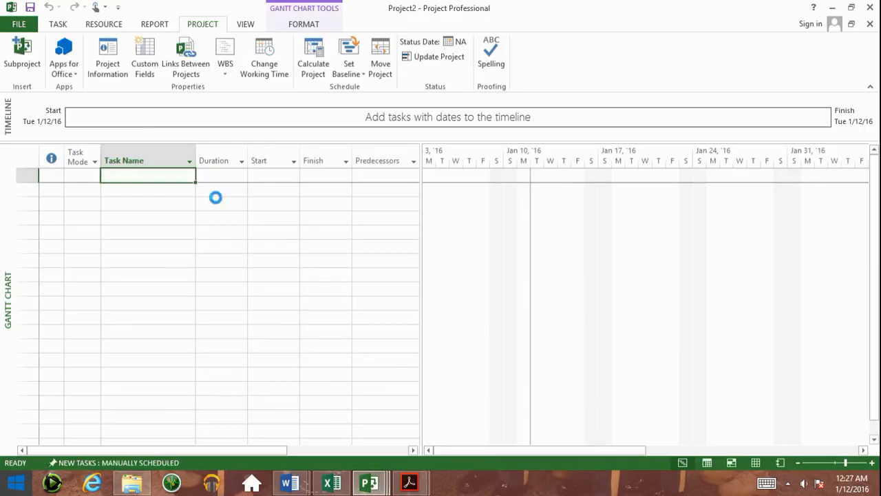
pyautogui.moveTo(195, 152); pyautogui.dragTo(241, 150)
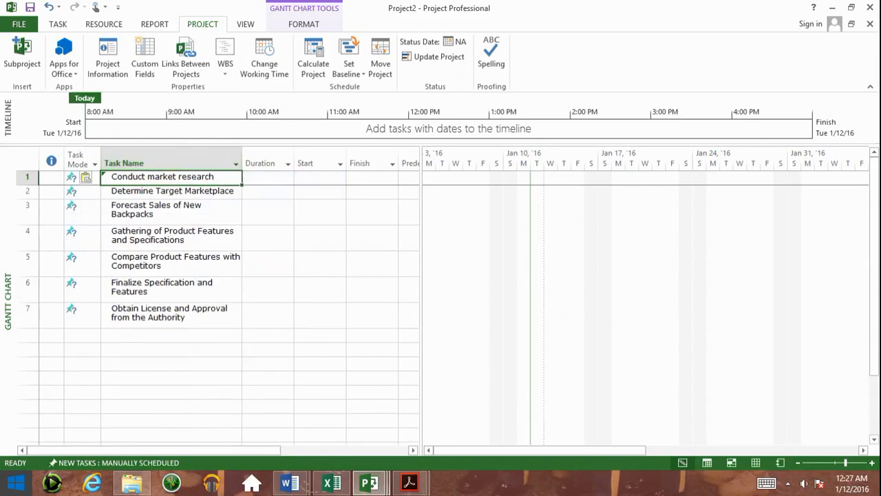
pyautogui.hotkey('ctrl', 'z')
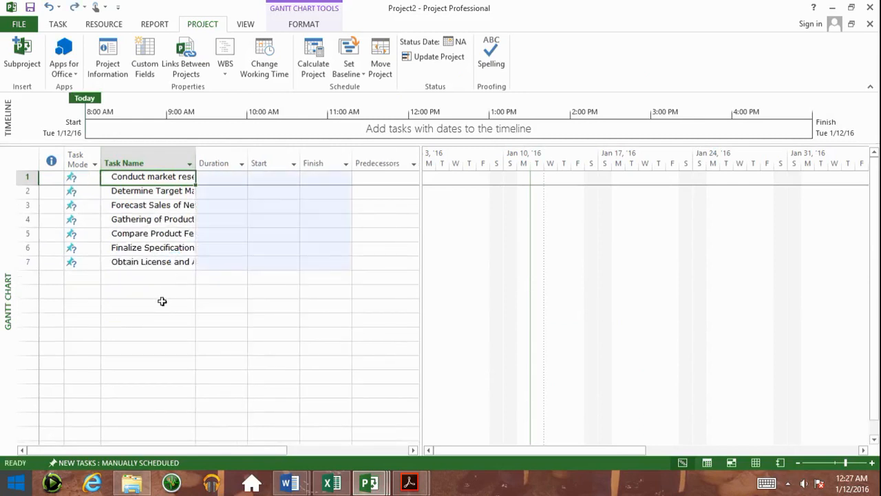
pyautogui.hotkey('ctrl', 'z')
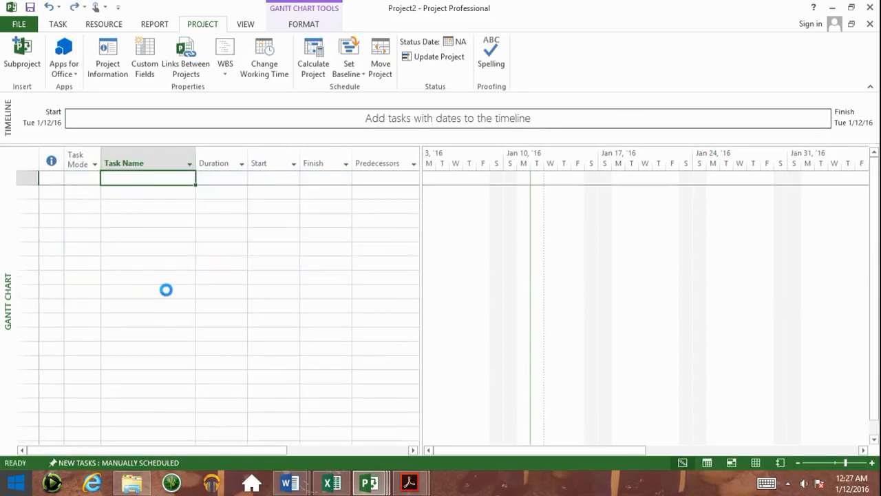
# Set the scheduling mode for new tasks to Auto Scheduled
pyautogui.rightClick(145, 466)
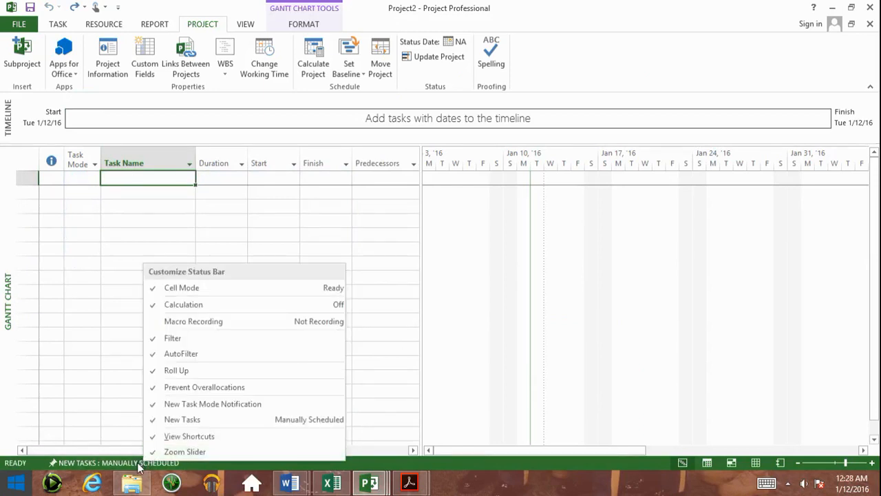
pyautogui.click(140, 463)
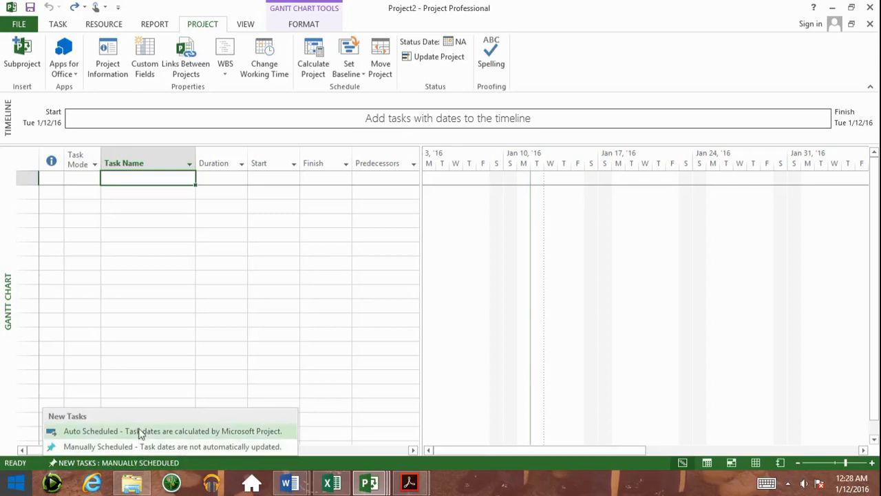
pyautogui.click(140, 432)
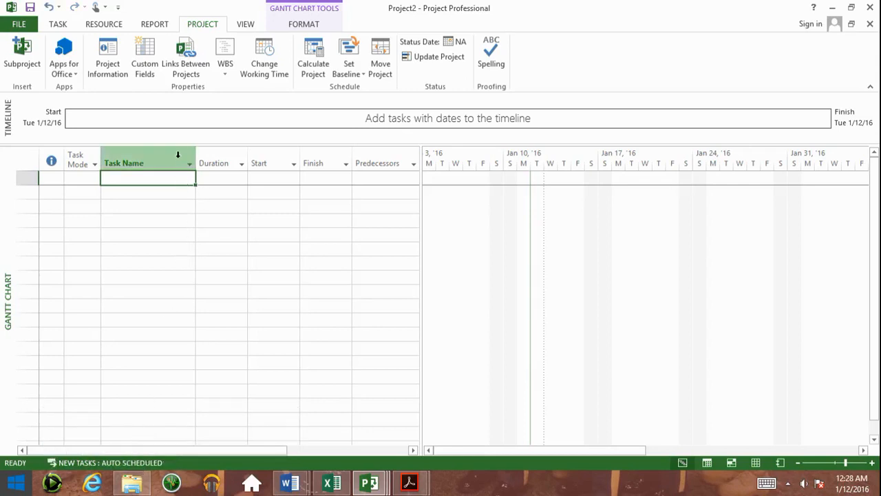
# Paste the copied activity names from the first Task Name row and widen the Task Name column to fit them
pyautogui.hotkey('ctrl', 'v')
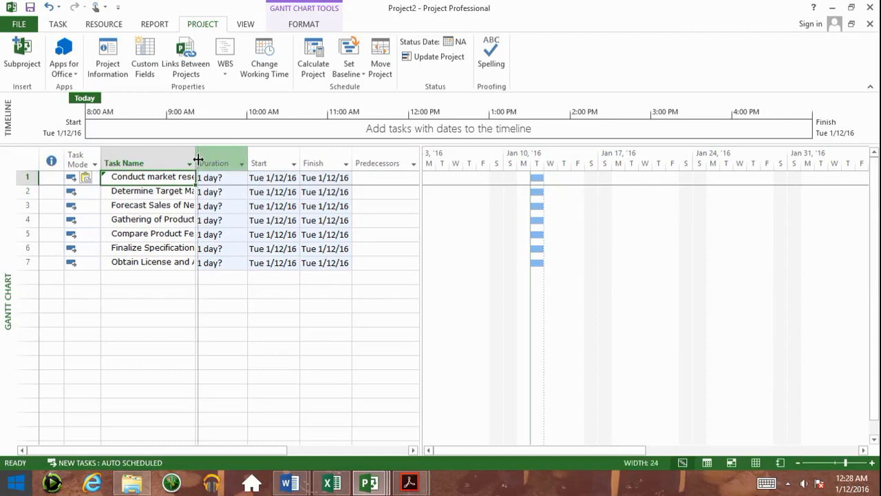
pyautogui.moveTo(197, 160); pyautogui.dragTo(247, 160)
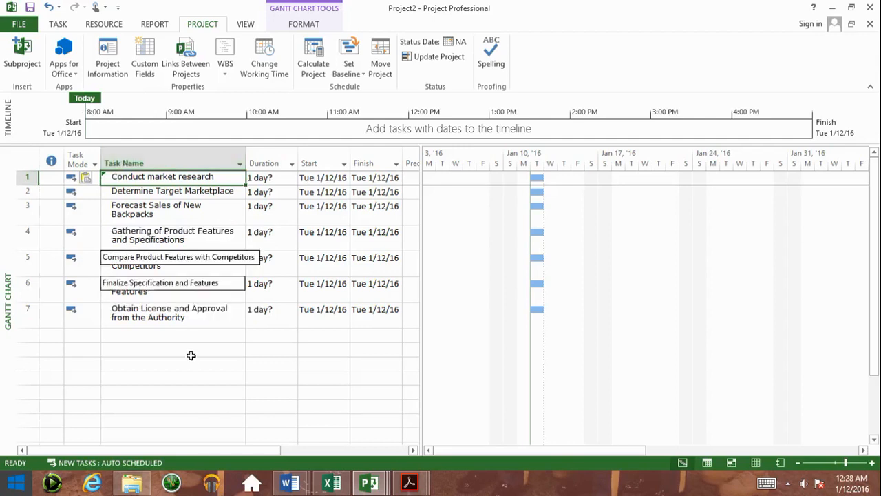
pyautogui.moveTo(176, 317); pyautogui.dragTo(182, 172)
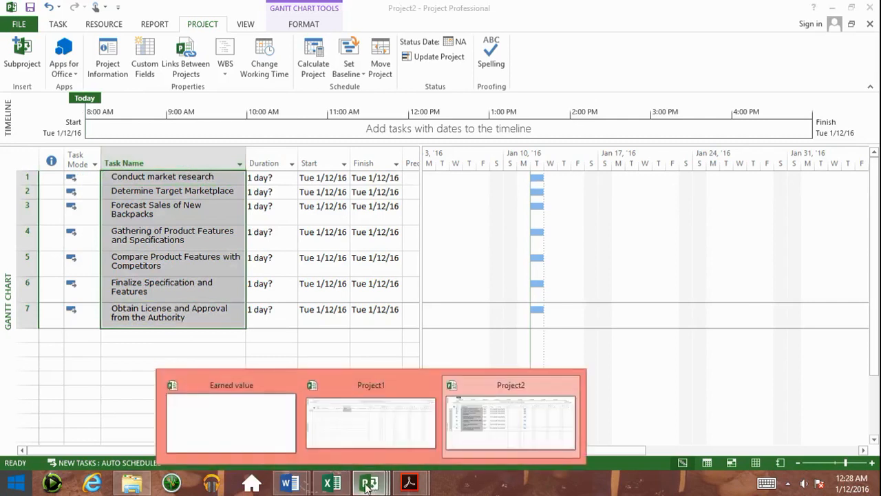
# Copy activities 3.1 to 4.5 from the Excel list into Project2 below task 7, and widen the task table to show Resource Names
pyautogui.click(332, 482)
pyautogui.scroll(-1, 246, 279)
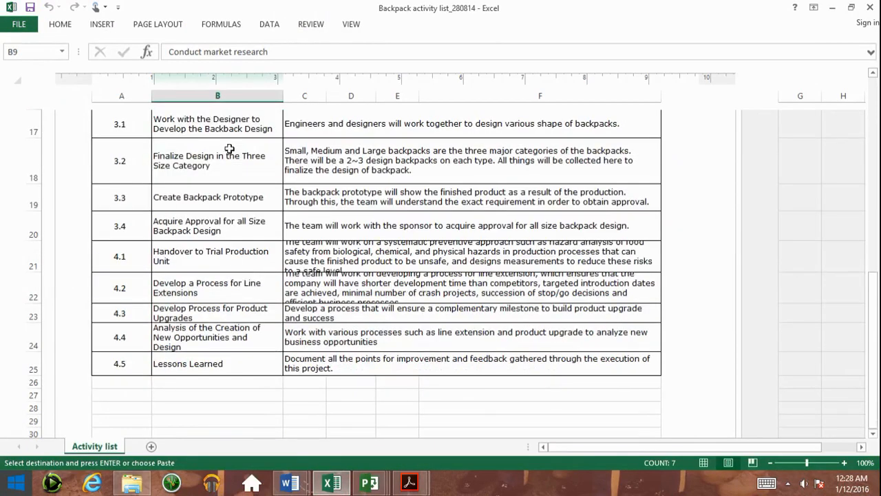
pyautogui.scroll(1, 186, 197)
pyautogui.moveTo(197, 293); pyautogui.dragTo(238, 362)
pyautogui.hotkey('ctrl', 'c')
pyautogui.moveTo(370, 482)
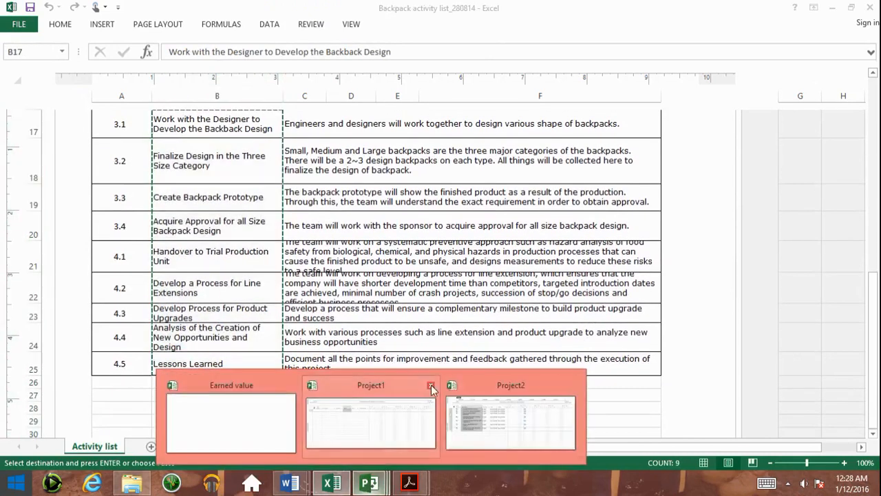
pyautogui.click(509, 423)
pyautogui.click(214, 337)
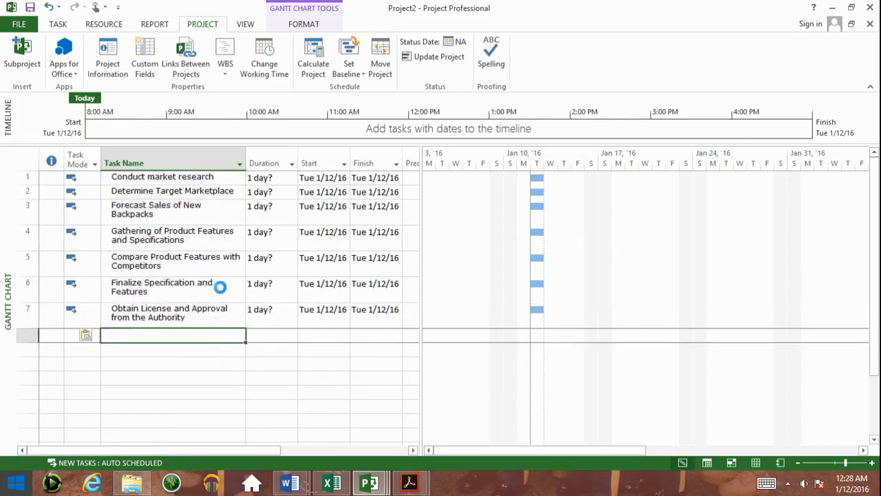
pyautogui.hotkey('ctrl', 'v')
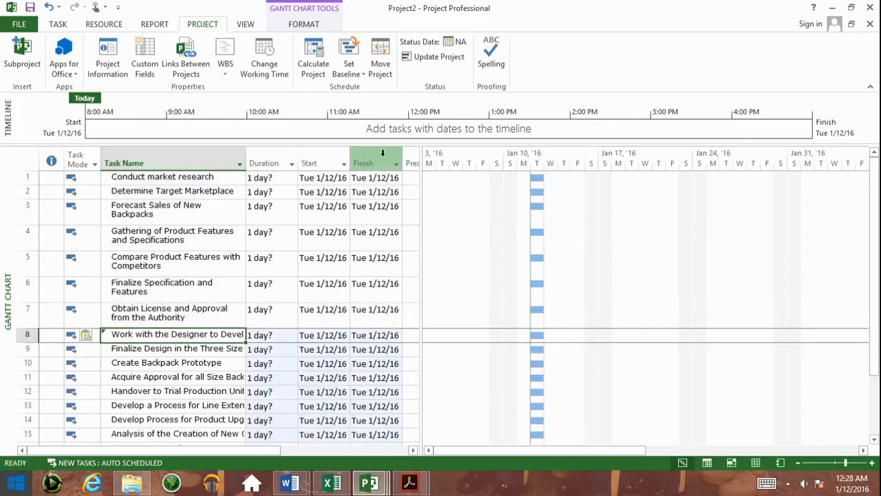
pyautogui.moveTo(419, 180); pyautogui.dragTo(533, 180)
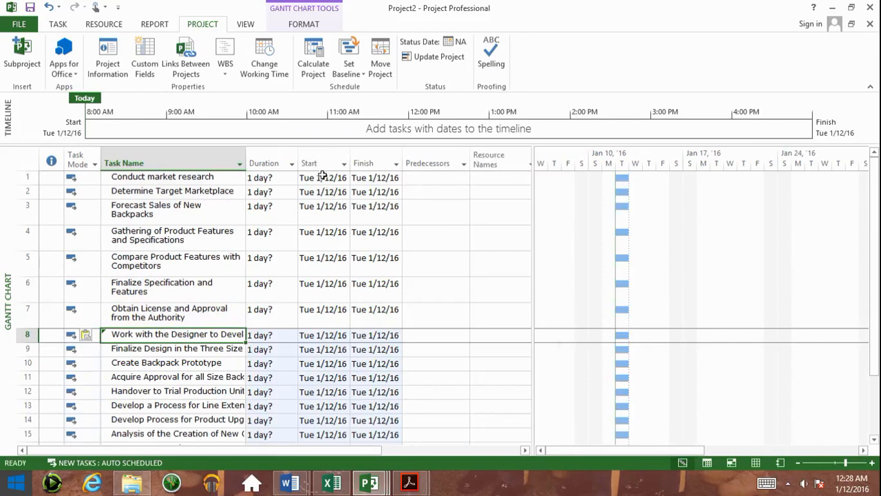
# Examine the Start and Finish dates of all tasks and the empty Predecessors column
pyautogui.moveTo(323, 177); pyautogui.dragTo(361, 437)
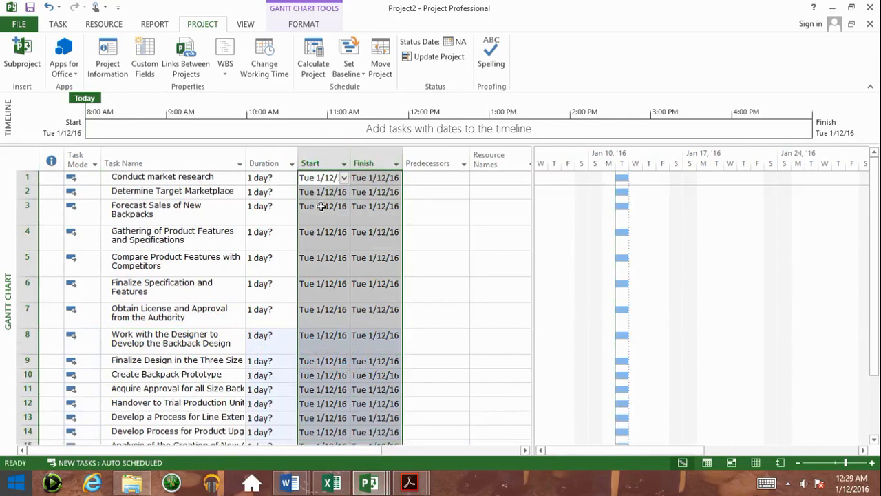
pyautogui.click(423, 178)
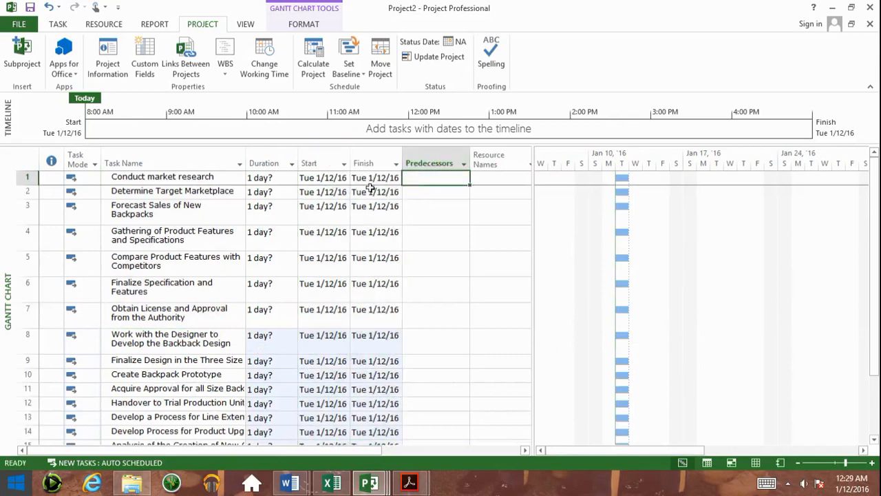
pyautogui.click(324, 178)
pyautogui.click(377, 179)
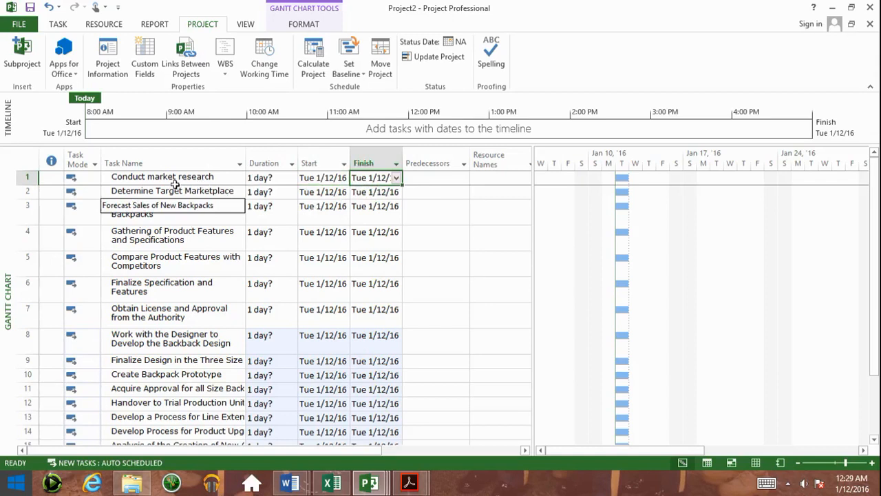
pyautogui.click(314, 154)
pyautogui.moveTo(314, 154); pyautogui.dragTo(368, 156)
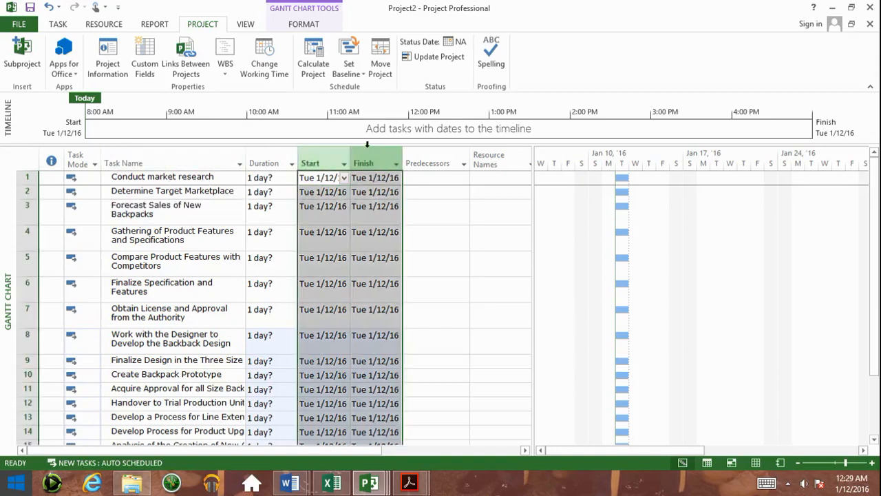
pyautogui.click(203, 193)
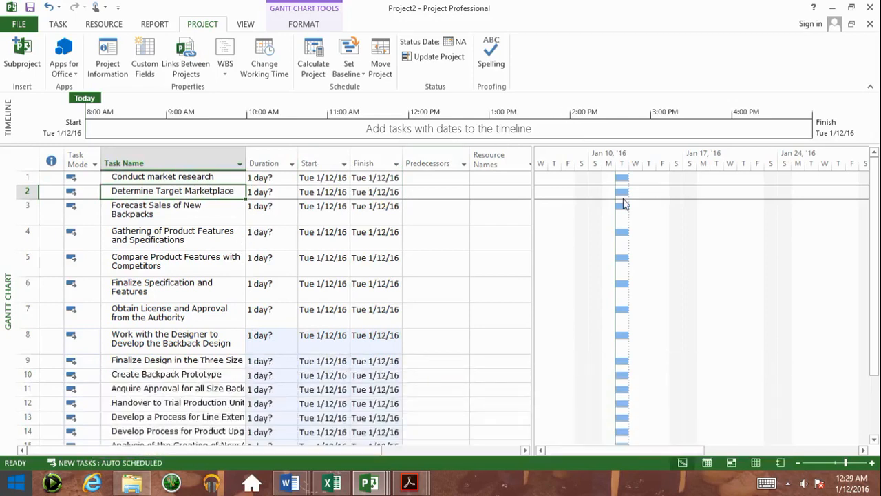
# Enlarge the Gantt timescale to hours, bring the Tue 1/12 task bars into view, and examine the Duration column
pyautogui.click(872, 463)
pyautogui.click(872, 463)
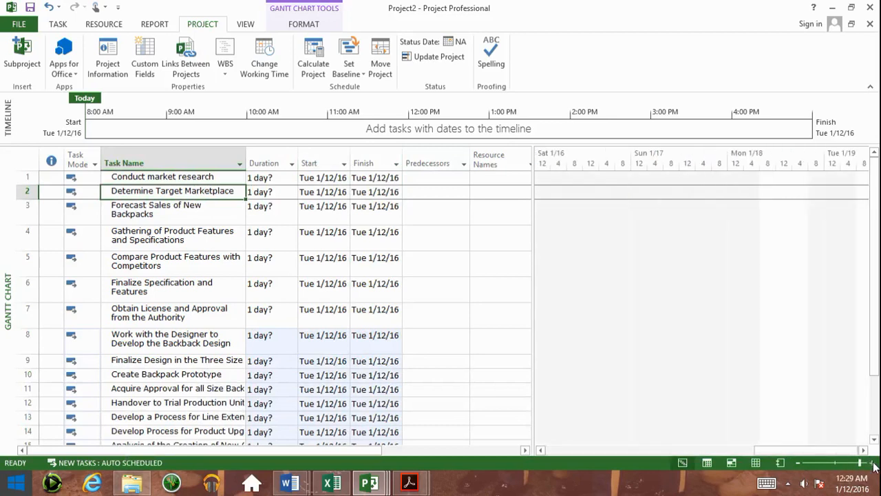
pyautogui.moveTo(769, 456); pyautogui.dragTo(609, 457)
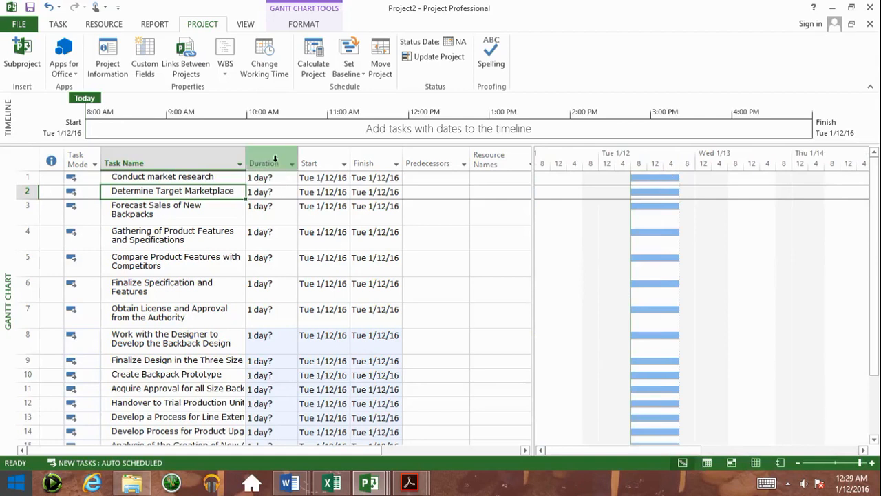
pyautogui.click(274, 155)
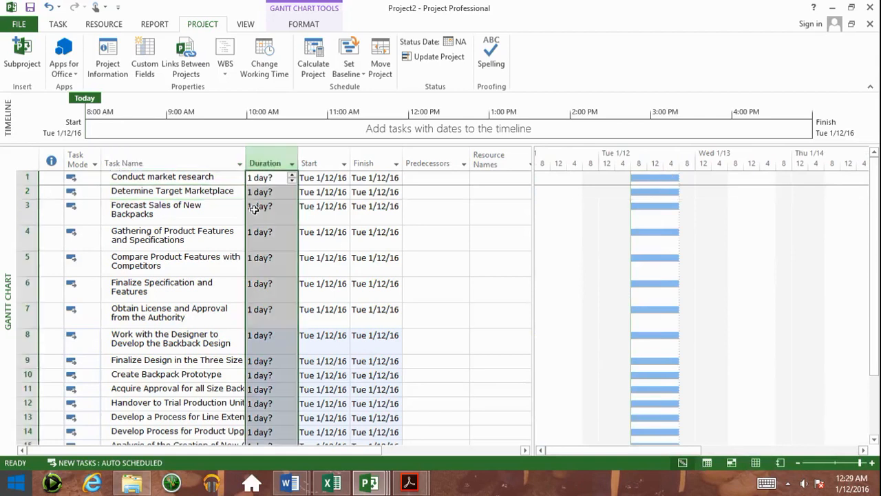
pyautogui.click(218, 177)
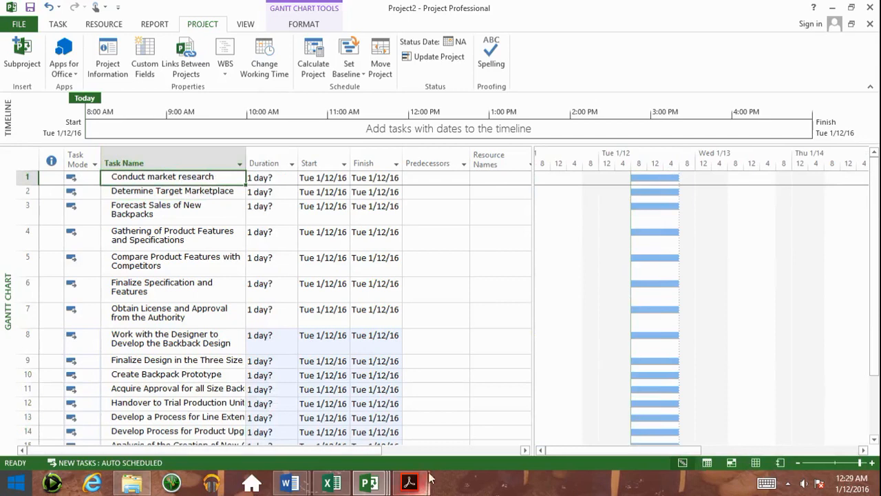
# Look through the activity descriptions in the Excel activity list, starting with Conduct market research, and minimize the workbook
pyautogui.click(330, 483)
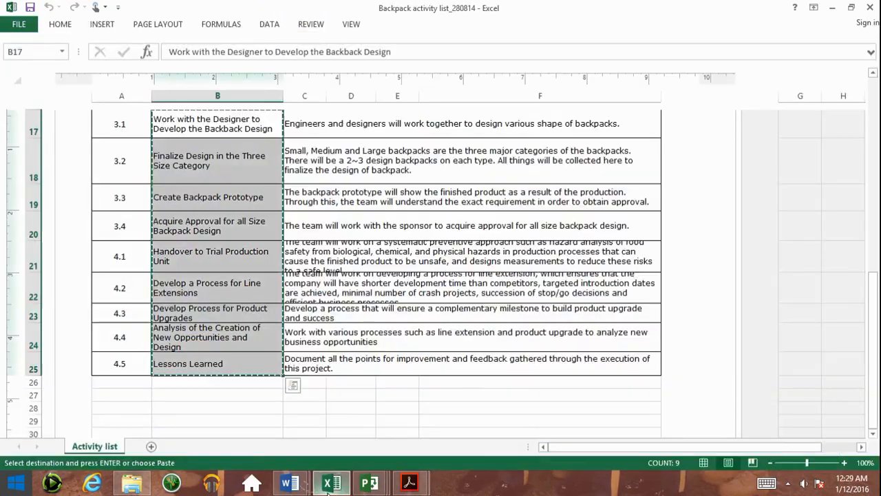
pyautogui.scroll(5, 375, 321)
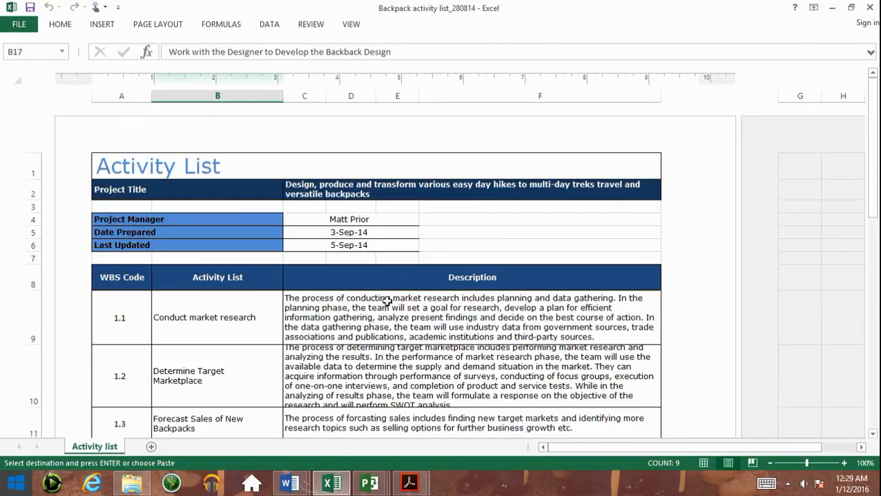
pyautogui.click(381, 310)
pyautogui.scroll(-6, 381, 310)
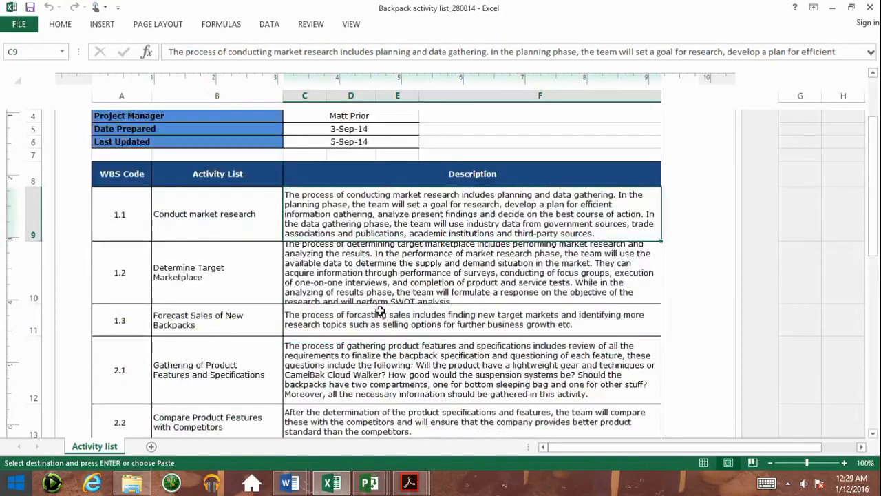
pyautogui.scroll(6, 381, 310)
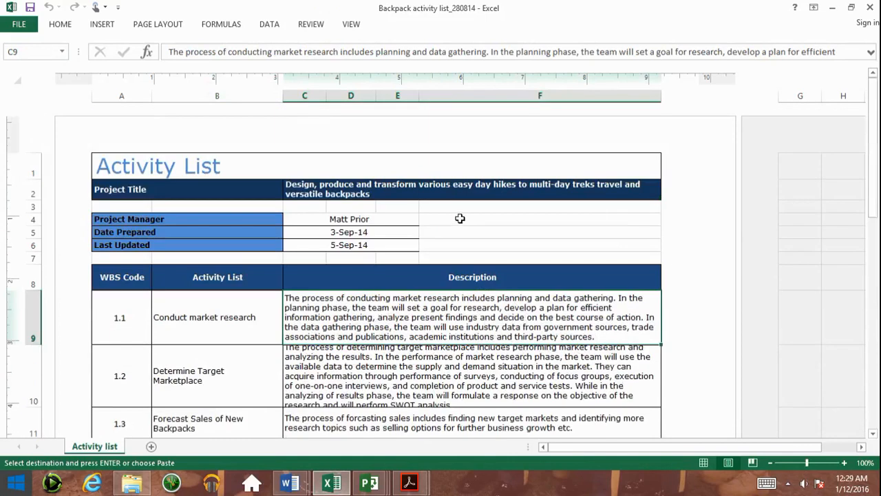
pyautogui.scroll(-3, 375, 285)
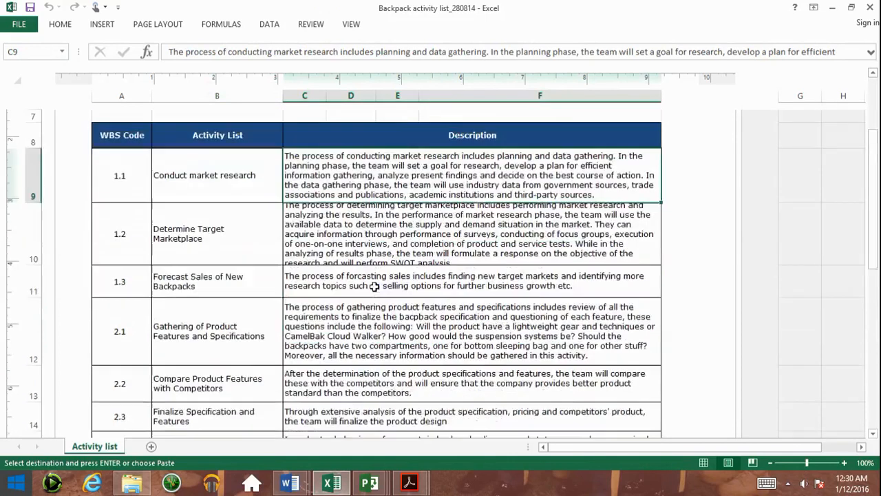
pyautogui.scroll(2, 376, 285)
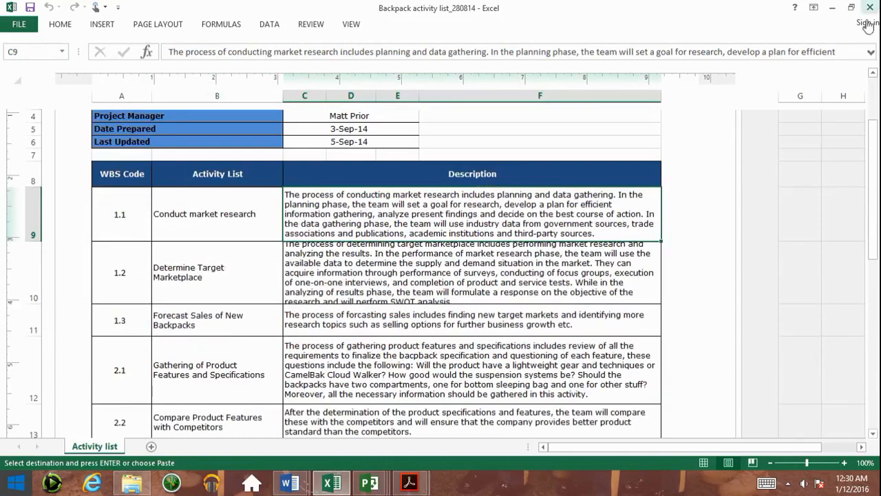
pyautogui.click(831, 9)
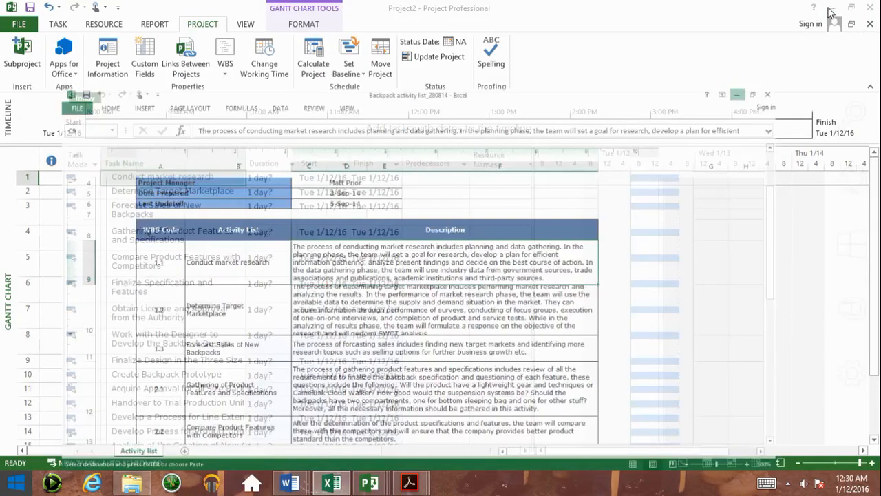
# Set the durations of tasks 1 to 4, from Conduct market research onward, to 12, 11, 22 and 23 days
pyautogui.click(275, 176)
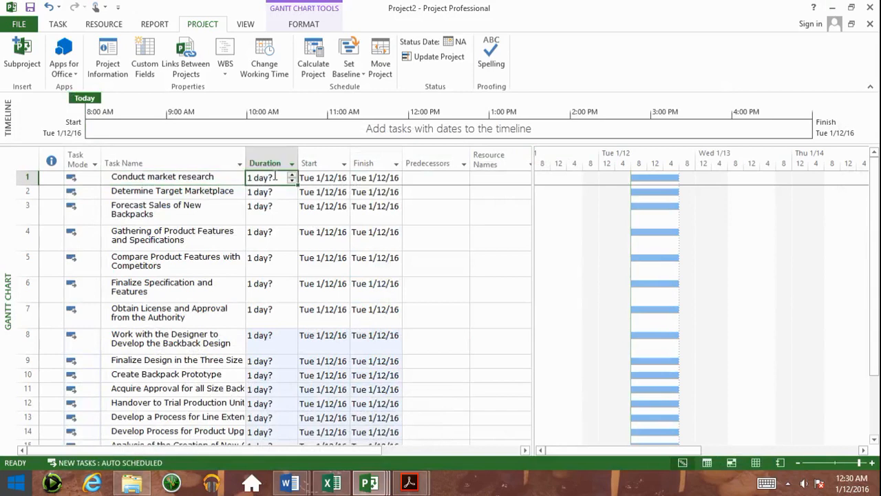
pyautogui.write('12')
pyautogui.press('Return')
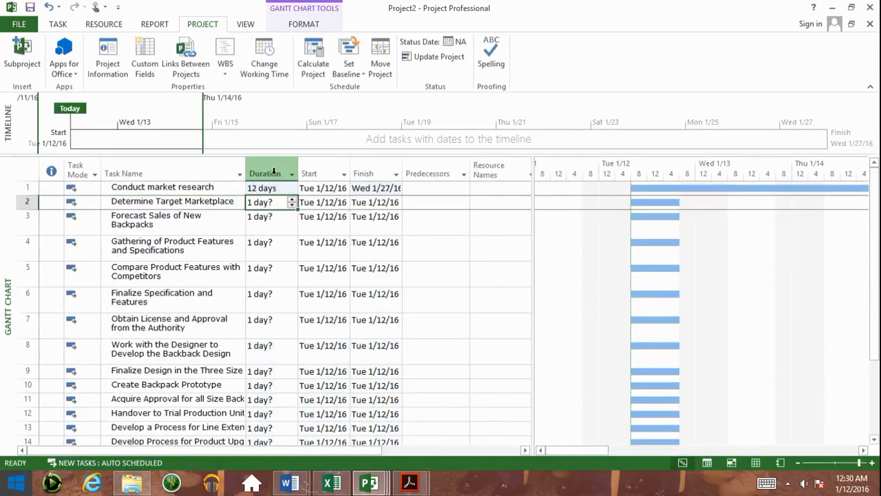
pyautogui.write('11')
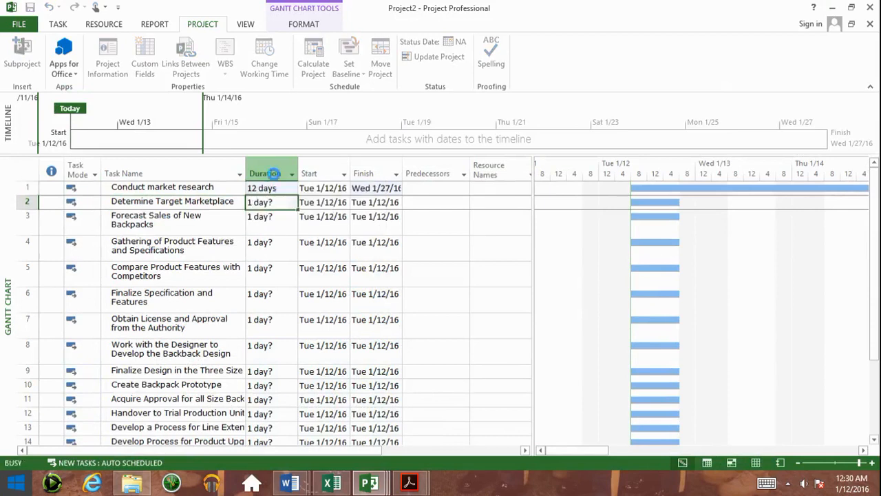
pyautogui.press('Return')
pyautogui.write('22')
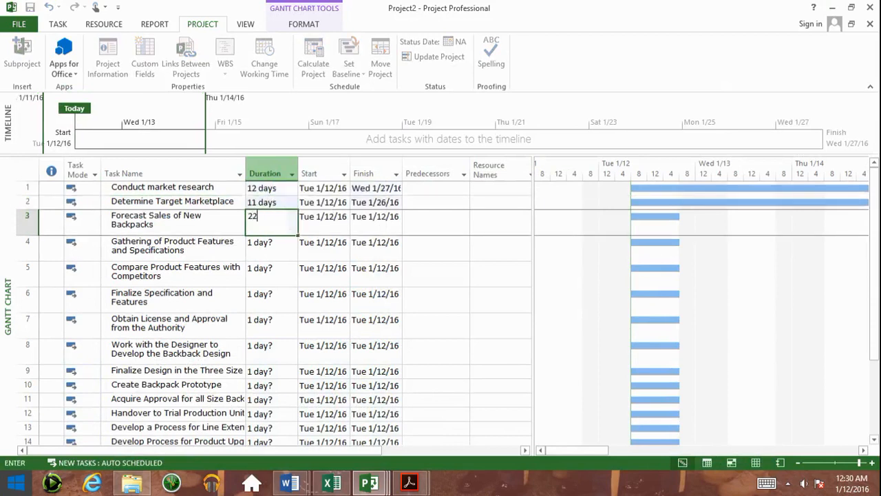
pyautogui.press('Return')
pyautogui.write('23')
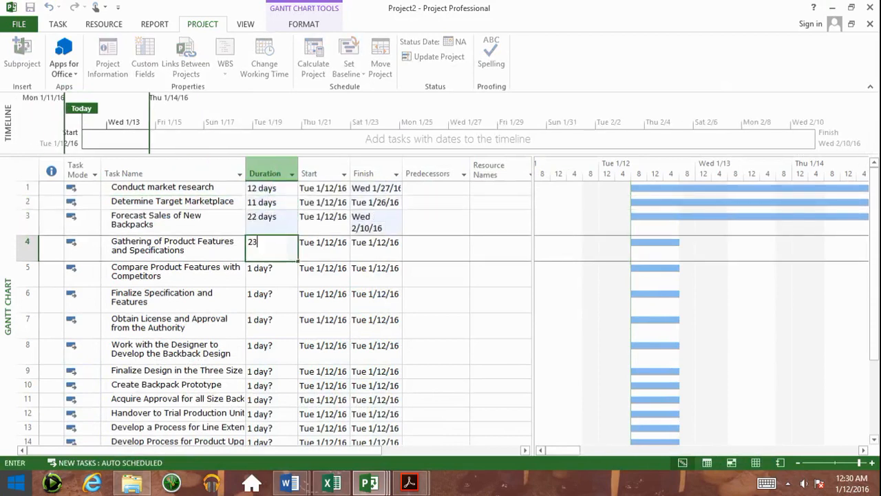
pyautogui.press('Tab')
pyautogui.write('23')
pyautogui.press('Return')
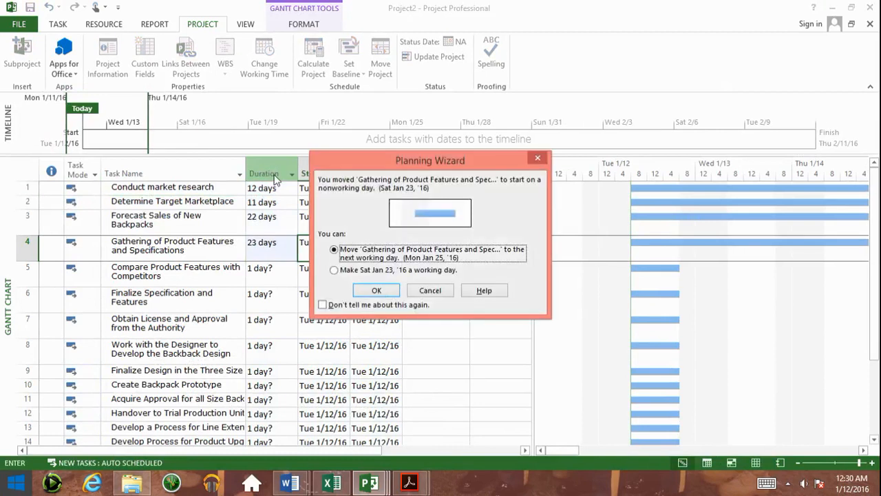
pyautogui.click(421, 289)
# Set the durations of tasks 5 to 8, starting with Compare Product Features with Competitors, to 32, 12, 34 and 42 days
pyautogui.click(272, 275)
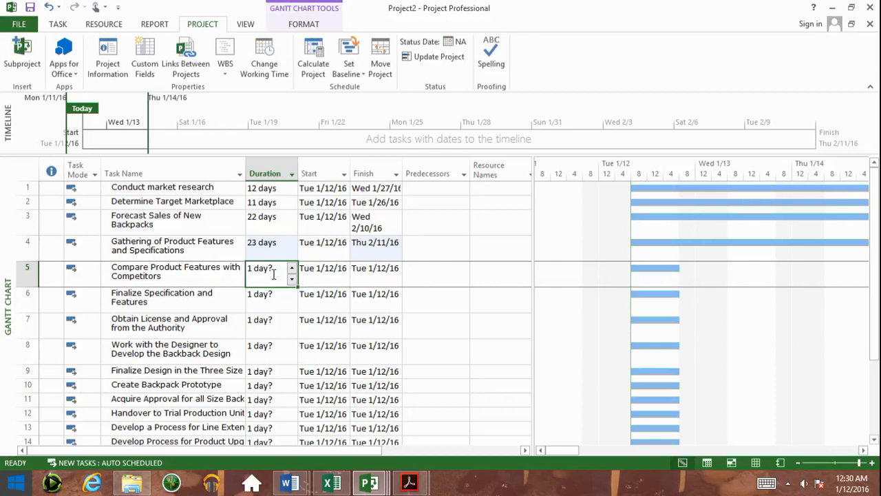
pyautogui.write('32')
pyautogui.press('Return')
pyautogui.write('12')
pyautogui.press('Return')
pyautogui.write('34')
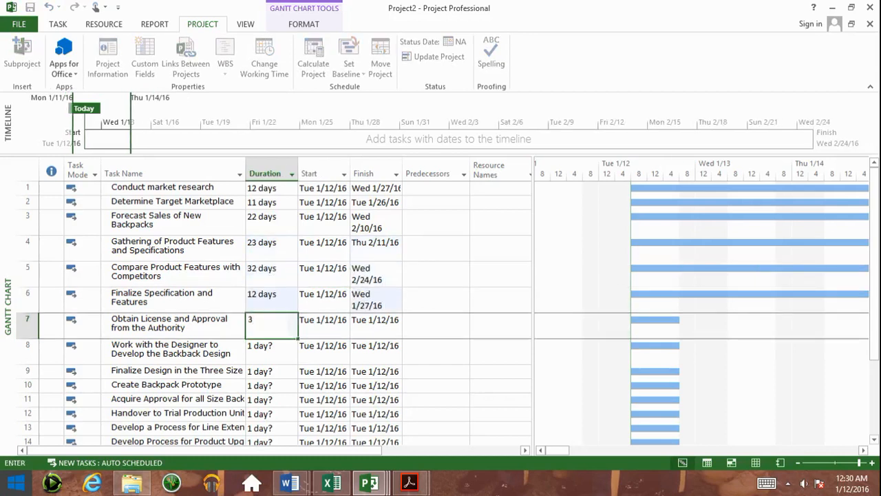
pyautogui.press('Return')
pyautogui.write('42')
pyautogui.press('Return')
# Set the duration of task 9 to 34 days and of tasks 10, 11 and 12 to 23 days each
pyautogui.write('34')
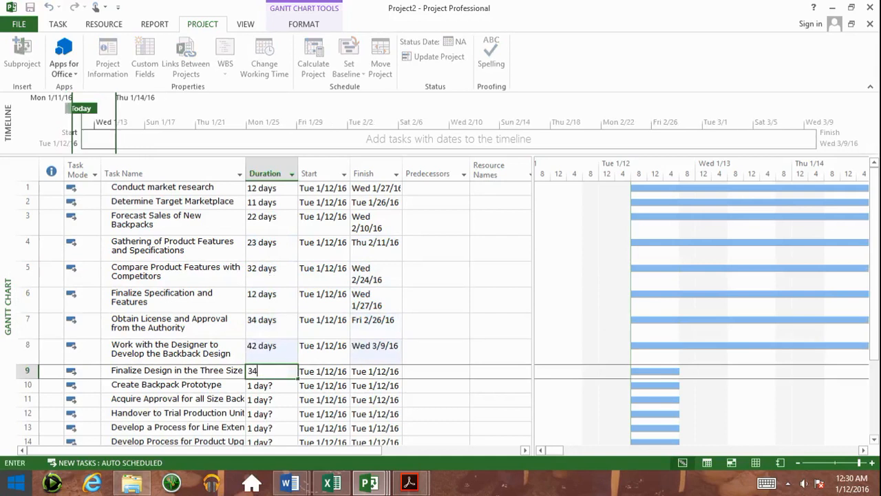
pyautogui.press('Return')
pyautogui.write('23')
pyautogui.press('Return')
pyautogui.write('23')
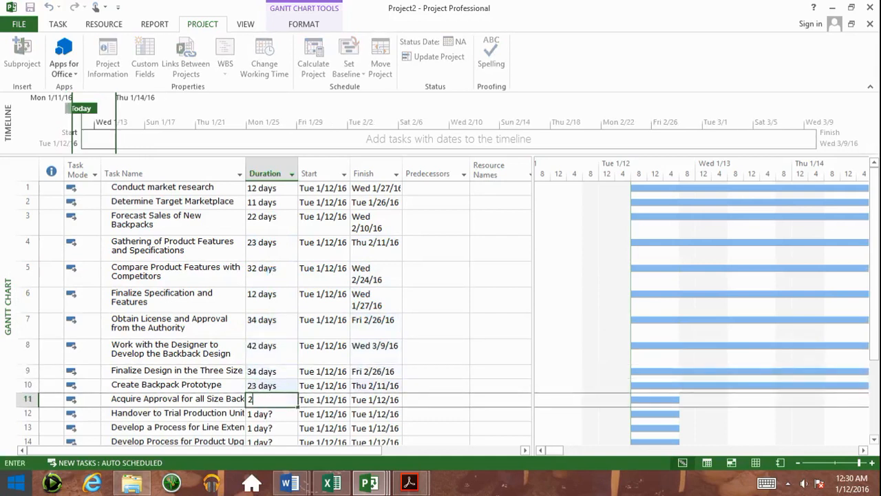
pyautogui.press('Return')
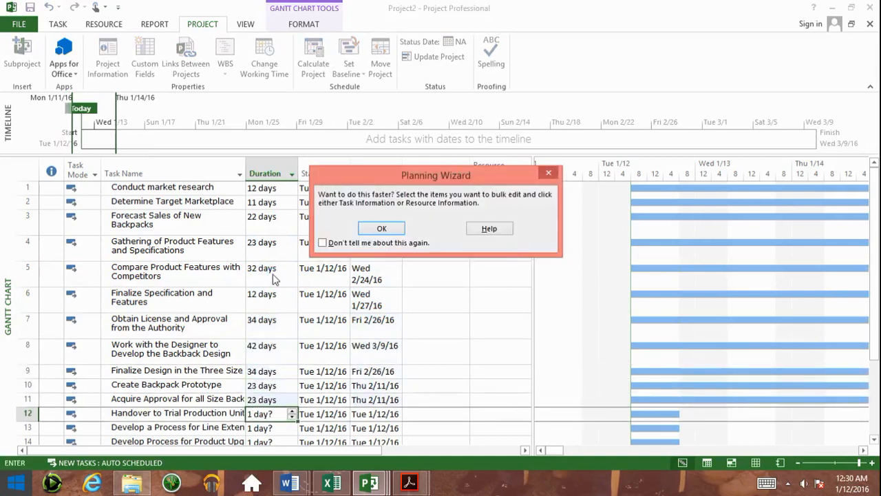
pyautogui.click(381, 228)
pyautogui.write('23')
pyautogui.press('Return')
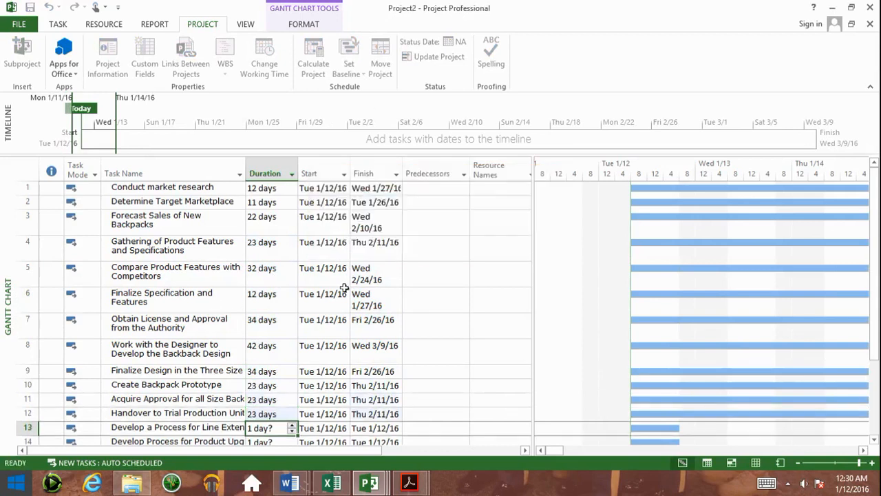
# Set the durations of tasks 13 to 16, ending with Lessons Learned, to 32, 22, 25 and 25 days
pyautogui.scroll(-3, 335, 295)
pyautogui.scroll(-1, 335, 294)
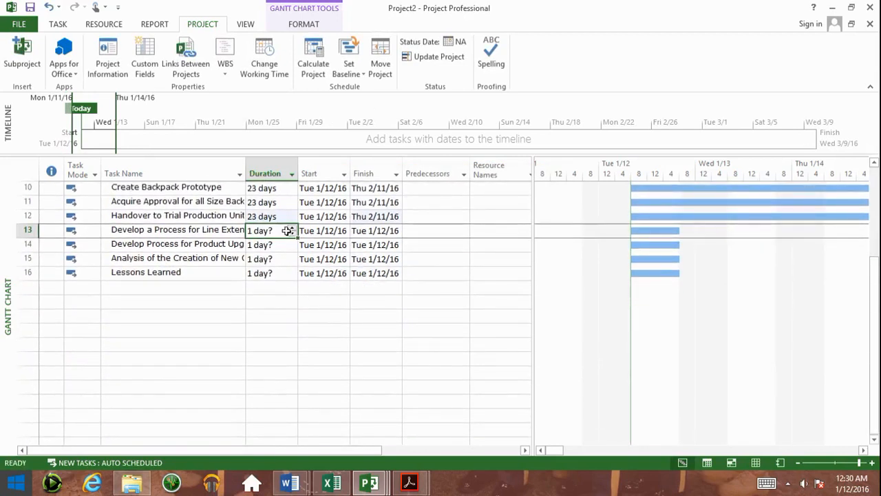
pyautogui.write('32')
pyautogui.press('Return')
pyautogui.write('22')
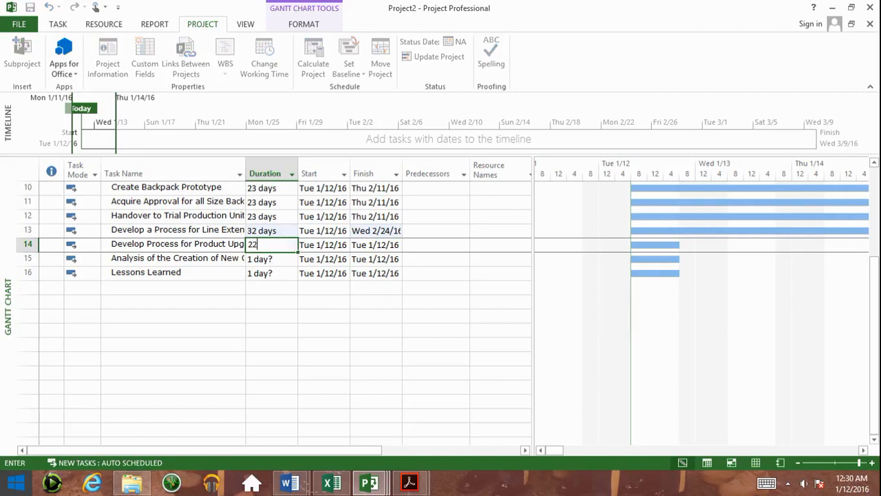
pyautogui.press('Return')
pyautogui.write('25')
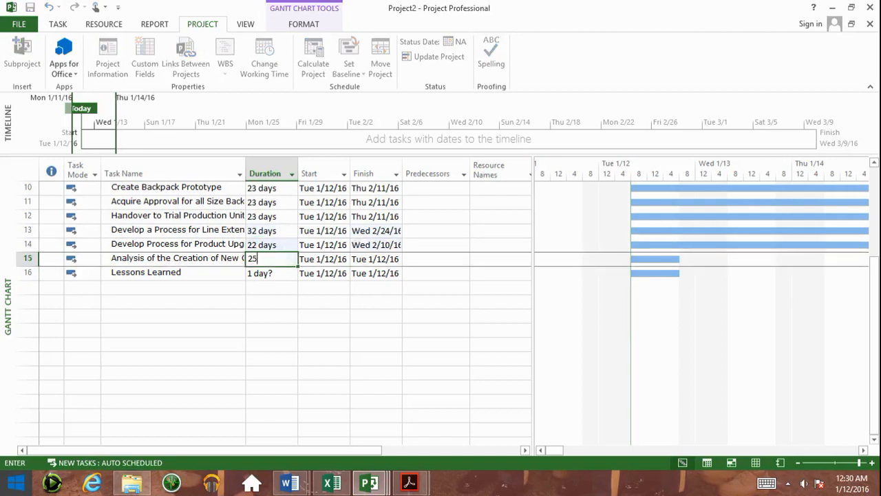
pyautogui.press('Return')
pyautogui.write('25')
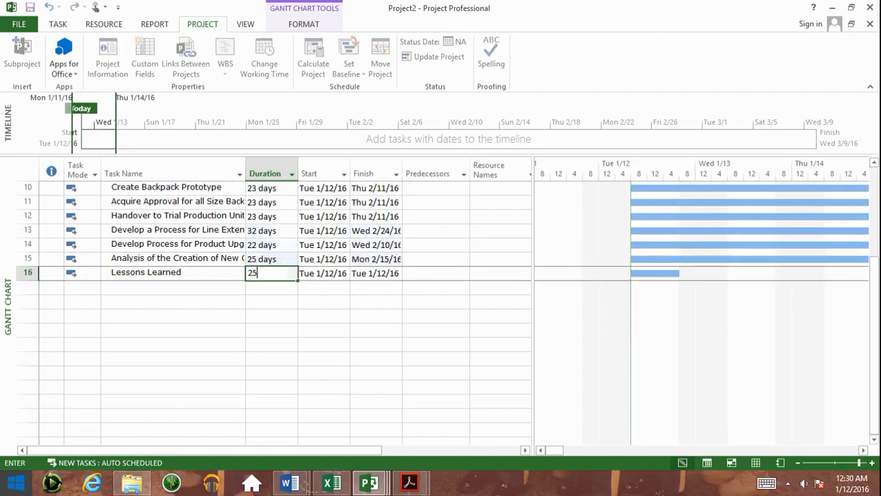
pyautogui.press('Return')
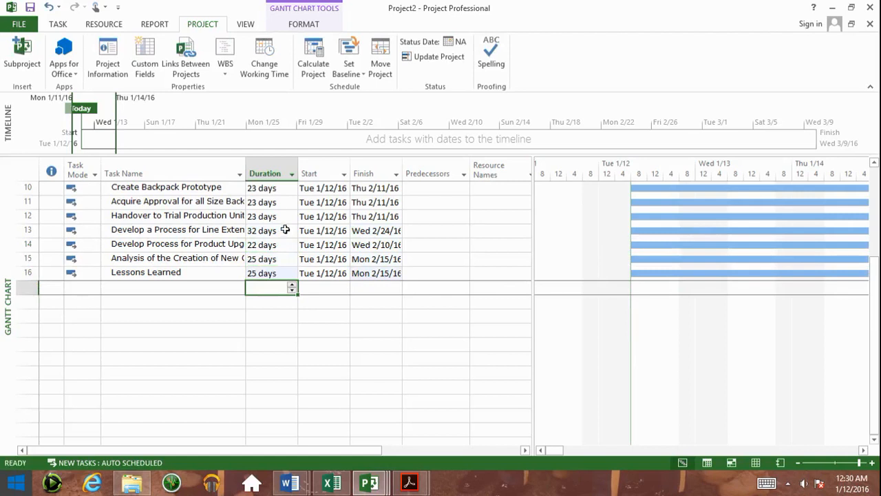
# Change the durations of tasks 13, 14 and 16 to 12 days each and of task 15 to 10 days
pyautogui.scroll(3, 280, 257)
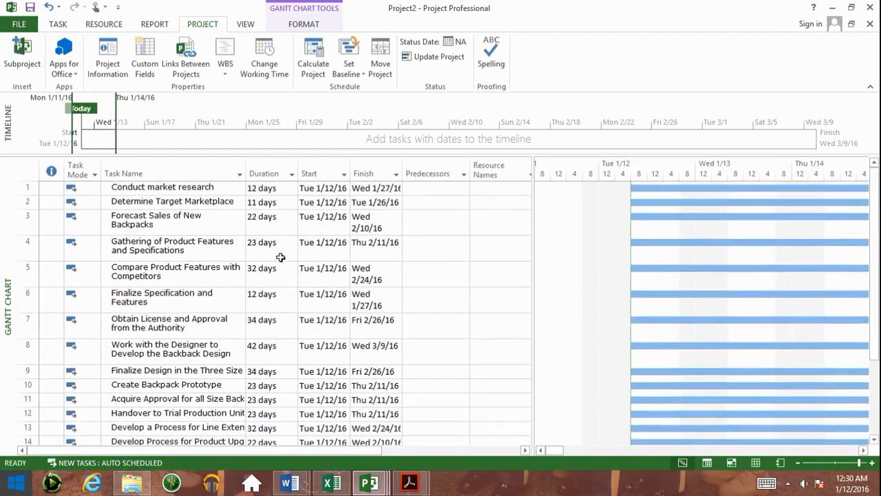
pyautogui.scroll(-3, 280, 257)
pyautogui.click(264, 309)
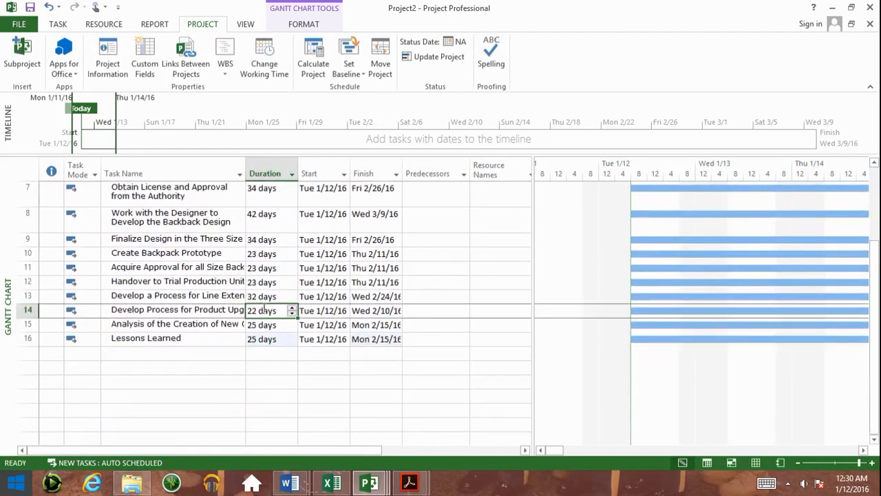
pyautogui.write('12')
pyautogui.press('Return')
pyautogui.write('1')
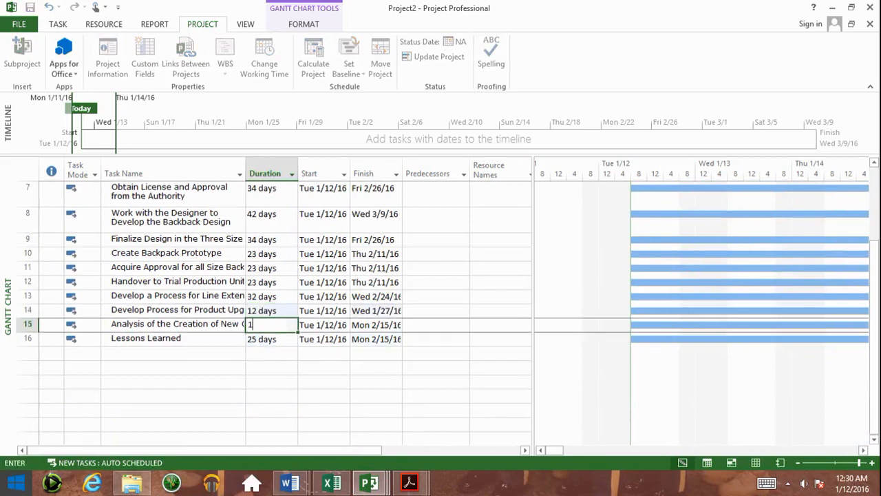
pyautogui.press('Return')
pyautogui.write('12')
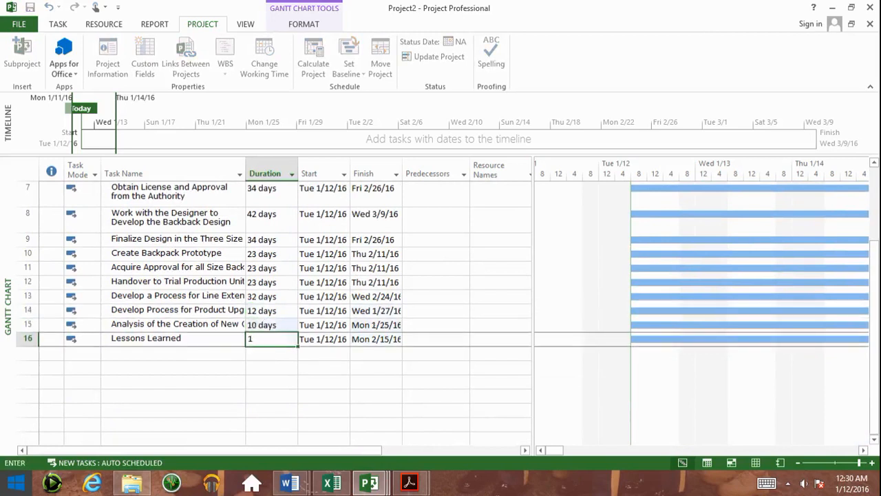
pyautogui.press('Up')
pyautogui.press('Up')
pyautogui.press('Up')
pyautogui.write('12')
pyautogui.press('Up')
pyautogui.press('Up')
pyautogui.press('Up')
pyautogui.press('Up')
pyautogui.press('Up')
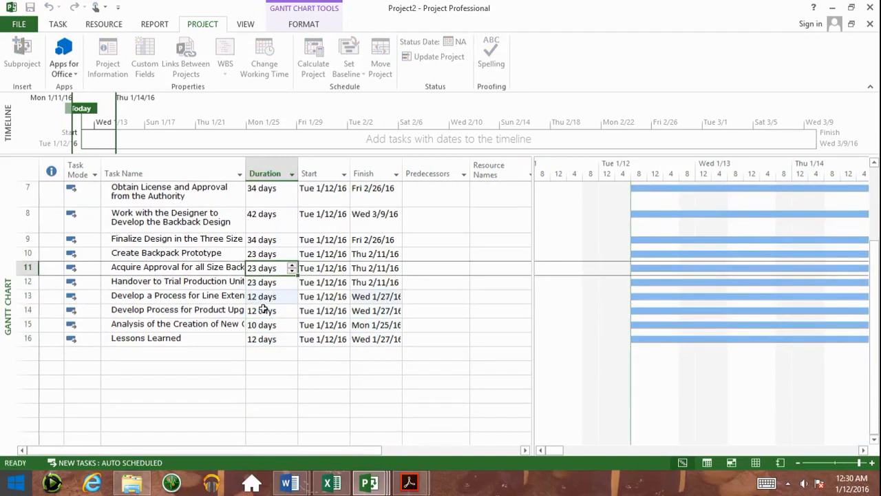
pyautogui.scroll(3, 264, 309)
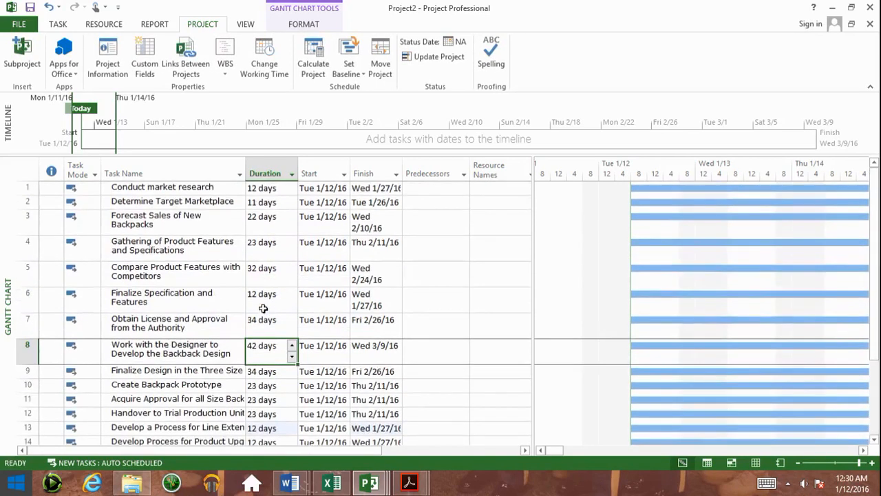
# Review the Task Name, Duration and Start columns, and reduce the Gantt timescale until every task bar fits in the chart
pyautogui.click(187, 166)
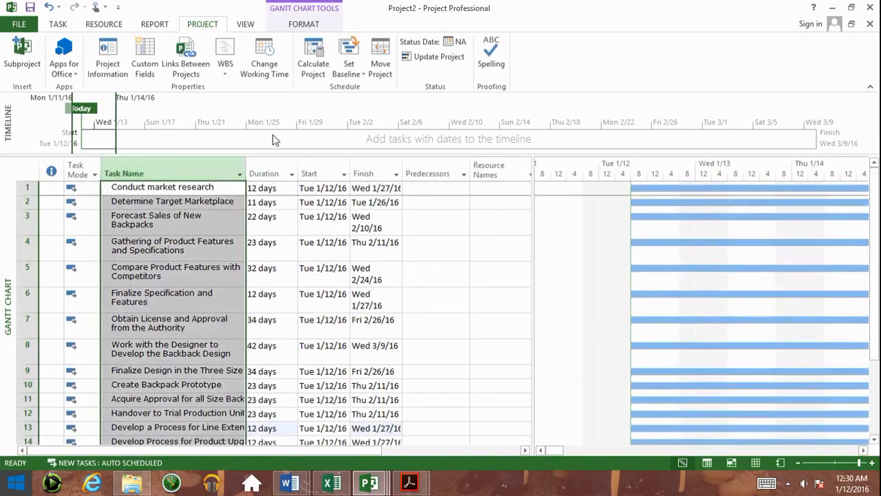
pyautogui.click(271, 172)
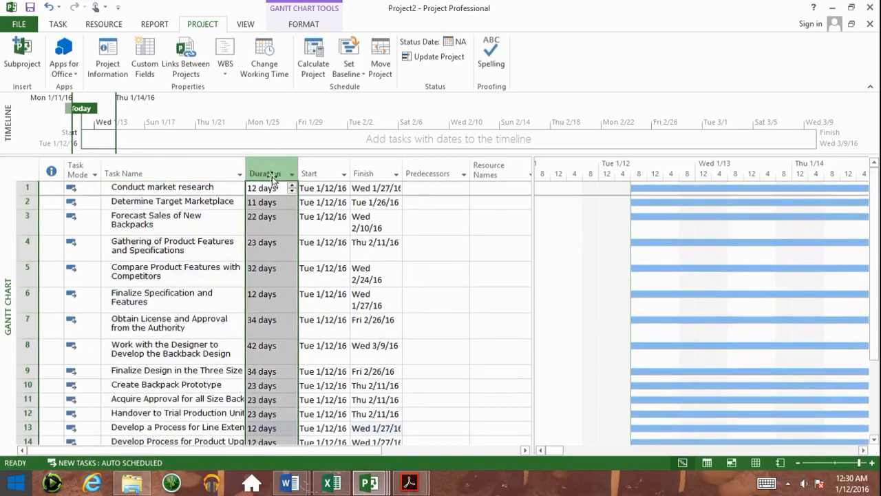
pyautogui.click(331, 162)
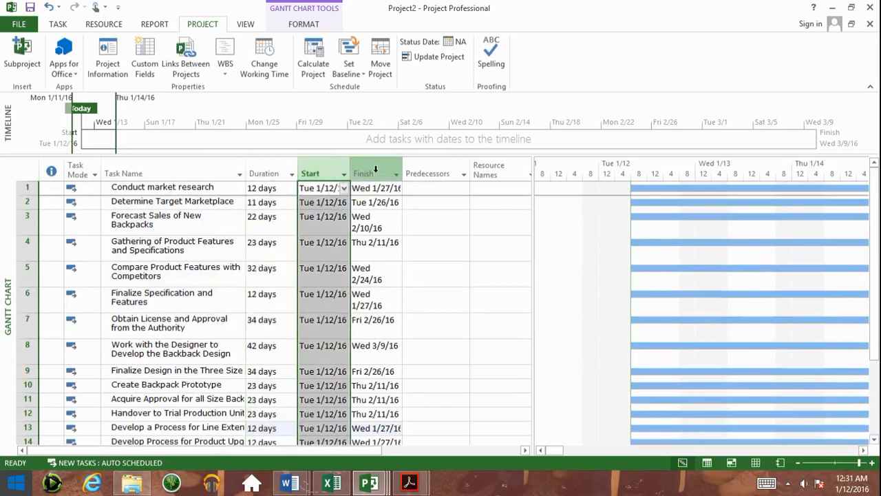
pyautogui.click(799, 463)
pyautogui.click(799, 463)
pyautogui.click(799, 463)
pyautogui.click(799, 463)
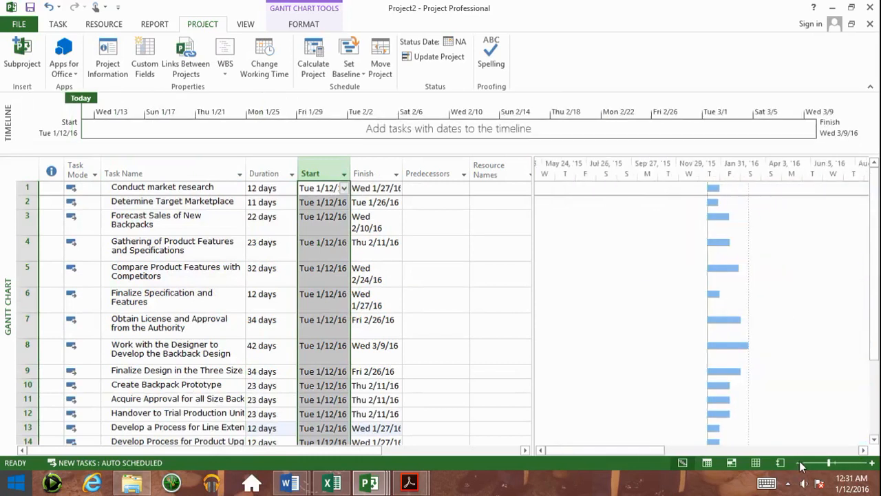
pyautogui.click(872, 462)
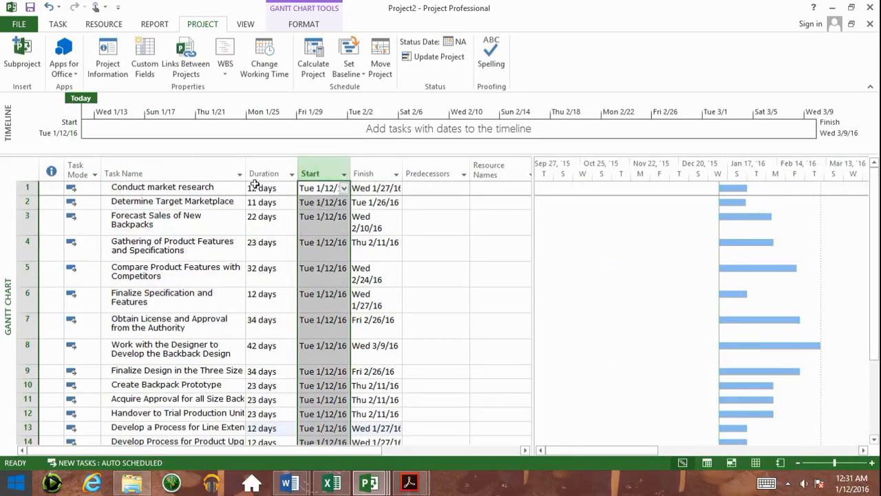
# Set the project's start date to Tuesday, March 1, 2016 in the Project Information
pyautogui.click(109, 58)
pyautogui.moveTo(282, 93); pyautogui.dragTo(515, 39)
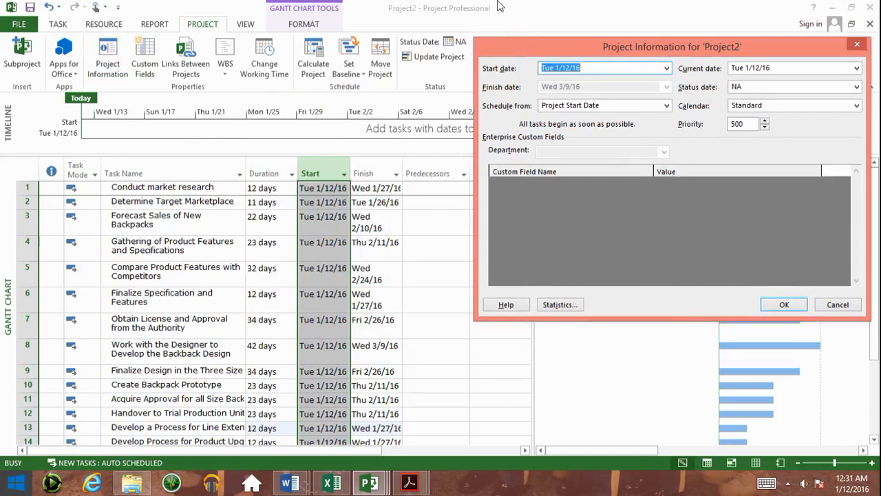
pyautogui.click(666, 68)
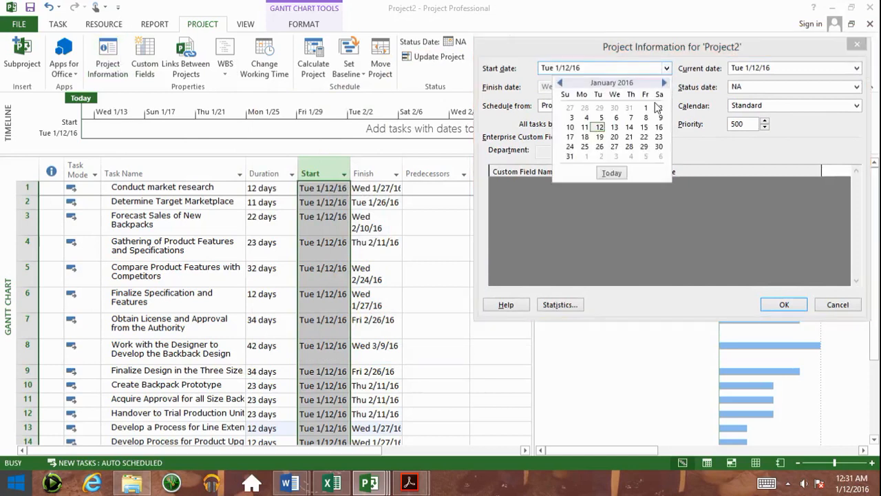
pyautogui.click(664, 82)
pyautogui.click(663, 83)
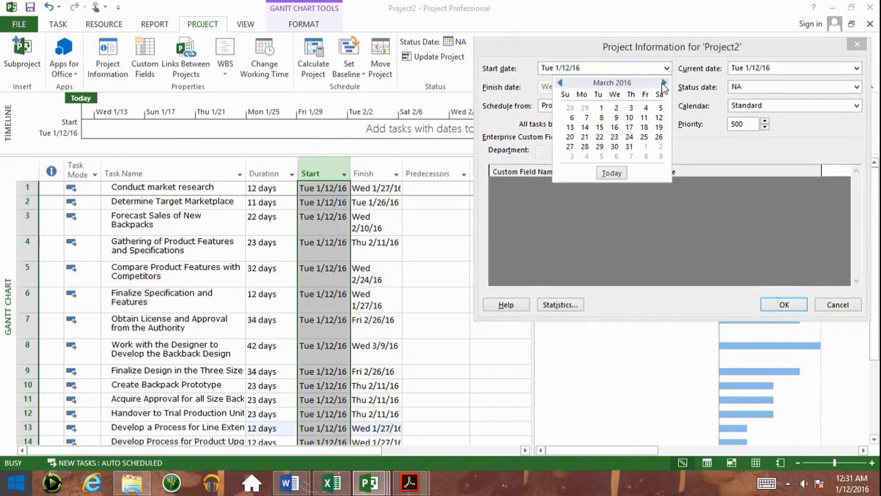
pyautogui.click(600, 108)
pyautogui.click(783, 306)
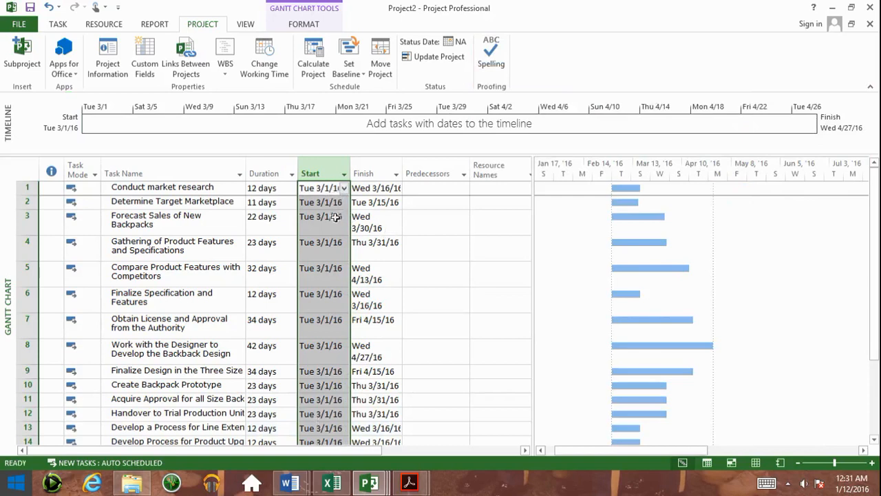
# Check the Start dates of all tasks, and look at the duration and name of task 2, Determine Target Marketplace
pyautogui.click(329, 201)
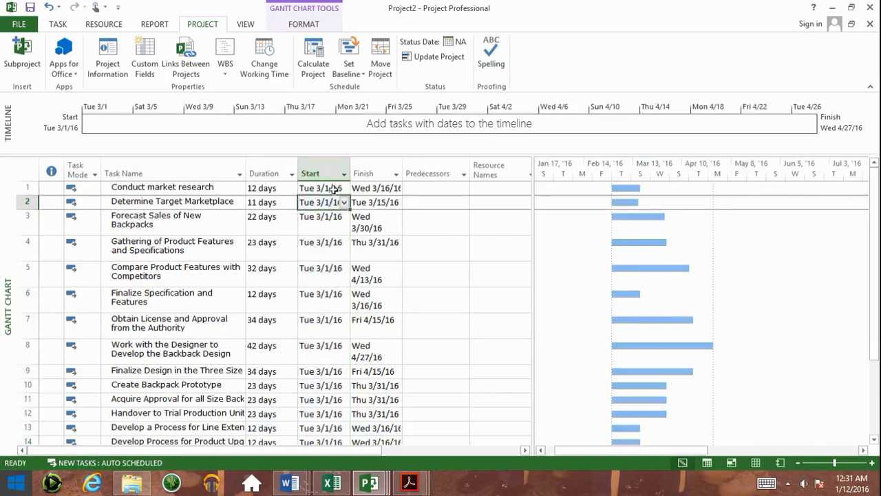
pyautogui.scroll(-3, 333, 189)
pyautogui.scroll(3, 333, 191)
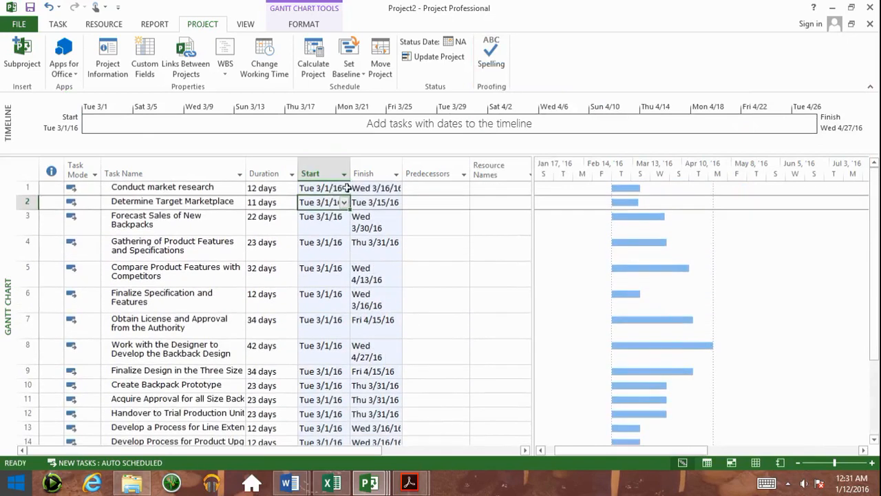
pyautogui.click(264, 203)
pyautogui.click(216, 200)
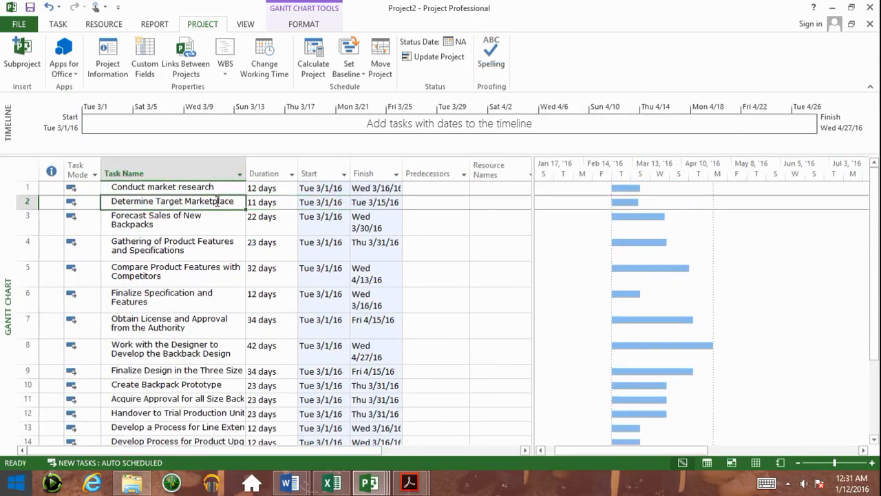
# Link all tasks in sequence, from Conduct market research through the last task, so each one depends on the task before it
pyautogui.moveTo(207, 187); pyautogui.dragTo(175, 355)
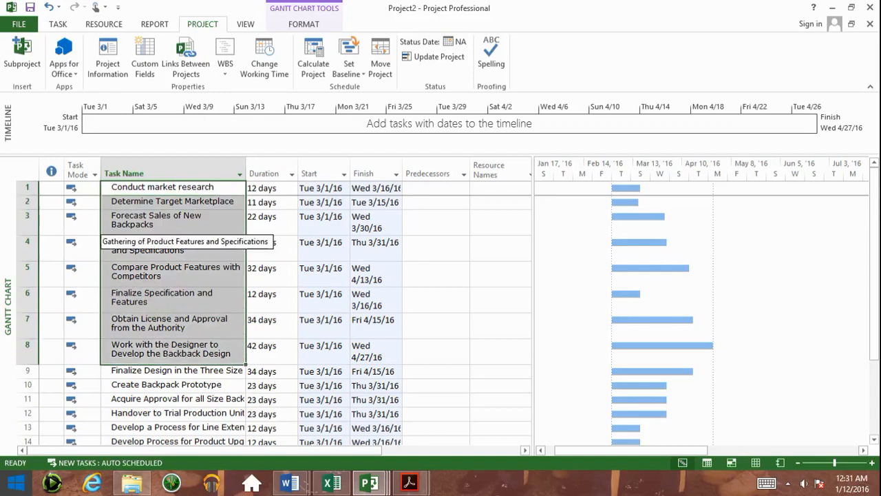
pyautogui.click(279, 201)
pyautogui.moveTo(220, 184); pyautogui.dragTo(196, 189)
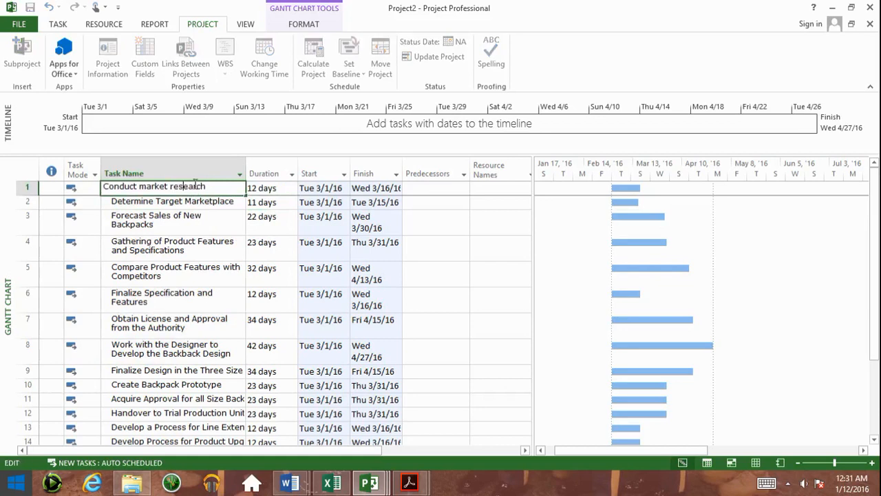
pyautogui.click(112, 222)
pyautogui.moveTo(148, 187); pyautogui.dragTo(204, 286)
pyautogui.scroll(3, 206, 287)
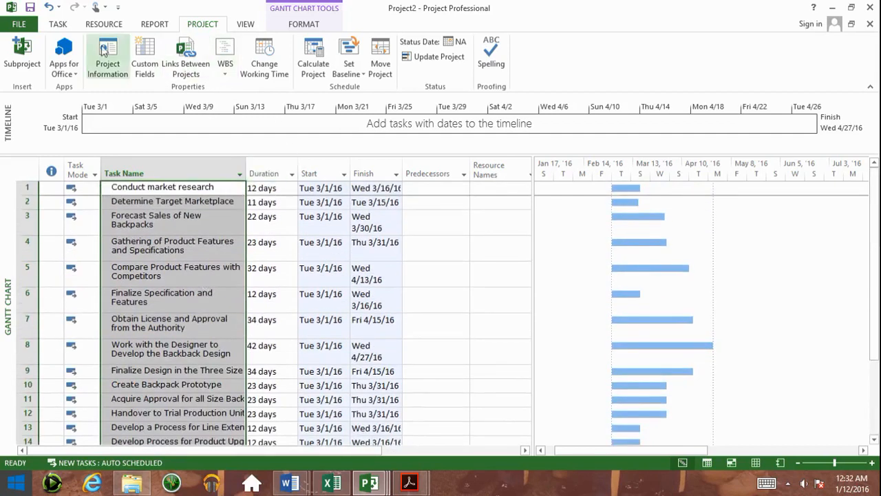
pyautogui.click(60, 24)
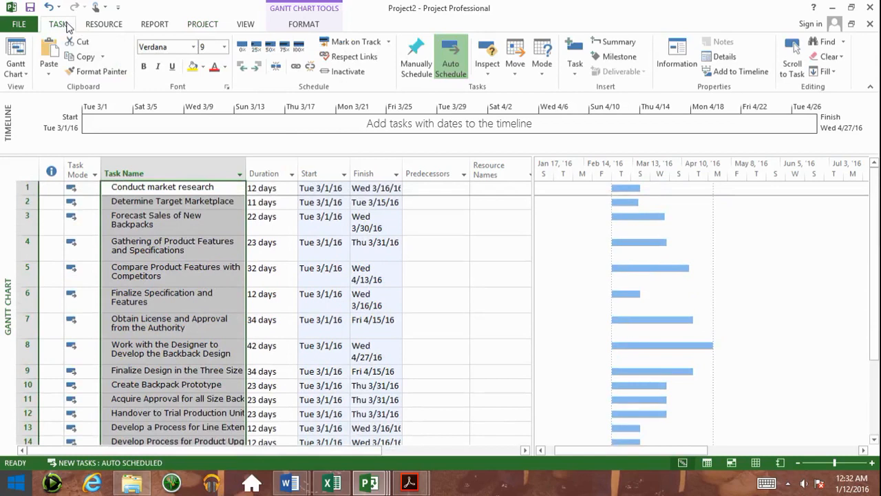
pyautogui.click(297, 66)
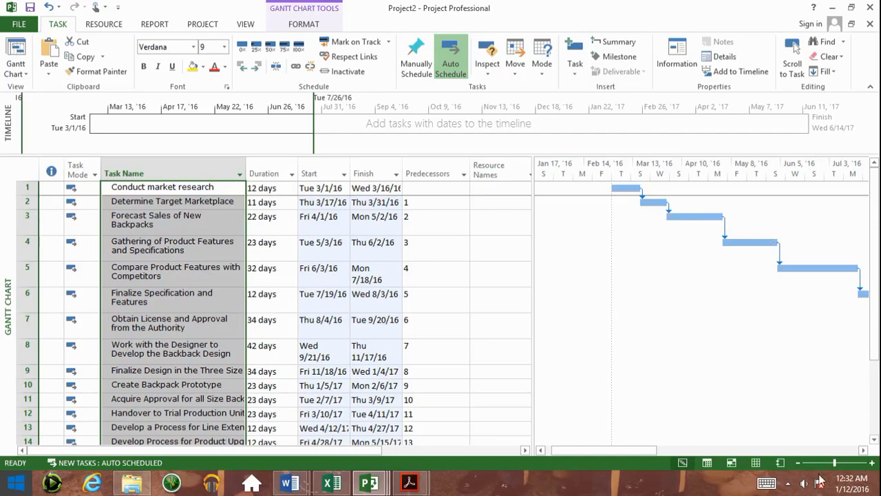
# Unlink all the selected tasks and link them in sequence again
pyautogui.click(863, 451)
pyautogui.click(865, 451)
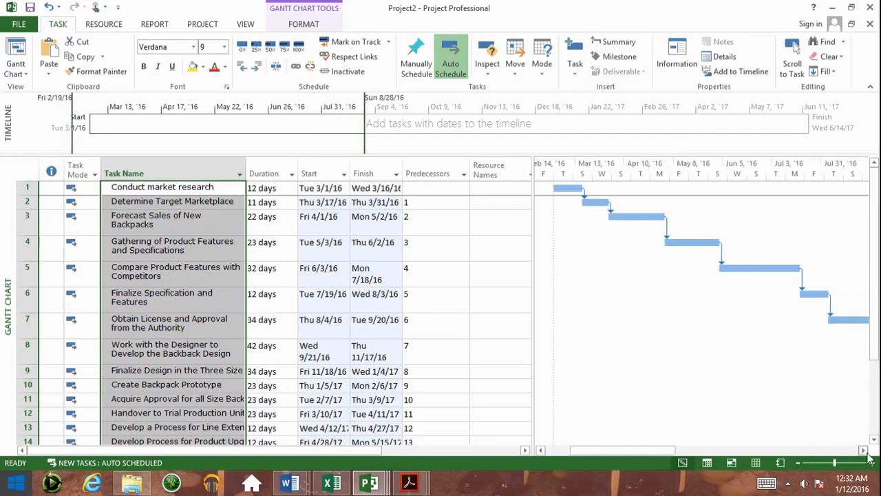
pyautogui.hotkey('ctrl', 'shift', 'F2')
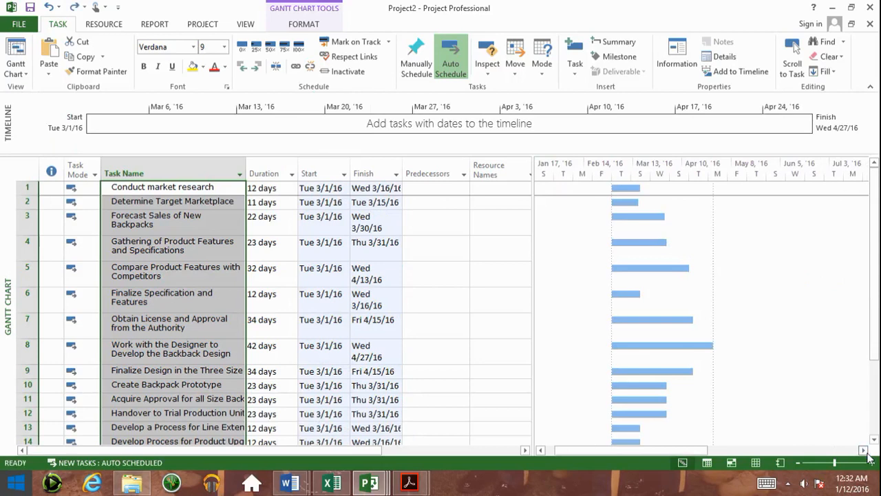
pyautogui.hotkey('ctrl', 'F2')
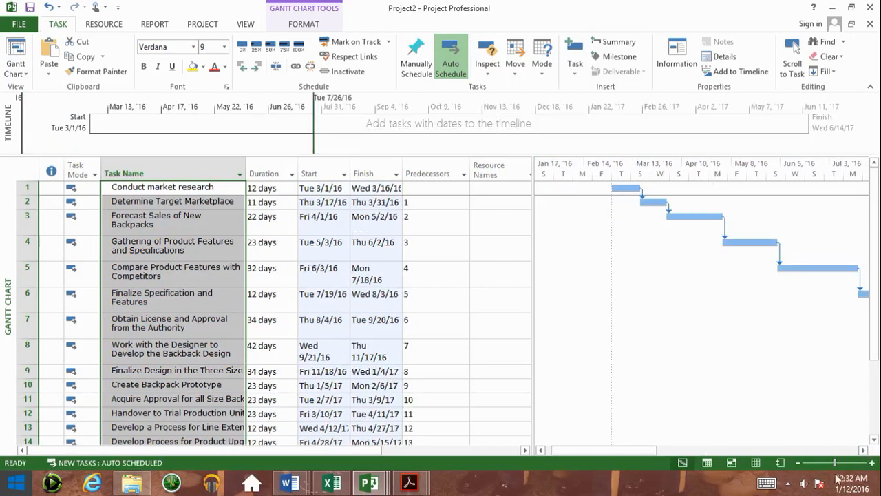
# Review the Predecessors entries of tasks 2 and 3 and follow the linked task bars along the Gantt chart
pyautogui.click(428, 174)
pyautogui.click(430, 203)
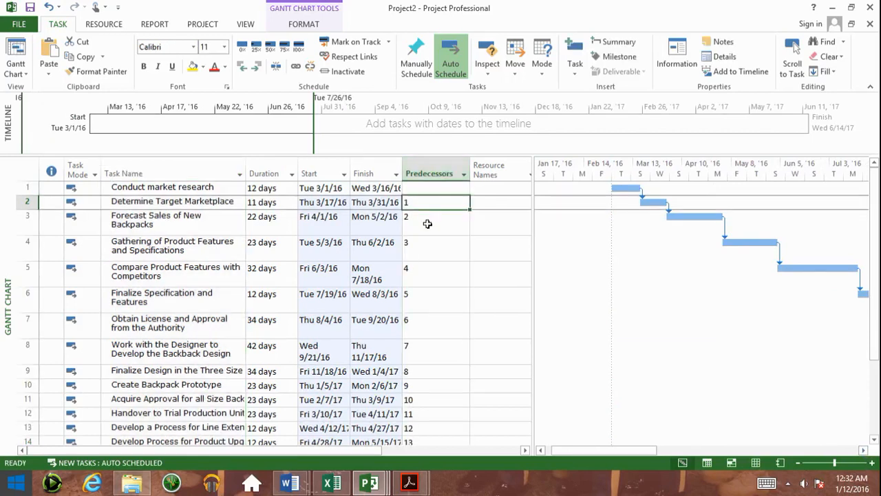
pyautogui.click(427, 223)
pyautogui.click(428, 201)
pyautogui.click(422, 221)
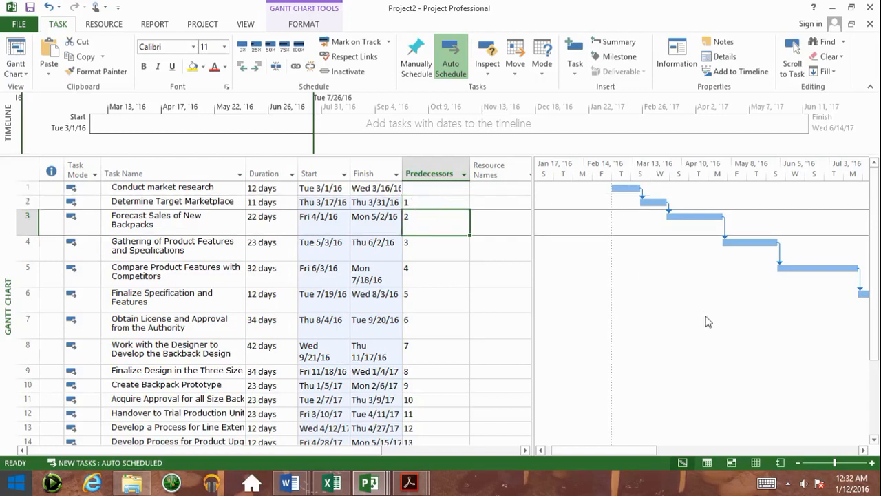
pyautogui.click(864, 450)
pyautogui.click(865, 451)
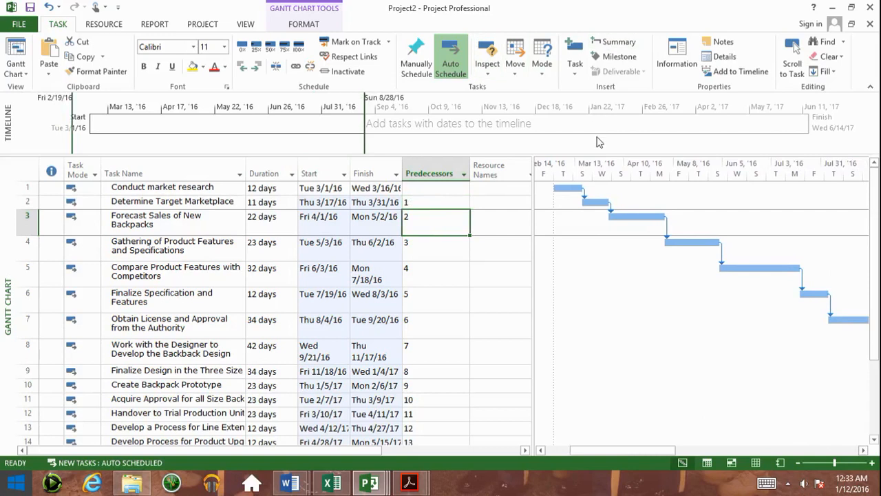
# Change the predecessor of task 3, Forecast Sales of New Backpacks, to the start-to-start link 2SS
pyautogui.click(872, 463)
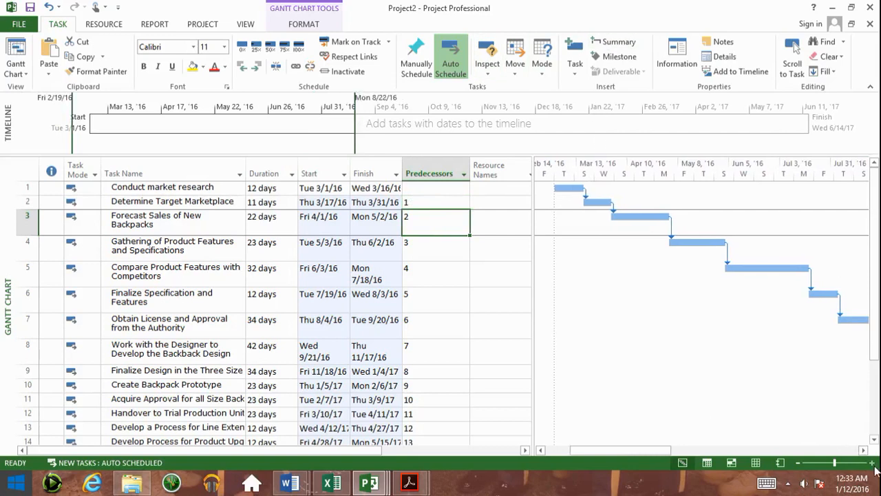
pyautogui.click(799, 463)
pyautogui.click(799, 463)
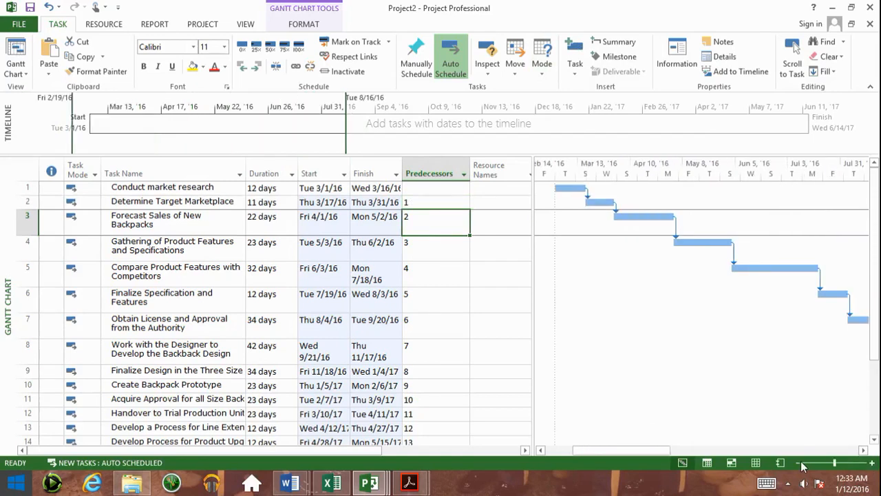
pyautogui.click(872, 462)
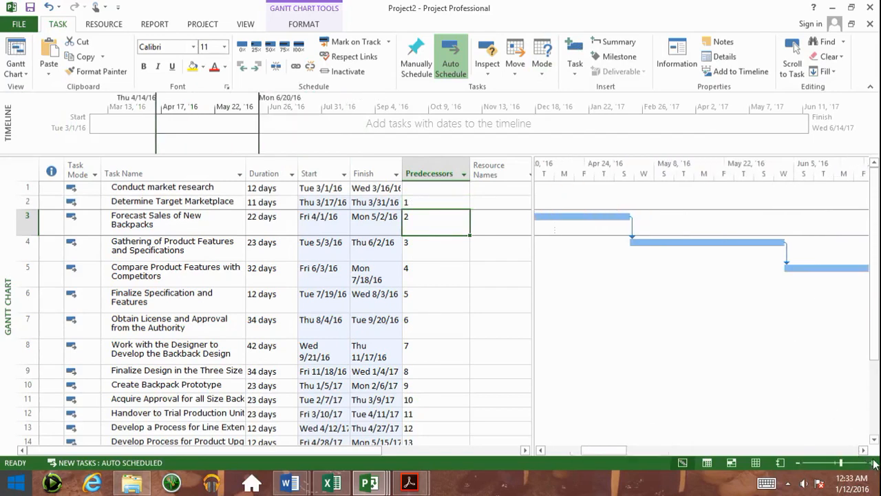
pyautogui.click(541, 451)
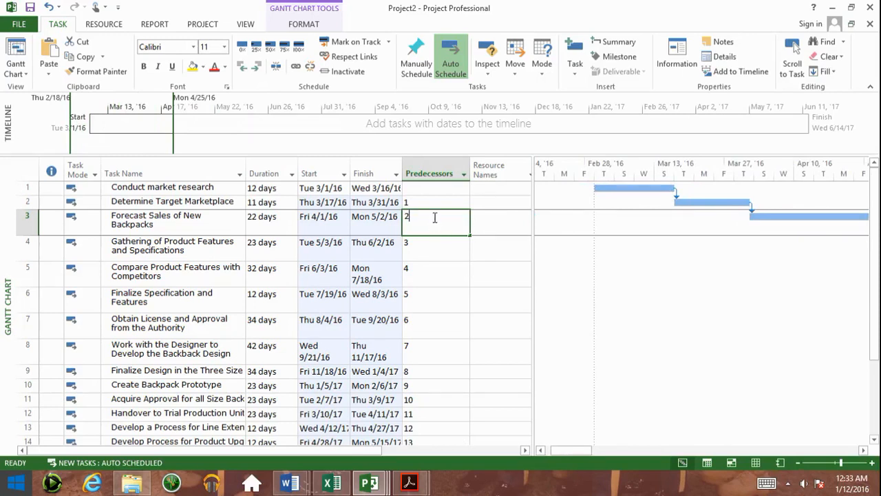
pyautogui.click(435, 217)
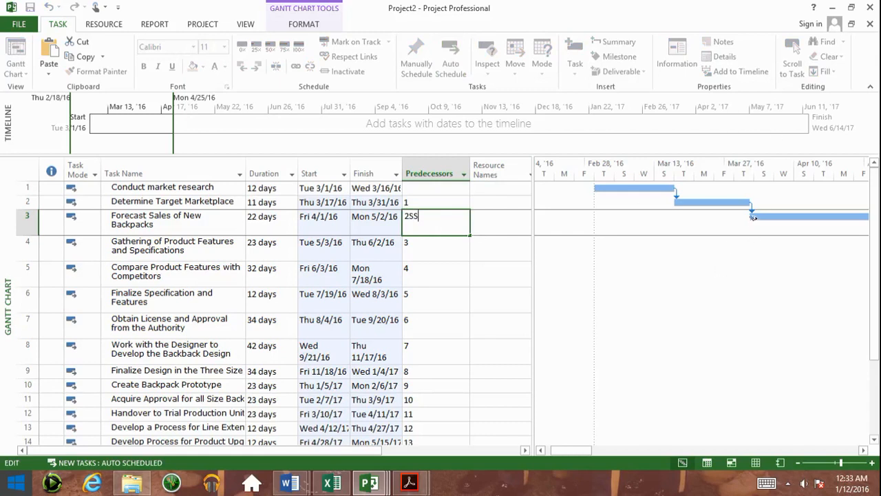
pyautogui.press('Return')
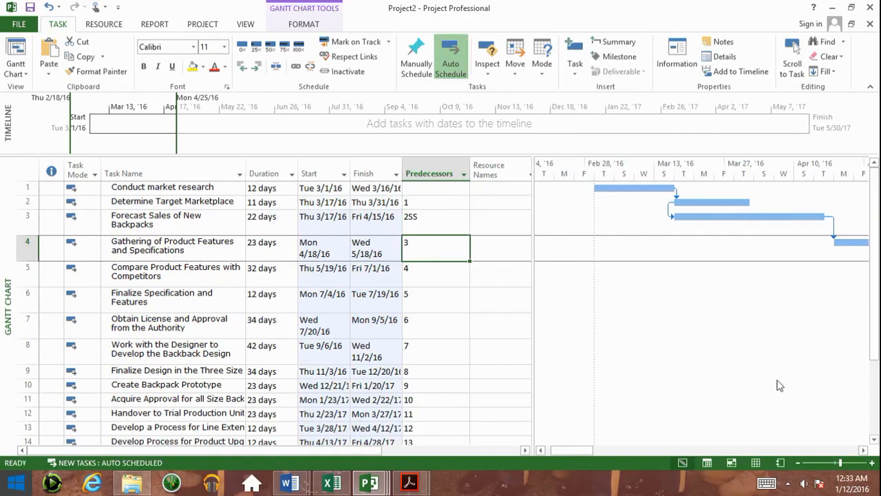
# Change the predecessor of task 5, Compare Product Features with Competitors, to the finish-to-finish link 4FF
pyautogui.click(863, 449)
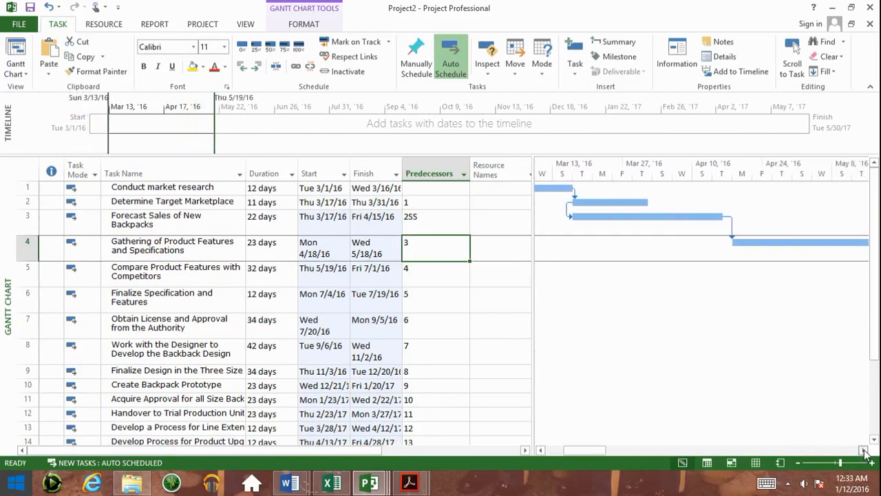
pyautogui.click(863, 449)
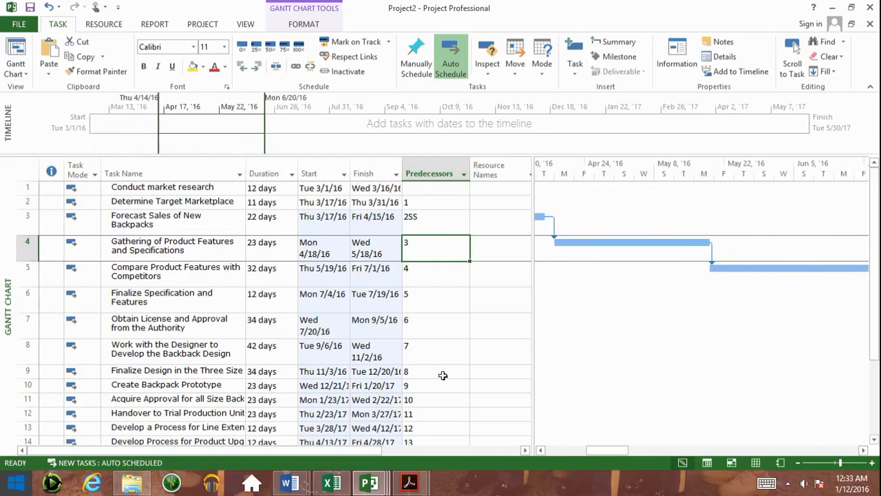
pyautogui.click(440, 273)
pyautogui.click(446, 245)
pyautogui.click(433, 273)
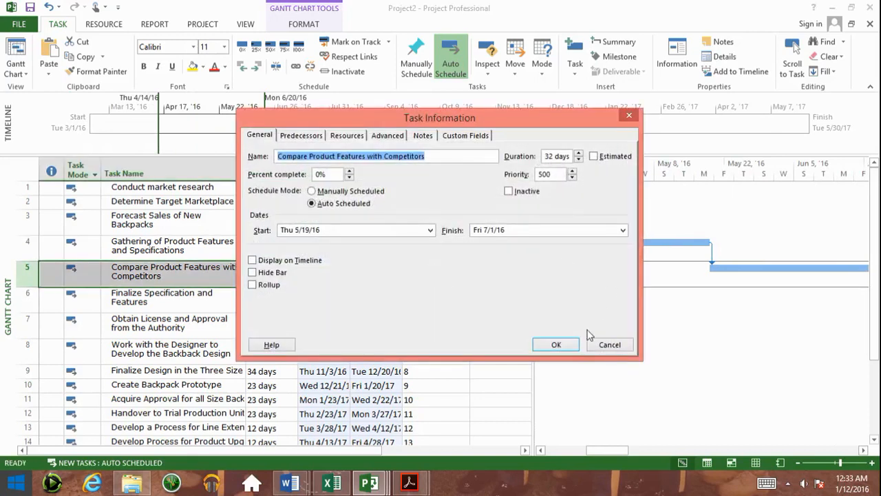
pyautogui.click(602, 347)
pyautogui.click(450, 300)
pyautogui.click(448, 271)
pyautogui.doubleClick(442, 268)
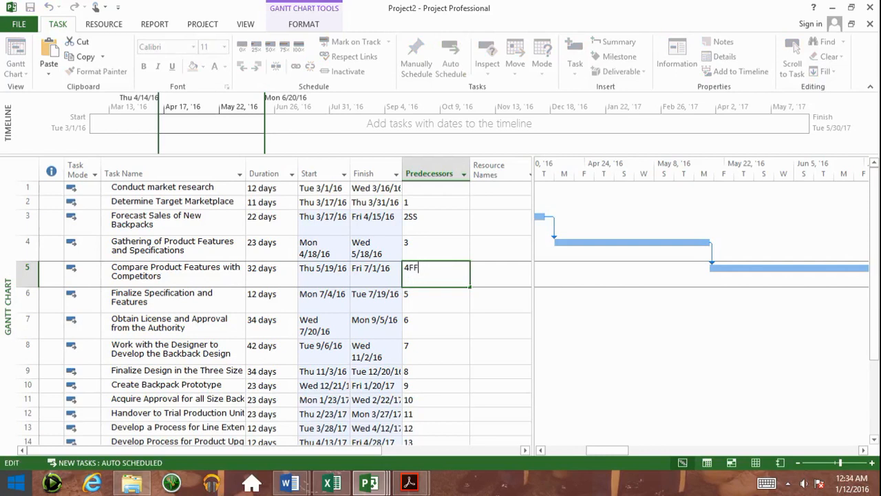
pyautogui.press('Return')
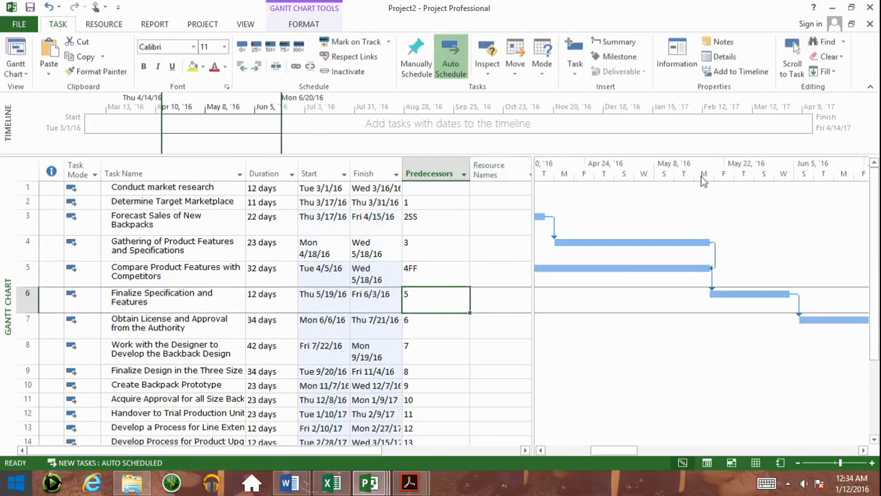
# Examine the dependency links in the Gantt chart and adjust the timescale to view the chain of linked bars across the schedule
pyautogui.click(540, 451)
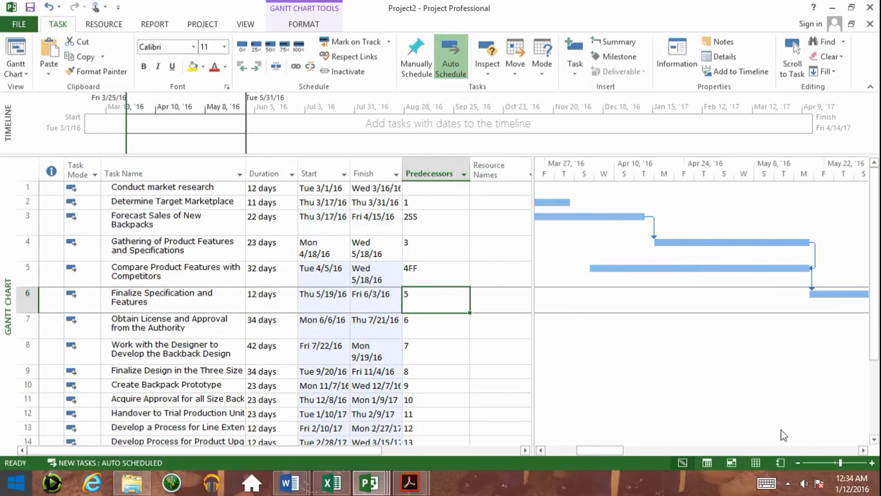
pyautogui.click(798, 463)
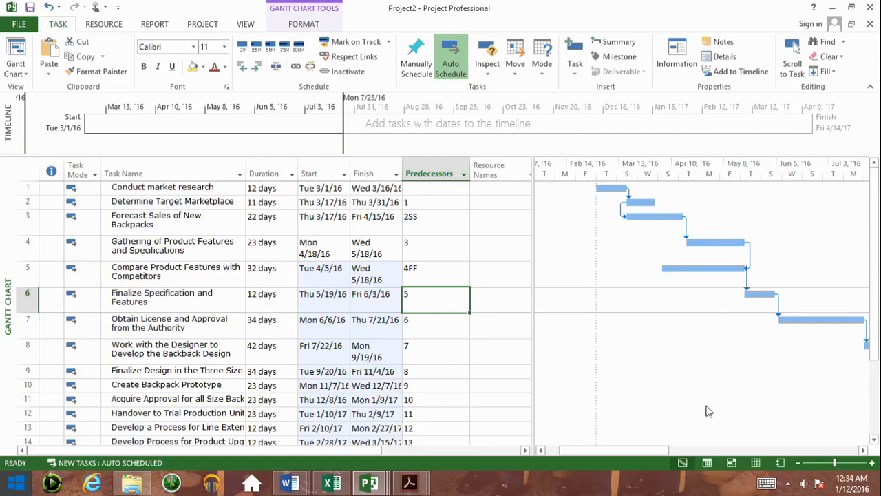
pyautogui.click(863, 450)
pyautogui.click(863, 450)
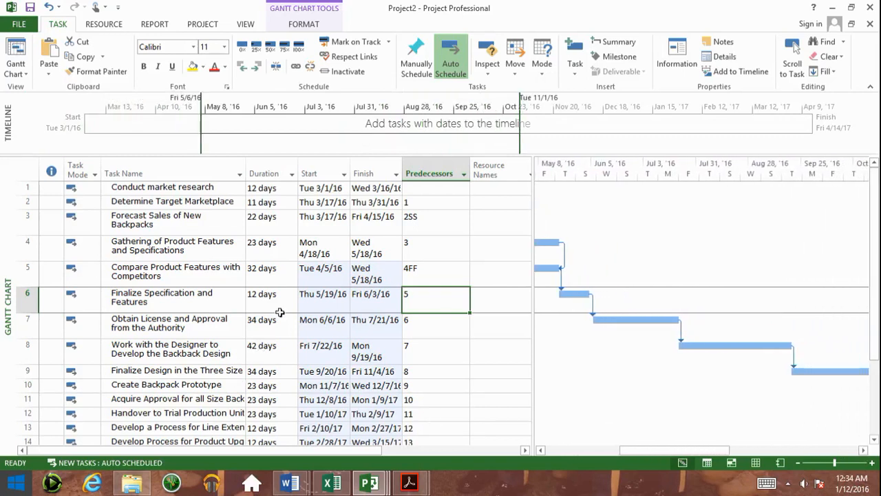
pyautogui.scroll(-3, 357, 255)
pyautogui.scroll(3, 357, 256)
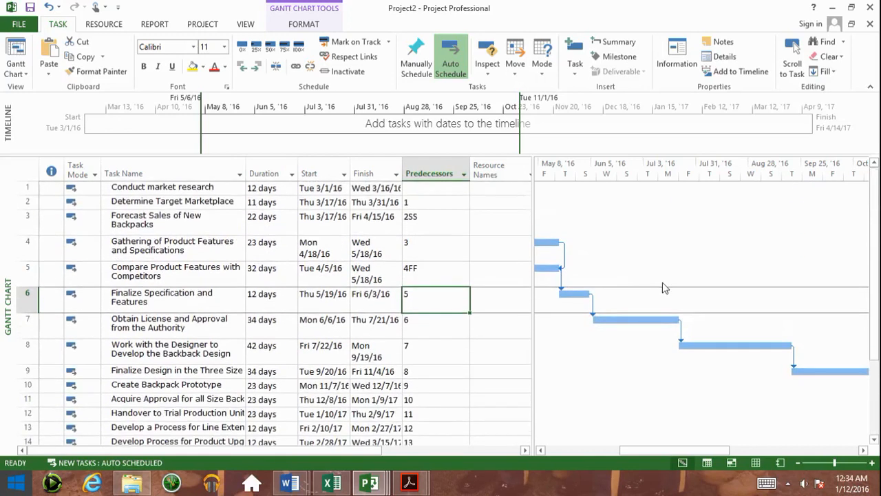
pyautogui.click(799, 463)
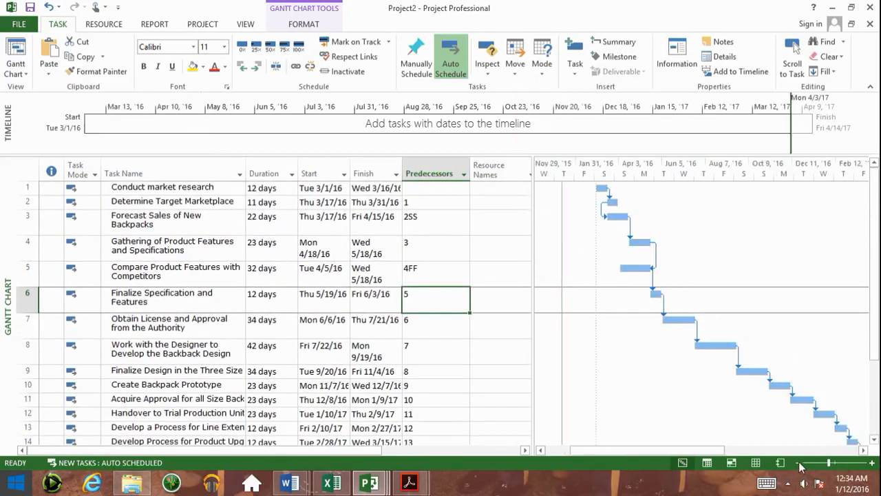
pyautogui.scroll(-2, 862, 366)
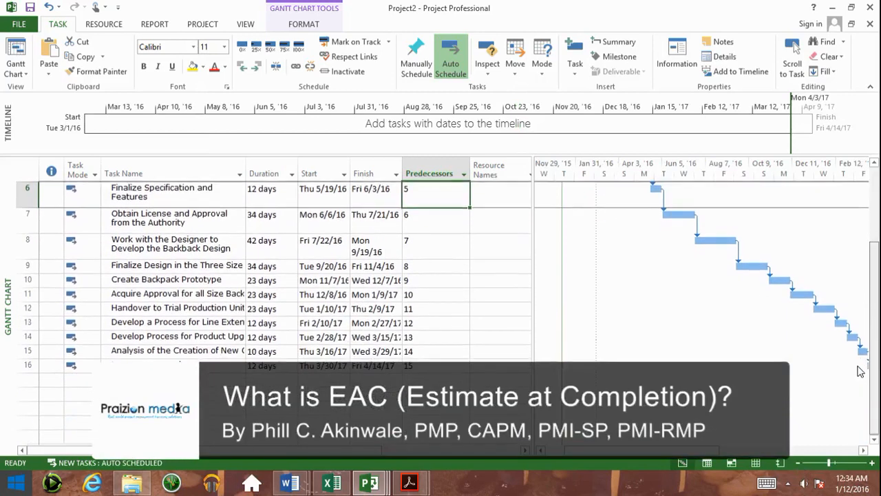
pyautogui.click(799, 463)
pyautogui.scroll(2, 866, 391)
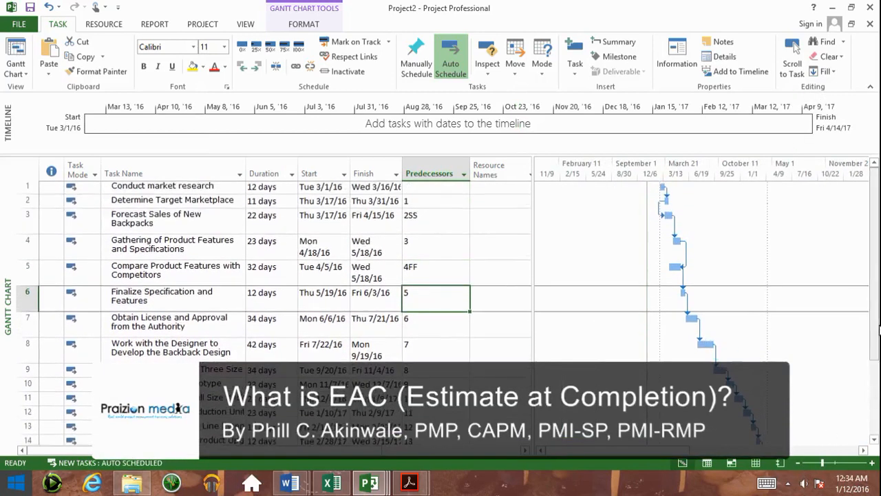
pyautogui.click(871, 465)
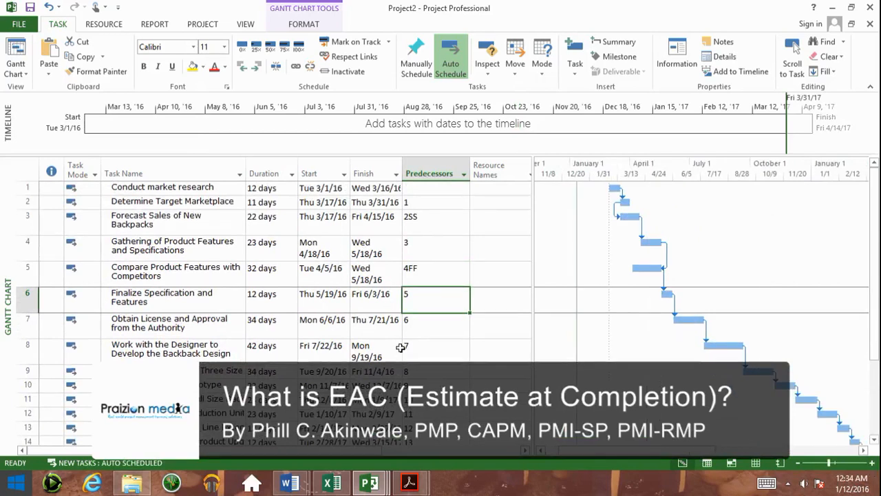
# Widen the task table to reveal the Add New Column field, and display the project summary task above task 1
pyautogui.click(210, 23)
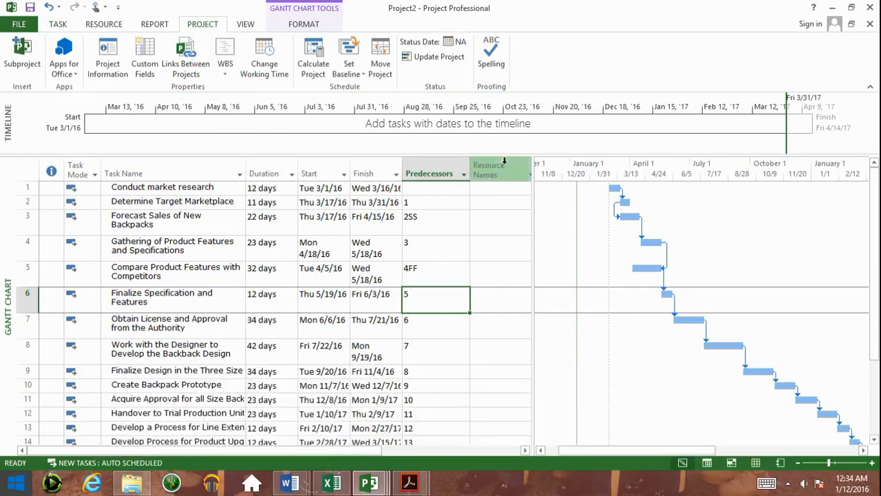
pyautogui.moveTo(529, 185); pyautogui.dragTo(657, 177)
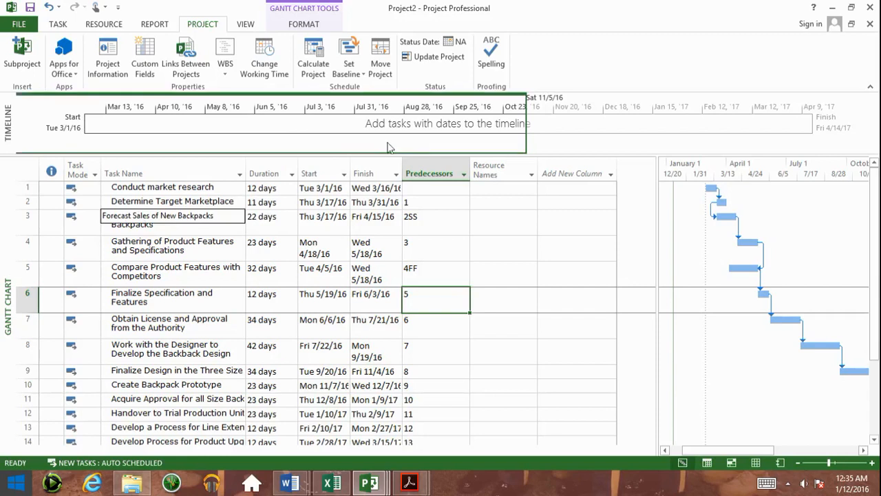
pyautogui.moveTo(322, 172); pyautogui.dragTo(360, 161)
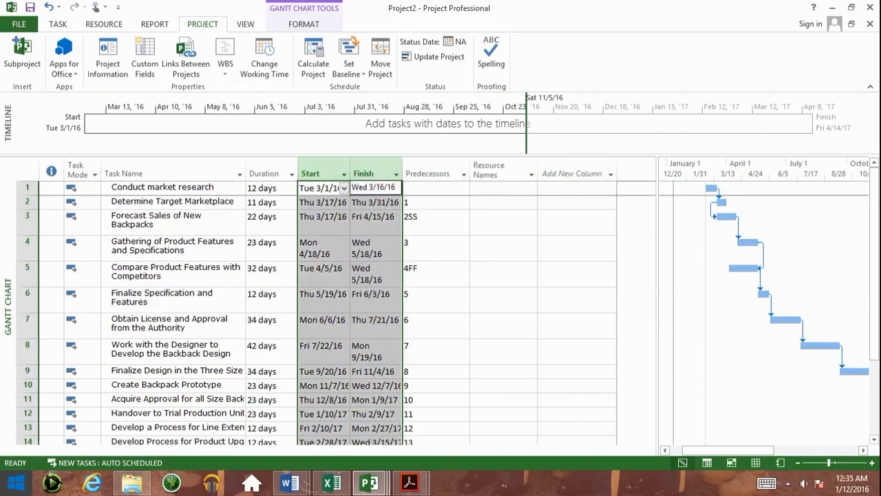
pyautogui.click(311, 24)
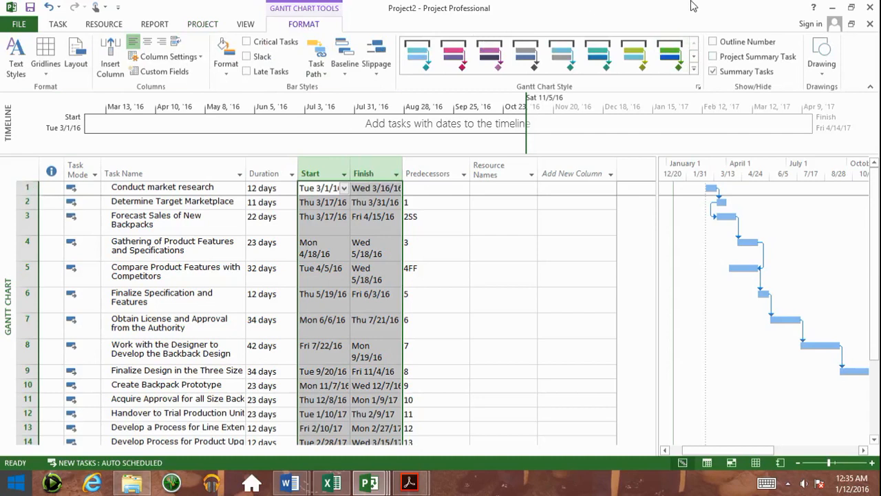
pyautogui.click(713, 57)
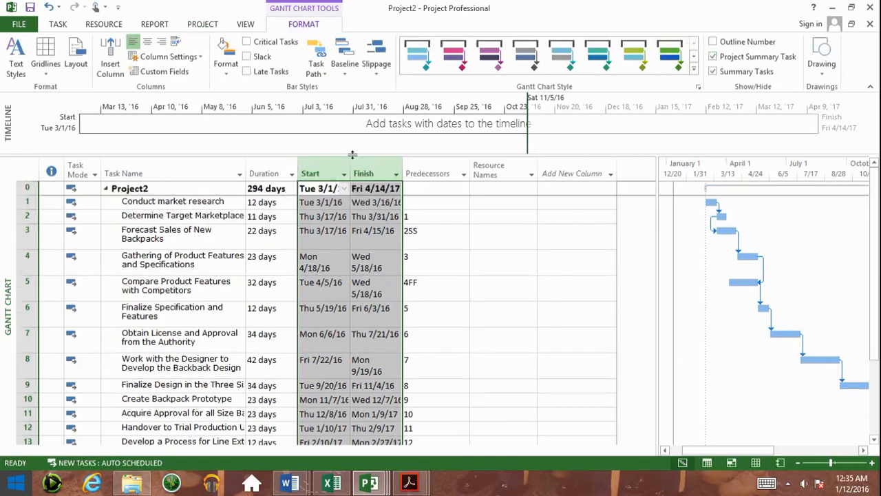
# Widen the Start and Finish columns of the task table so every date fits on one line
pyautogui.moveTo(349, 162); pyautogui.dragTo(369, 153)
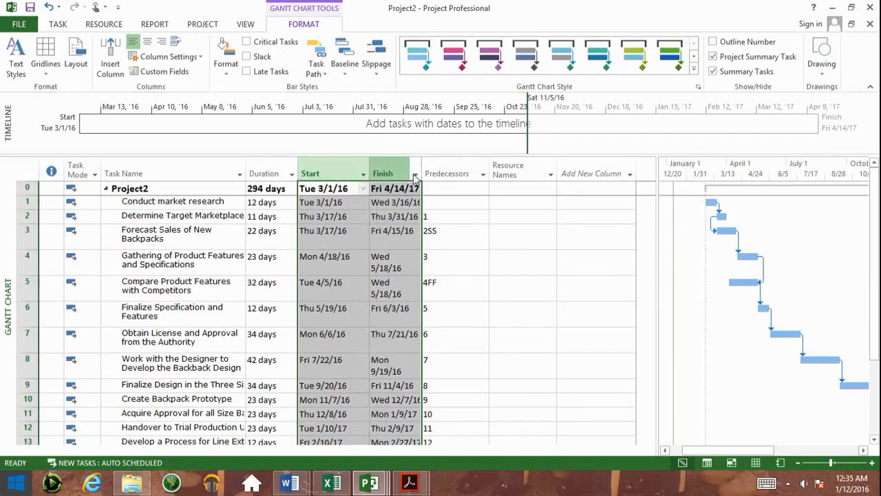
pyautogui.moveTo(422, 162); pyautogui.dragTo(446, 161)
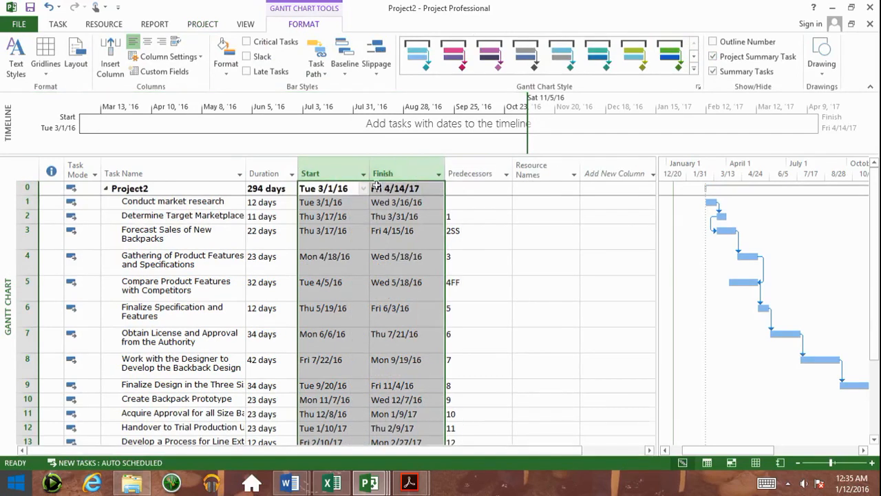
pyautogui.moveTo(370, 166); pyautogui.dragTo(384, 165)
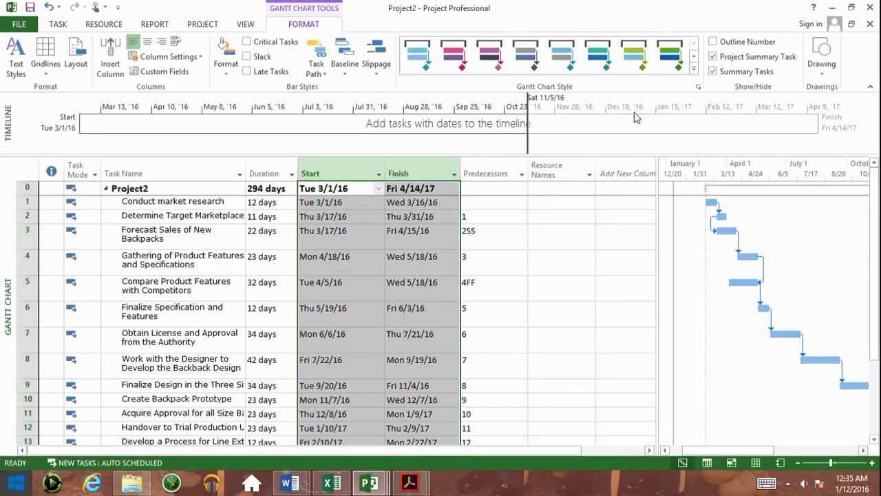
pyautogui.click(352, 189)
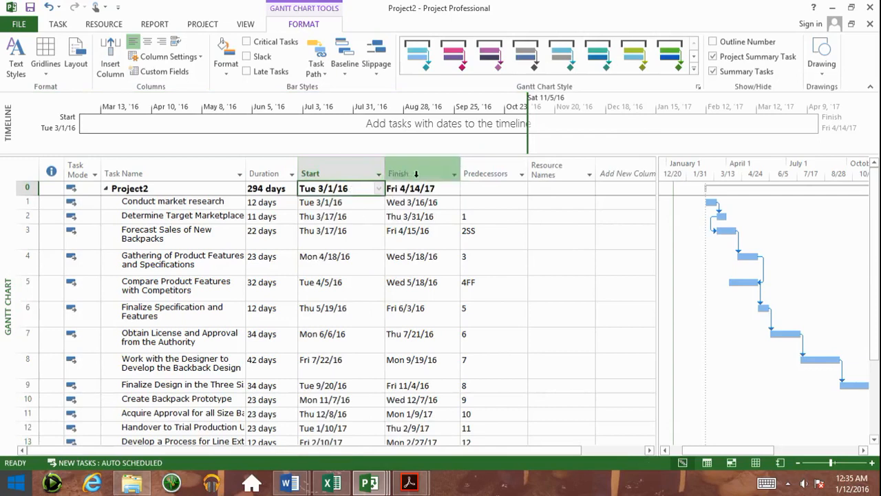
pyautogui.click(423, 190)
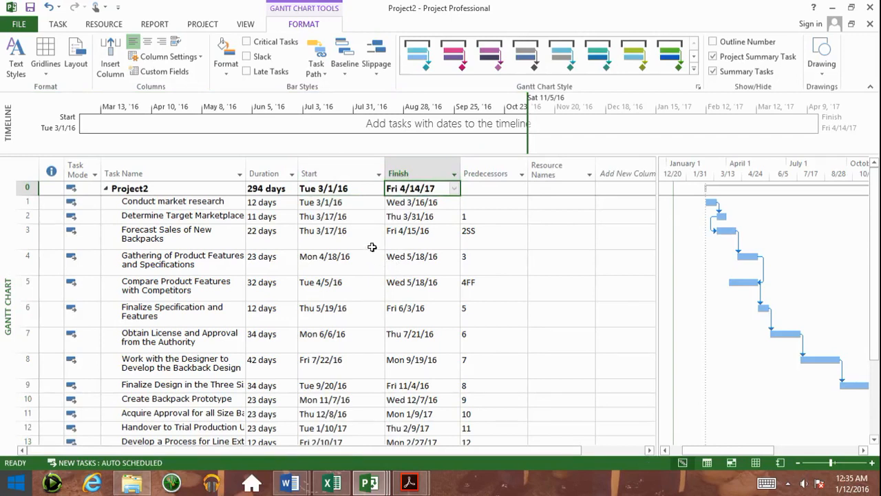
pyautogui.click(166, 189)
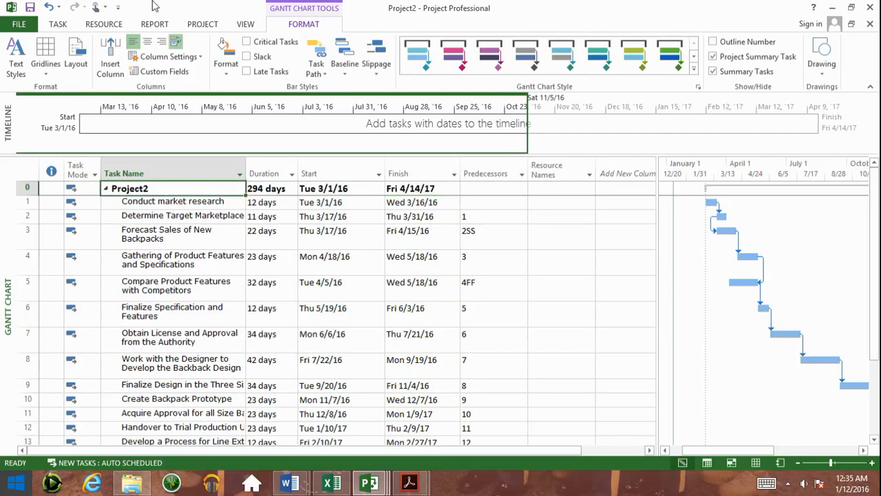
# Save the project in the Templates folder under the file name Backpack
pyautogui.click(31, 26)
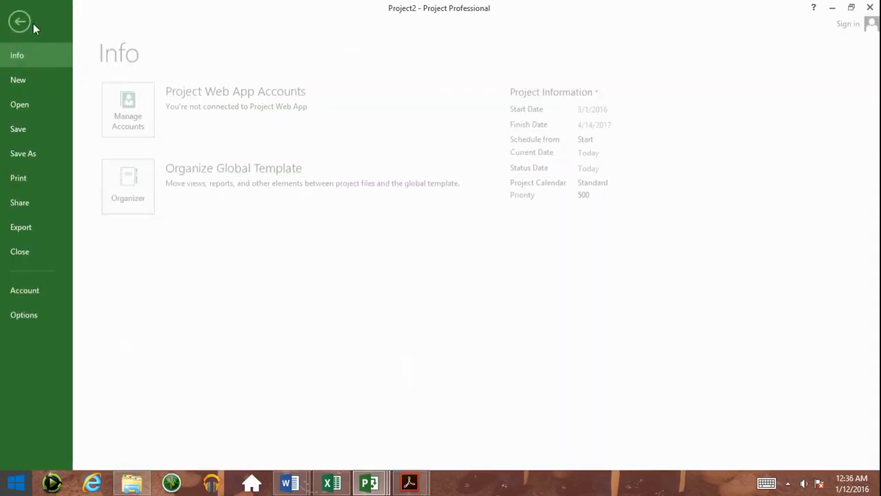
pyautogui.click(30, 152)
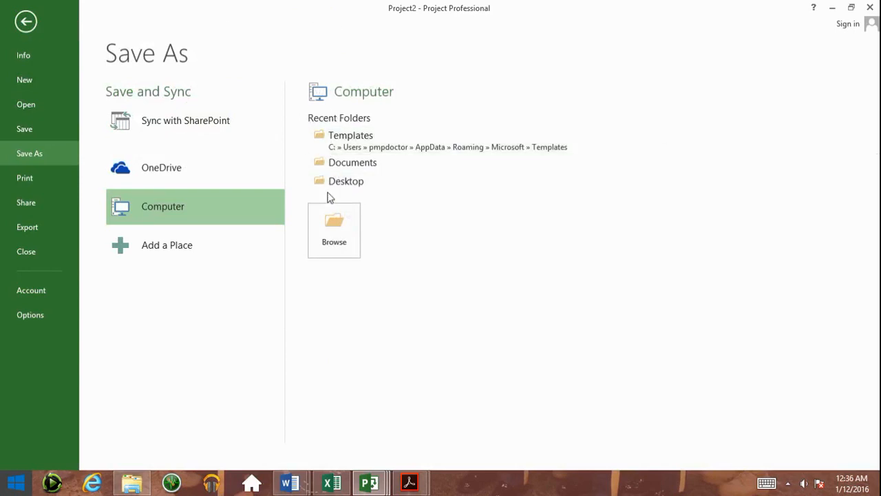
pyautogui.click(366, 141)
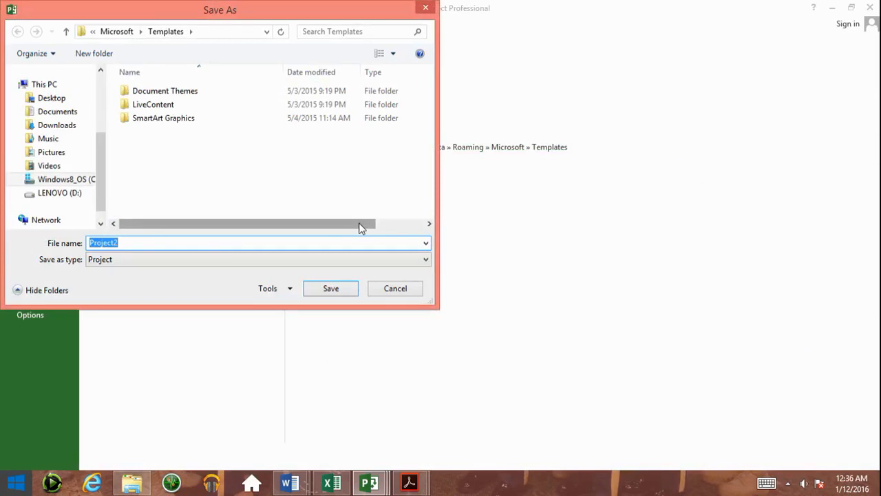
pyautogui.write('bAC')
pyautogui.press('BackSpace')
pyautogui.press('BackSpace')
pyautogui.write('Backpack')
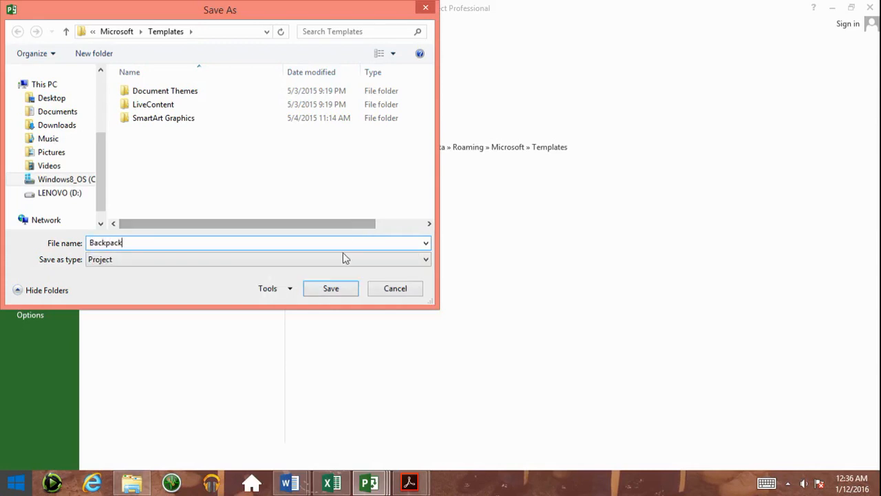
pyautogui.click(325, 295)
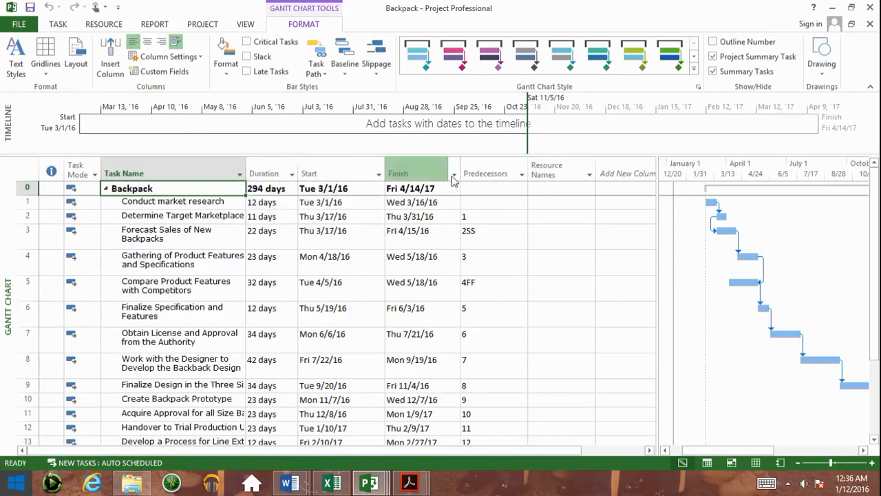
# Enlarge the Gantt chart area up to the Predecessors column and adjust the timescale to examine the linked task bars
pyautogui.scroll(-2, 878, 355)
pyautogui.scroll(2, 877, 355)
pyautogui.moveTo(657, 363); pyautogui.dragTo(531, 380)
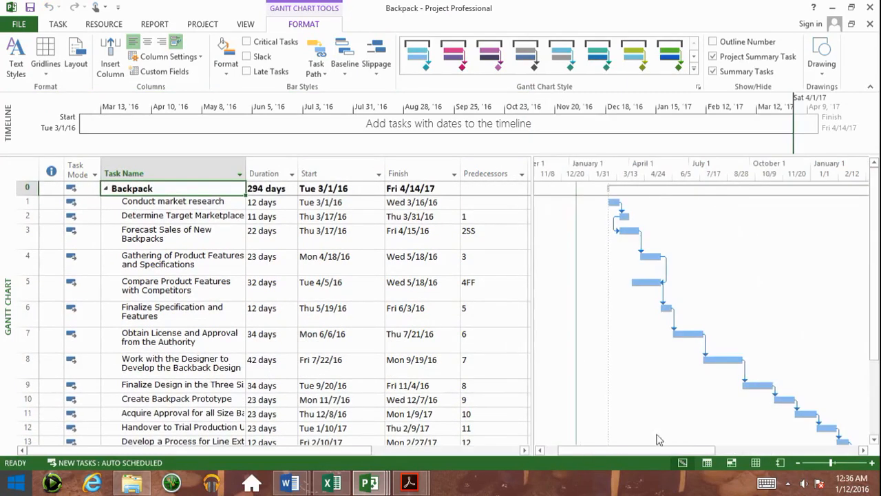
pyautogui.click(799, 462)
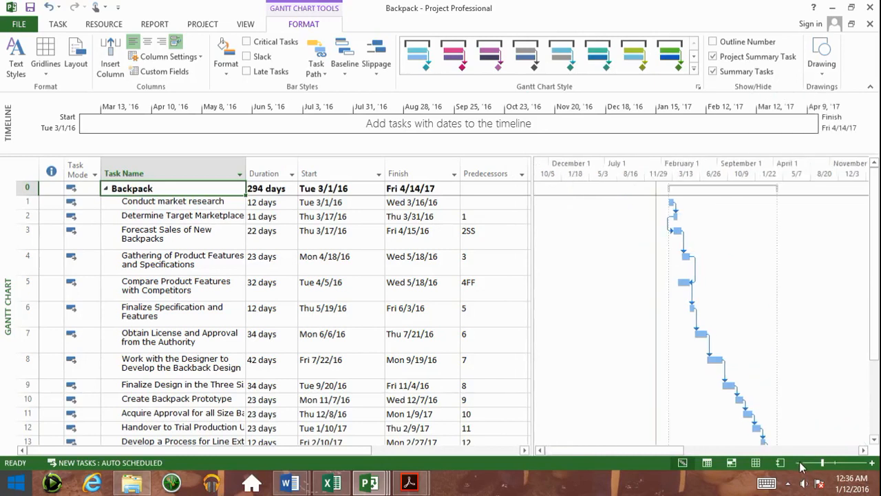
pyautogui.click(872, 463)
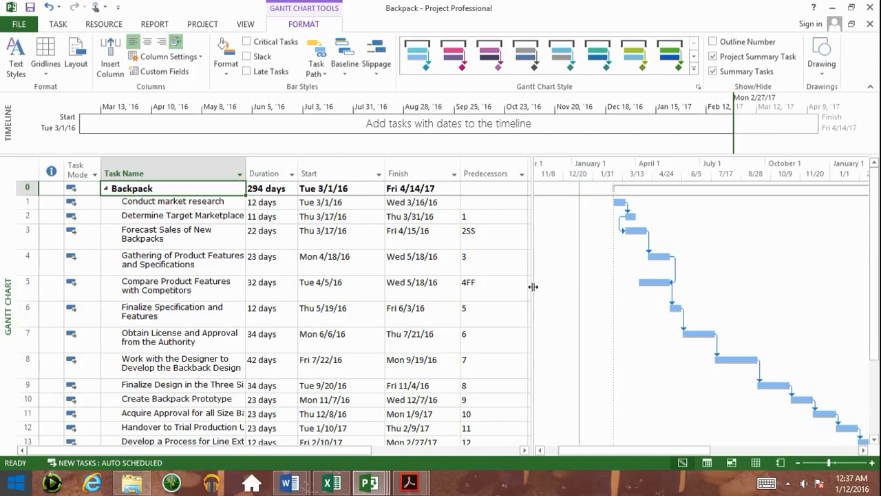
pyautogui.moveTo(532, 285); pyautogui.dragTo(526, 282)
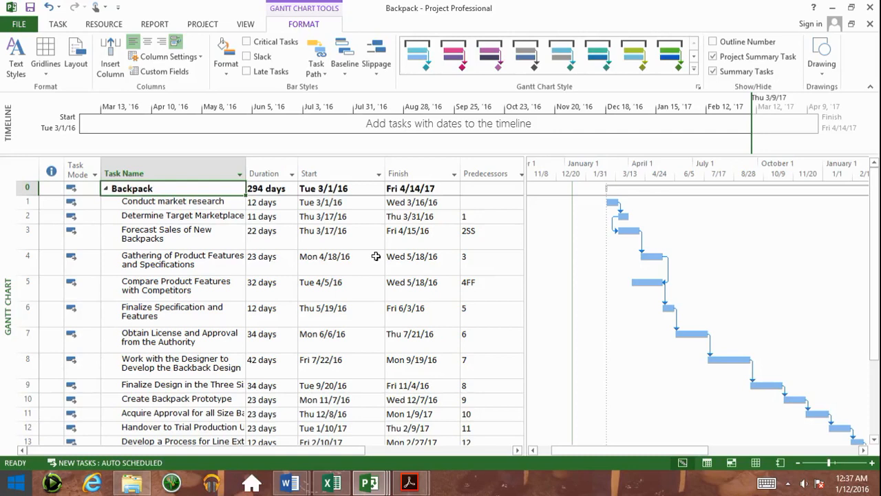
# Set the project's baseline using the Baseline option for the entire project
pyautogui.click(203, 24)
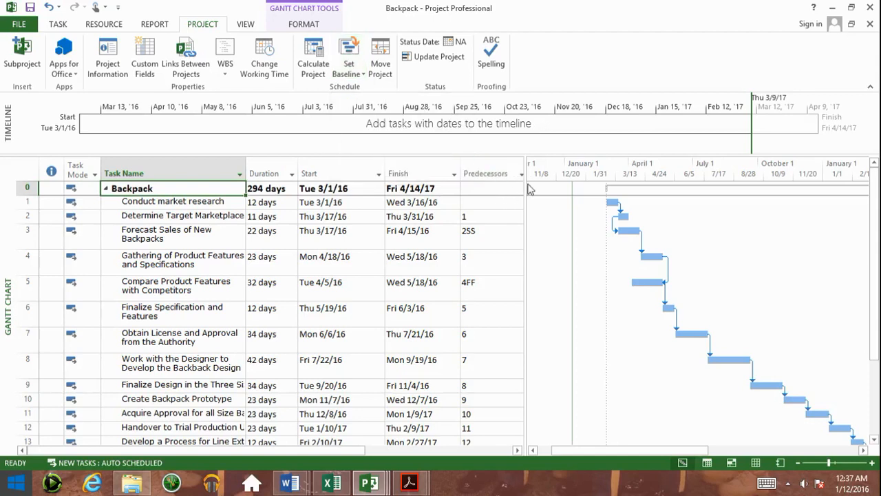
pyautogui.moveTo(528, 185); pyautogui.dragTo(531, 183)
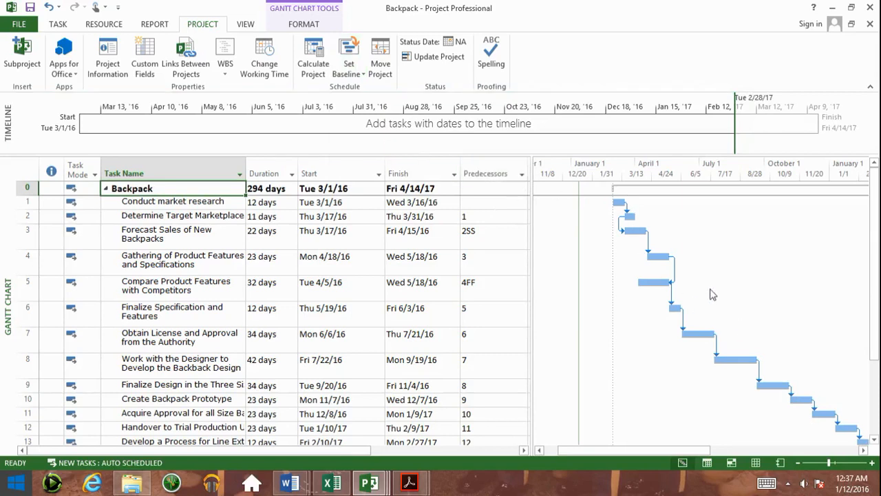
pyautogui.moveTo(528, 192); pyautogui.dragTo(518, 190)
pyautogui.click(348, 69)
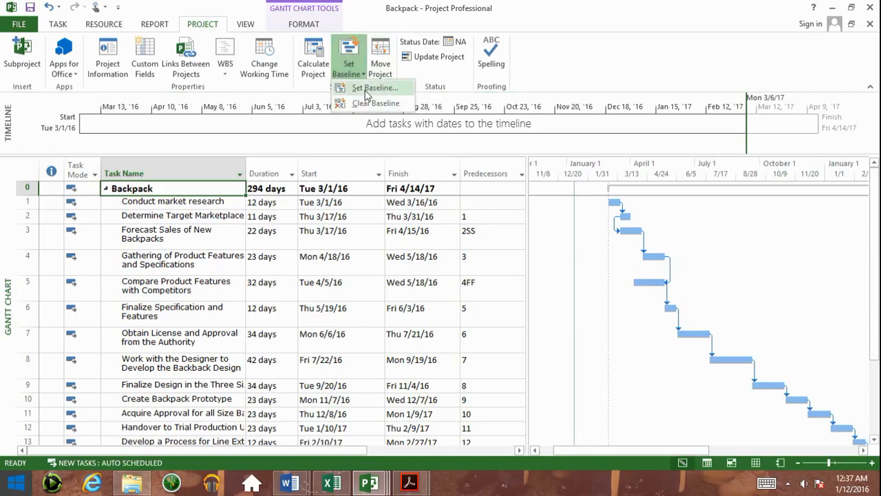
pyautogui.click(365, 88)
pyautogui.click(419, 165)
pyautogui.click(418, 163)
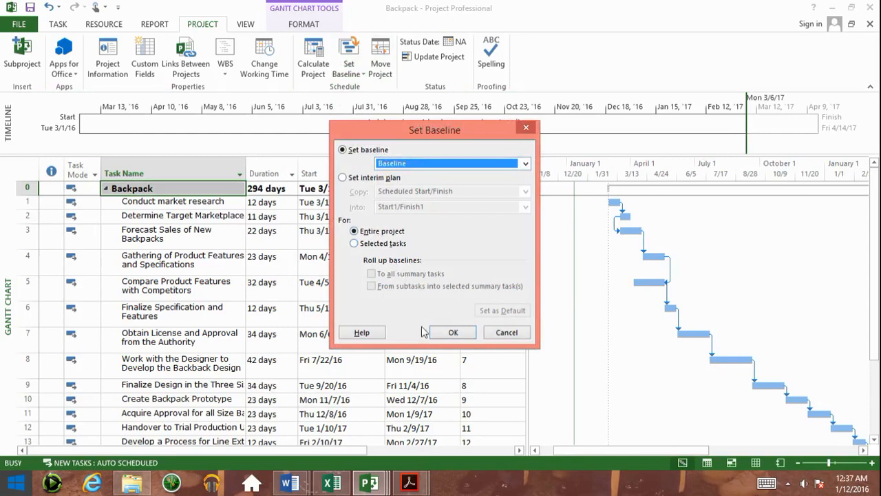
pyautogui.click(451, 331)
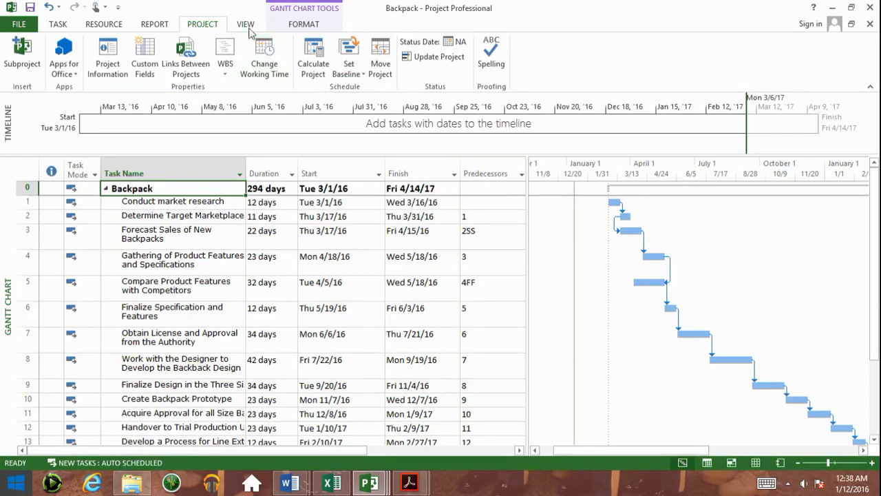
# Widen the task table area and insert a Baseline Start column before the Predecessors column
pyautogui.moveTo(527, 204); pyautogui.dragTo(676, 208)
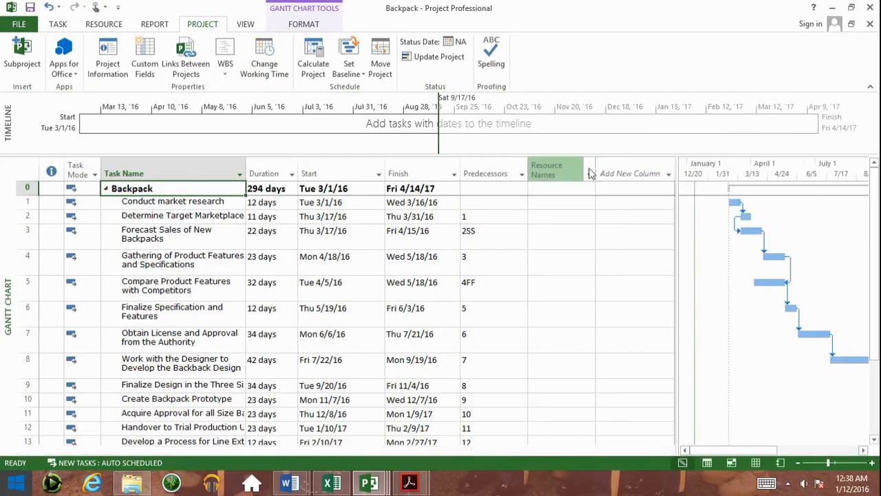
pyautogui.click(477, 176)
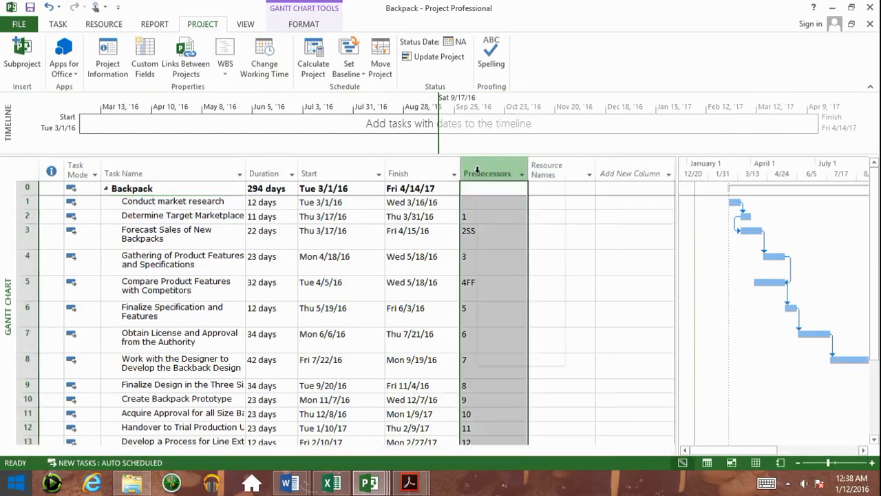
pyautogui.rightClick(478, 176)
pyautogui.click(506, 262)
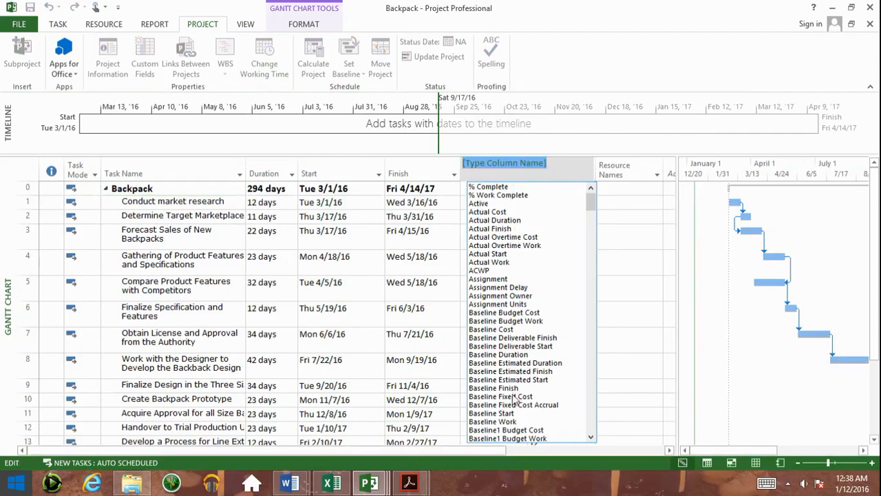
pyautogui.click(501, 413)
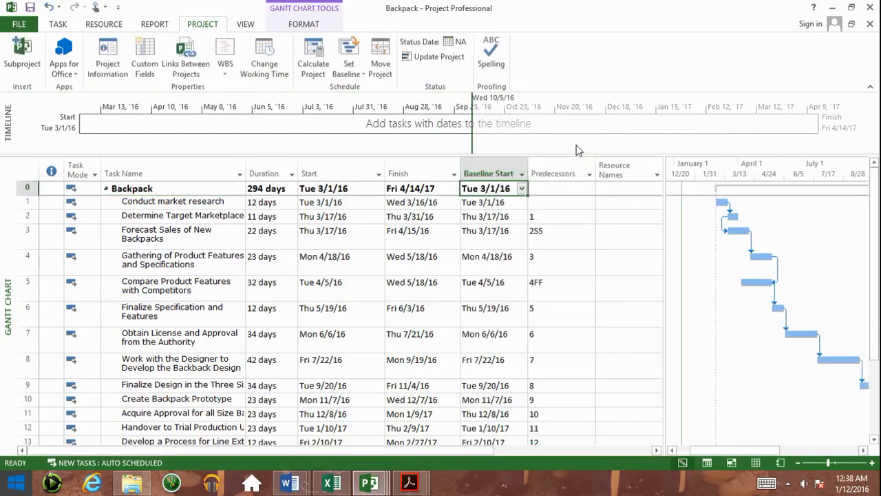
# Insert a Baseline Finish column before the Predecessors column and compare the scheduled date columns with the baseline ones
pyautogui.rightClick(563, 166)
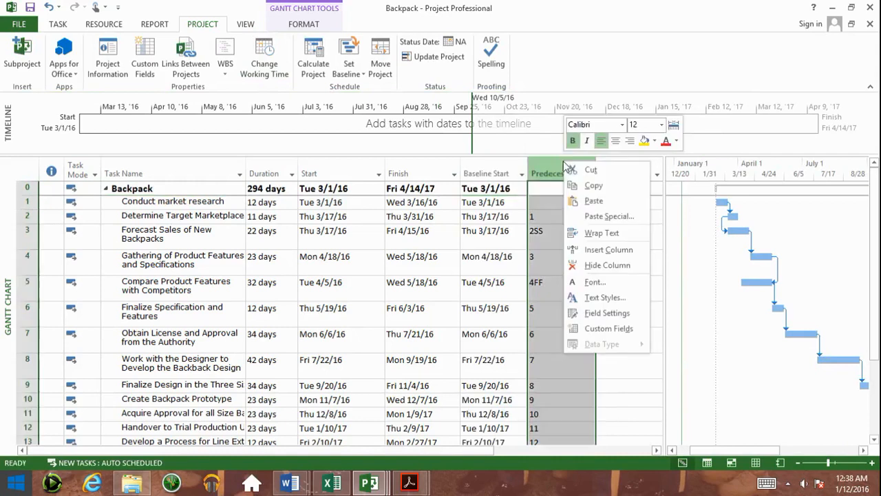
pyautogui.click(592, 249)
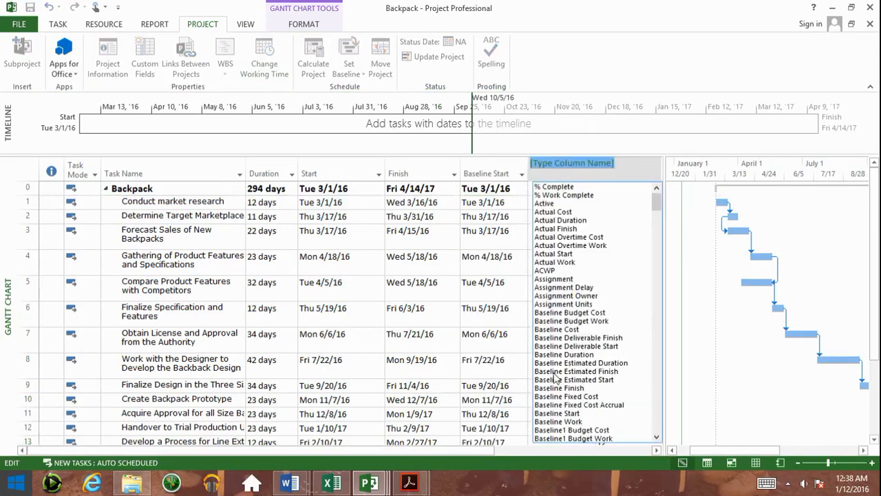
pyautogui.click(580, 389)
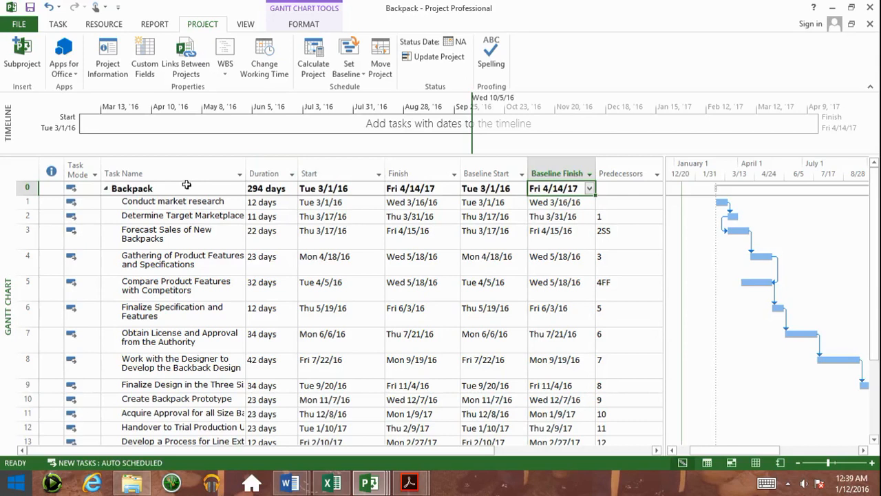
pyautogui.click(335, 173)
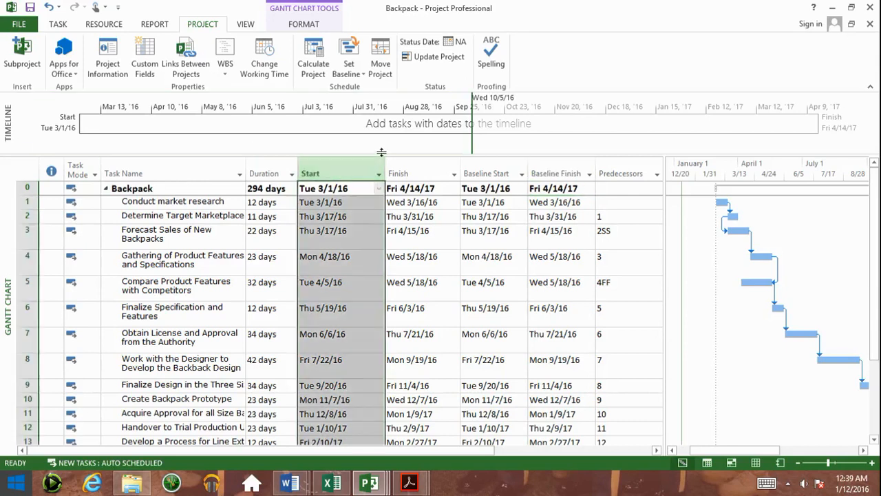
pyautogui.click(419, 169)
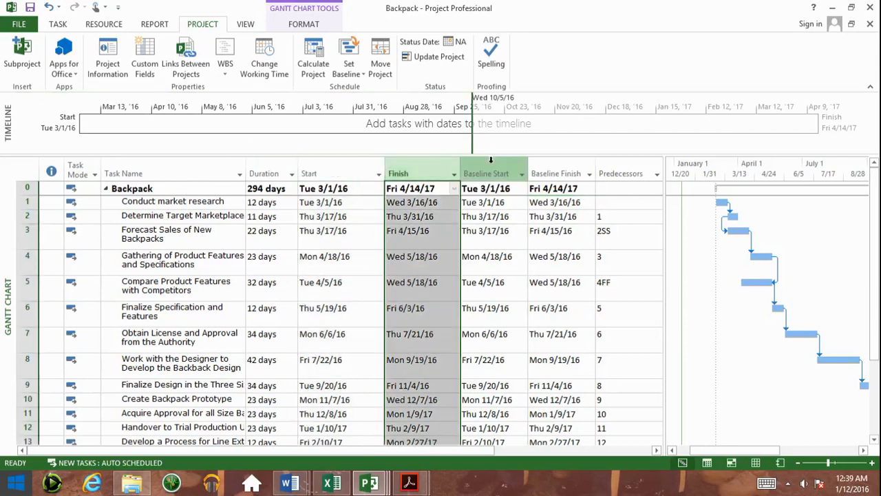
pyautogui.click(490, 167)
pyautogui.click(558, 166)
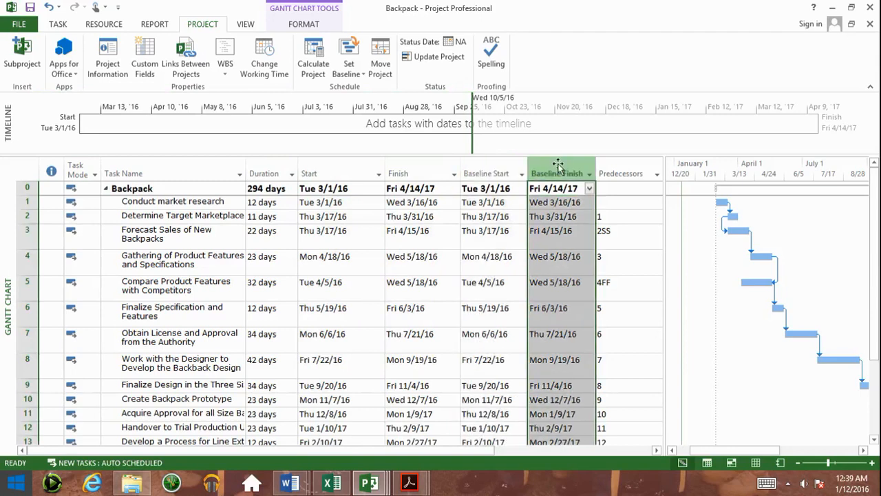
pyautogui.click(485, 172)
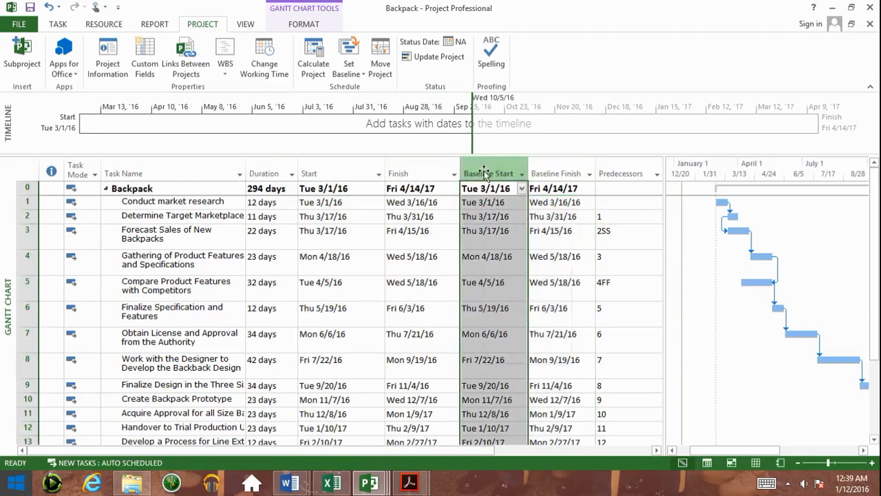
pyautogui.rightClick(485, 172)
pyautogui.click(522, 255)
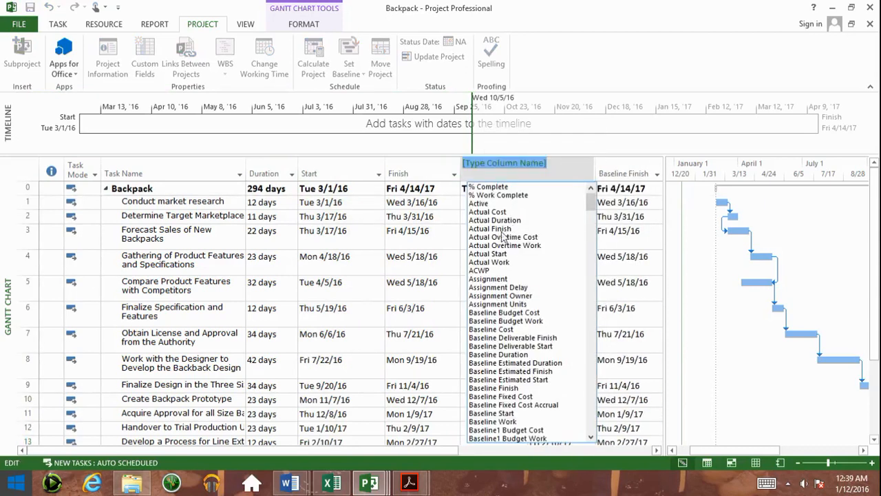
pyautogui.click(494, 262)
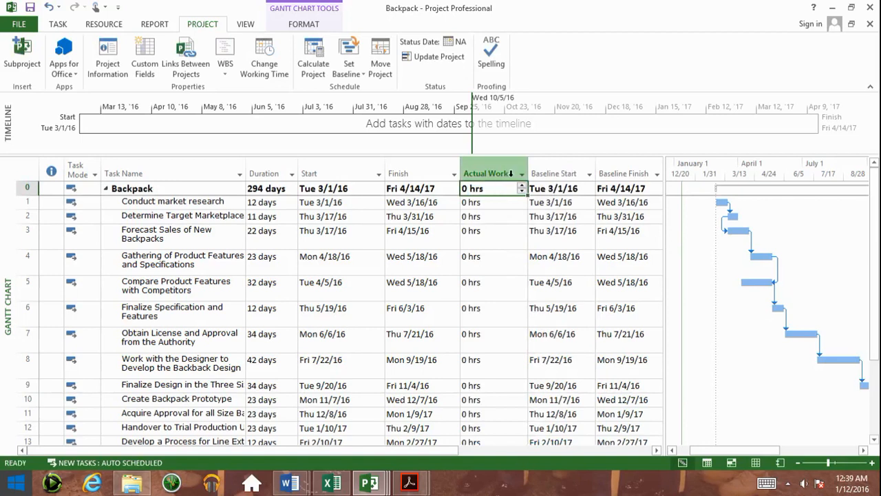
pyautogui.click(512, 174)
pyautogui.rightClick(510, 172)
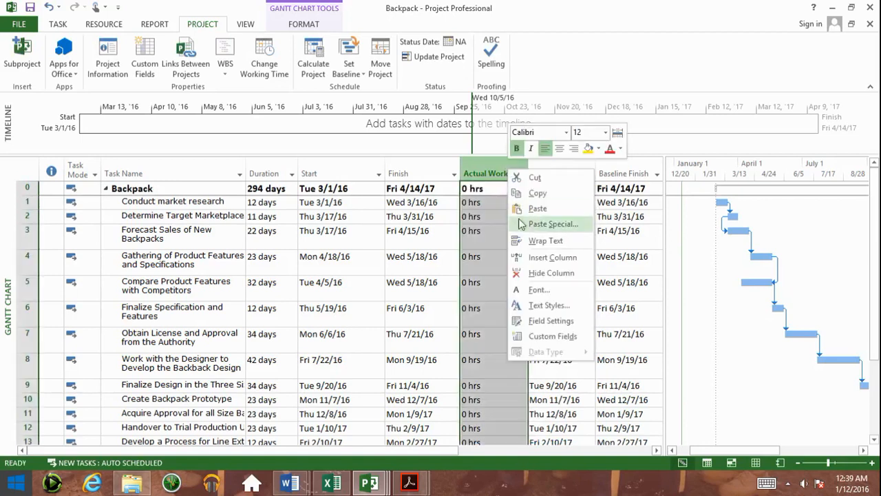
pyautogui.click(549, 273)
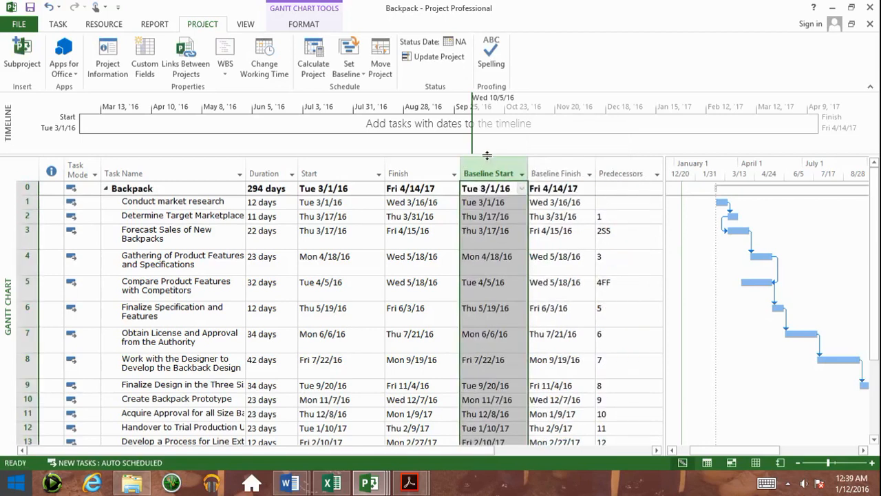
# Insert an Actual Start column and an Actual Finish column before the Baseline Start column in the task table
pyautogui.rightClick(484, 168)
pyautogui.click(519, 253)
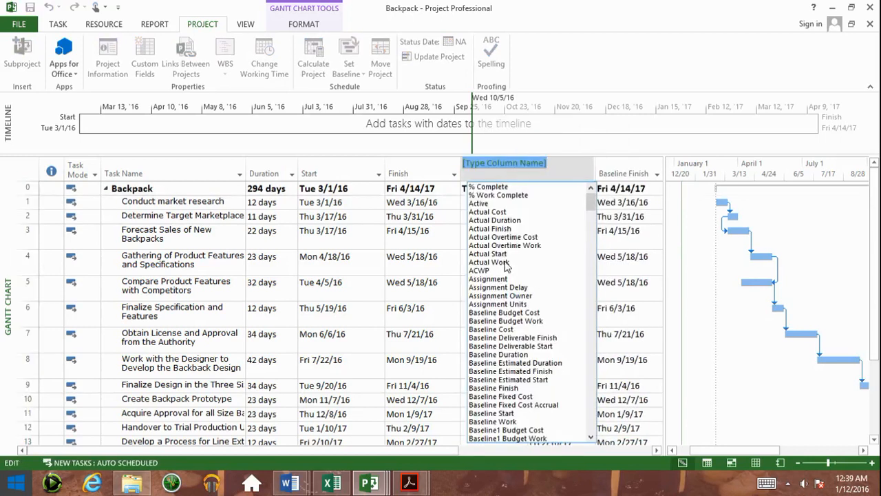
pyautogui.click(500, 254)
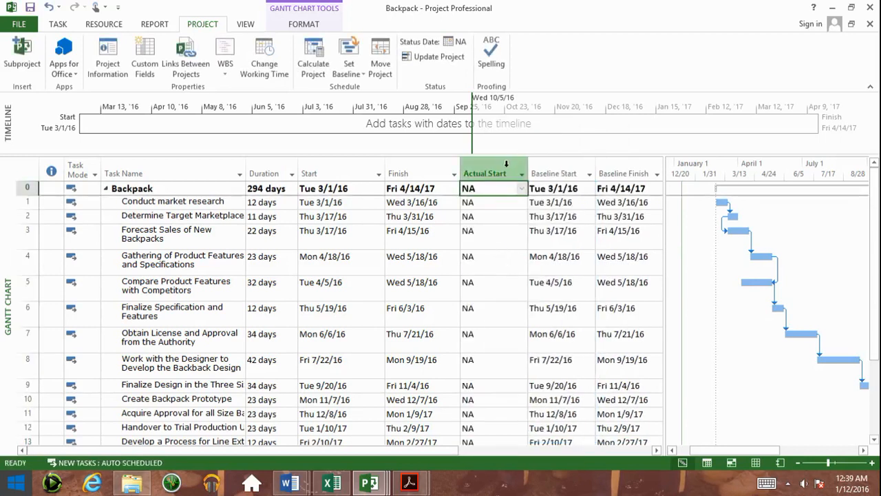
pyautogui.rightClick(507, 172)
pyautogui.click(505, 166)
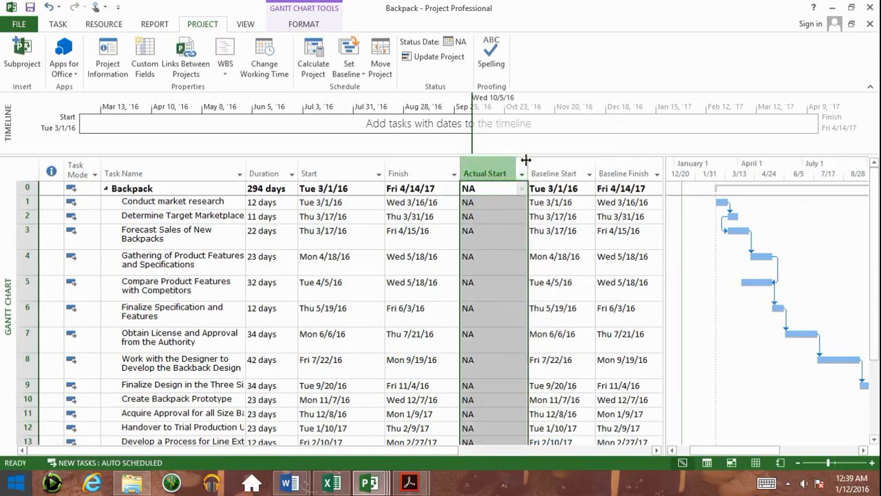
pyautogui.rightClick(558, 155)
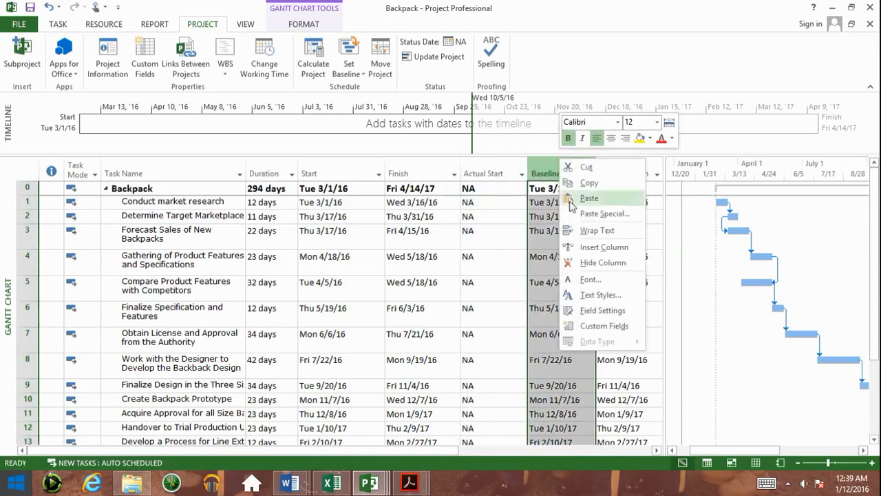
pyautogui.click(580, 246)
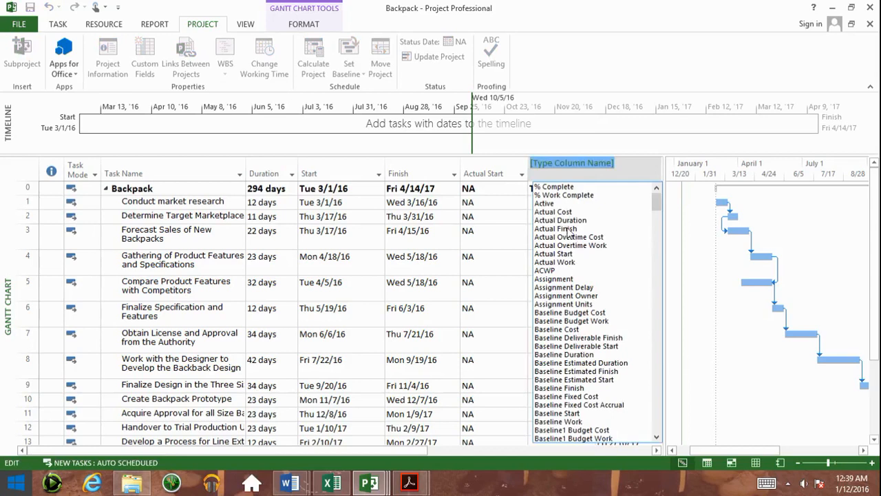
pyautogui.click(567, 228)
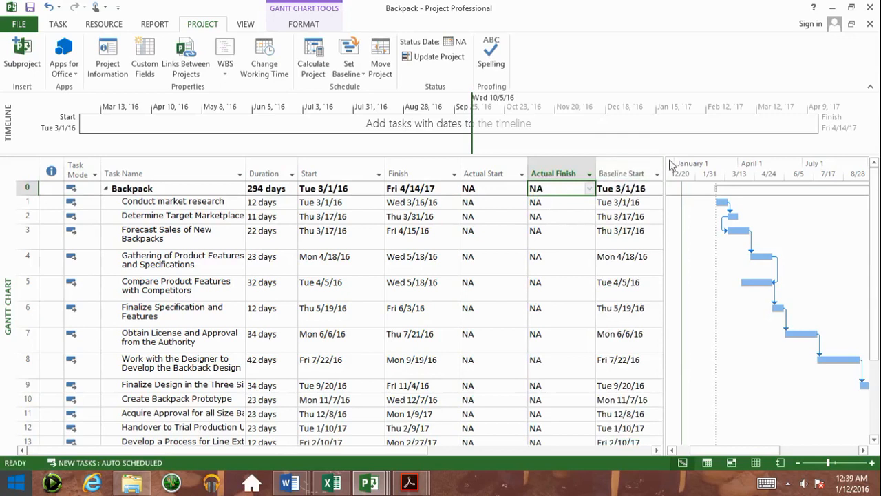
# Widen the Gantt chart area slightly and enlarge its timescale to examine the first task bars from March 2016
pyautogui.moveTo(667, 163); pyautogui.dragTo(660, 163)
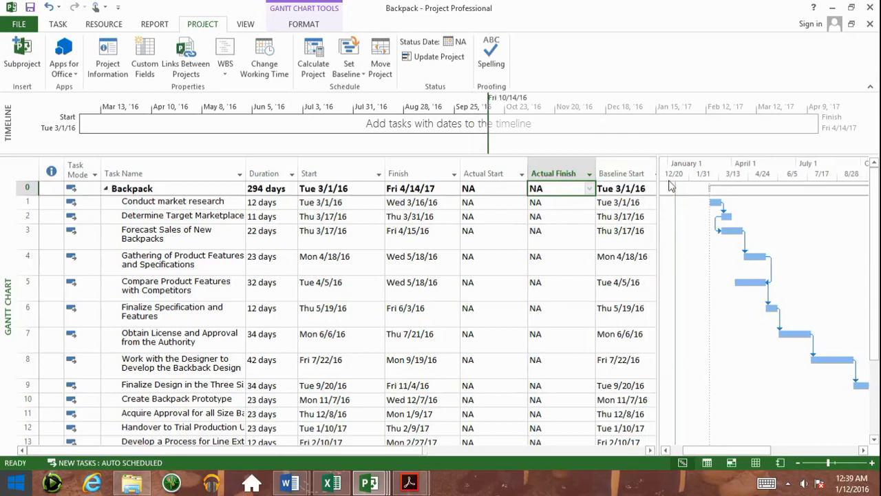
pyautogui.click(871, 463)
pyautogui.click(871, 463)
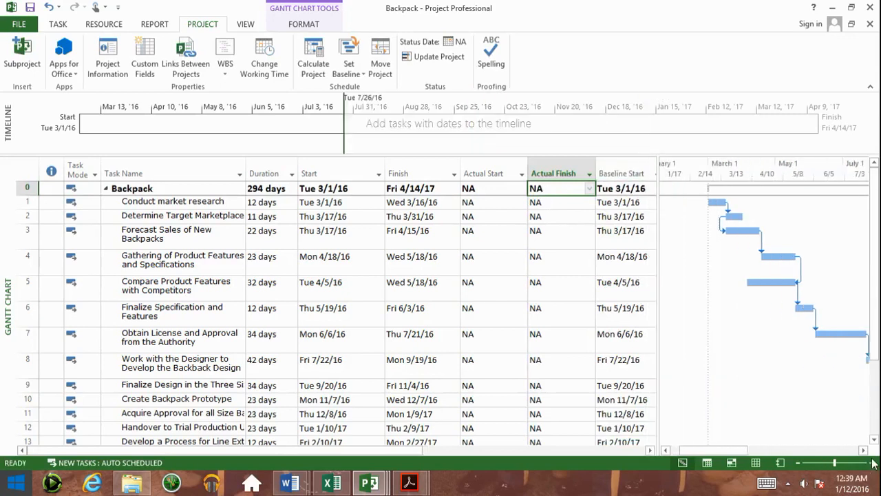
pyautogui.click(872, 462)
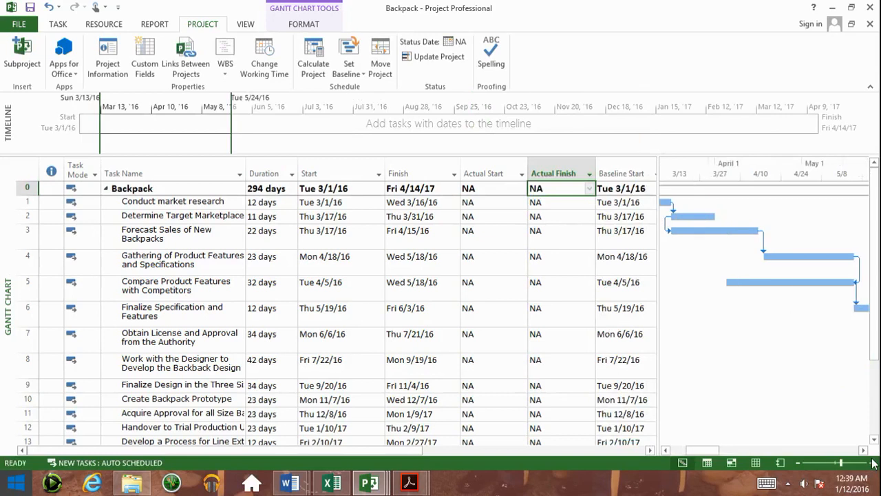
pyautogui.click(666, 450)
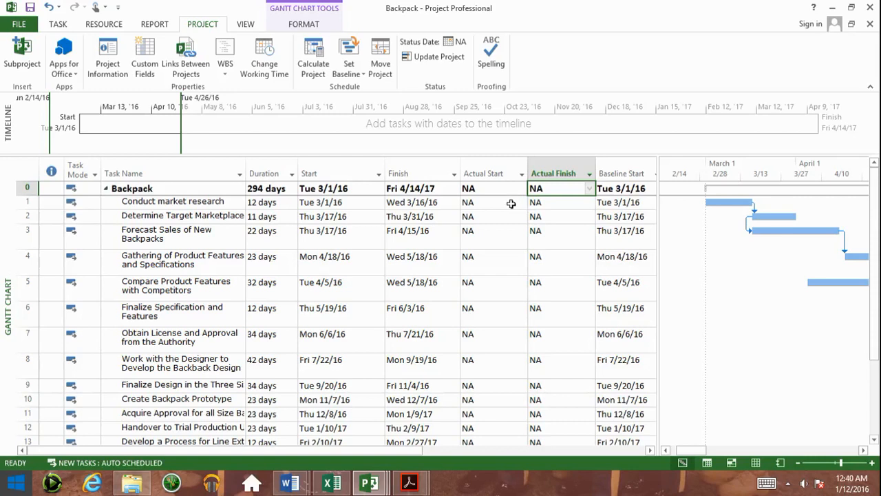
# Try to set the Actual Start of the Conduct market research task to Tue 1/12/16
pyautogui.click(510, 204)
pyautogui.click(521, 202)
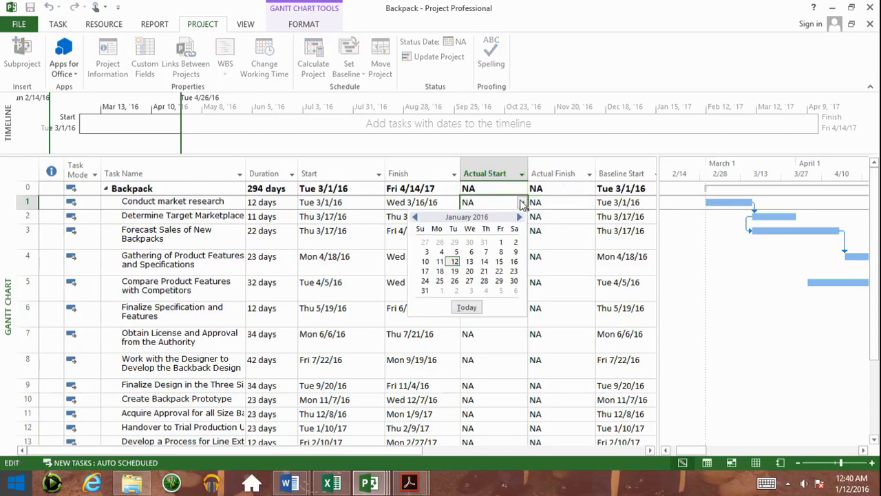
pyautogui.click(456, 261)
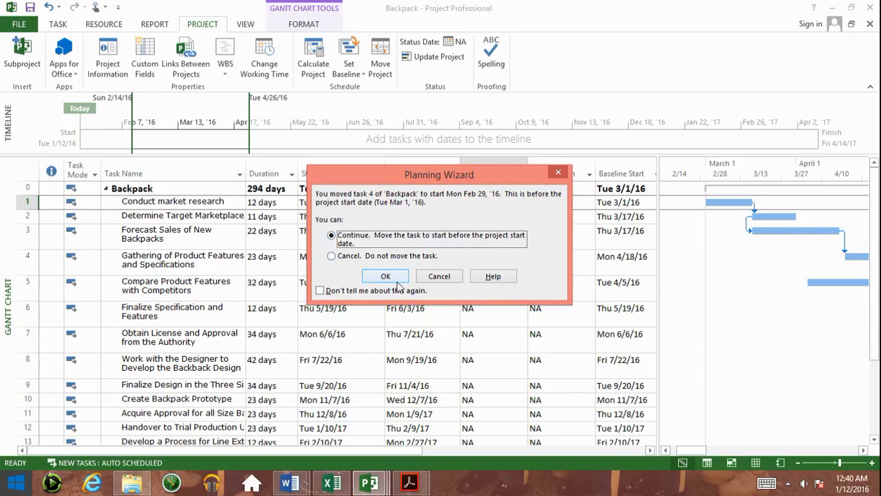
pyautogui.moveTo(442, 180); pyautogui.dragTo(628, 26)
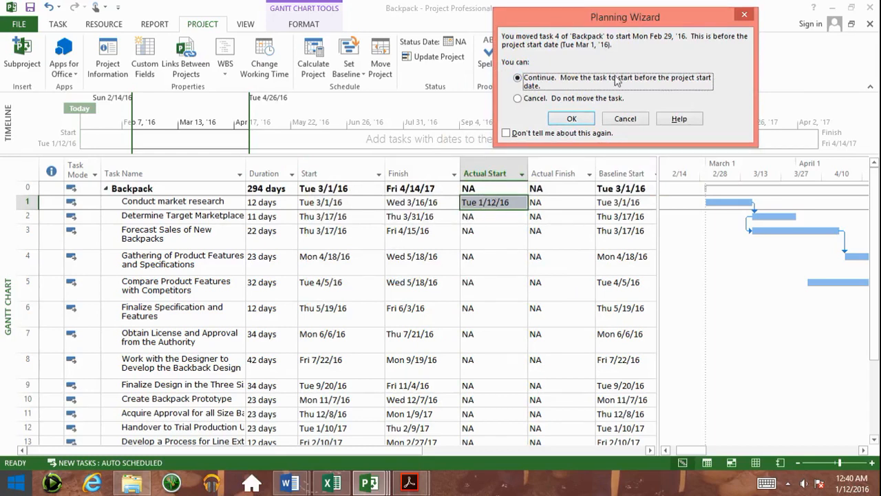
pyautogui.click(625, 119)
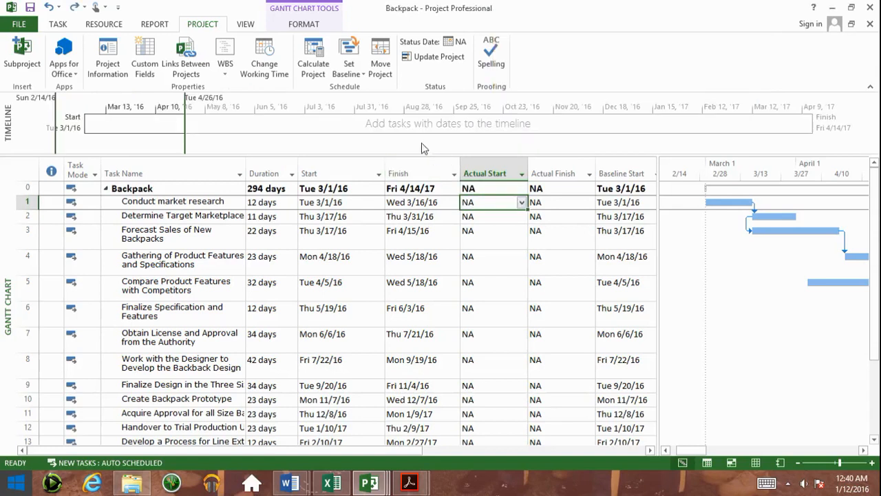
# Set the project's start date to Mon 2/1/16 in the project information
pyautogui.click(75, 25)
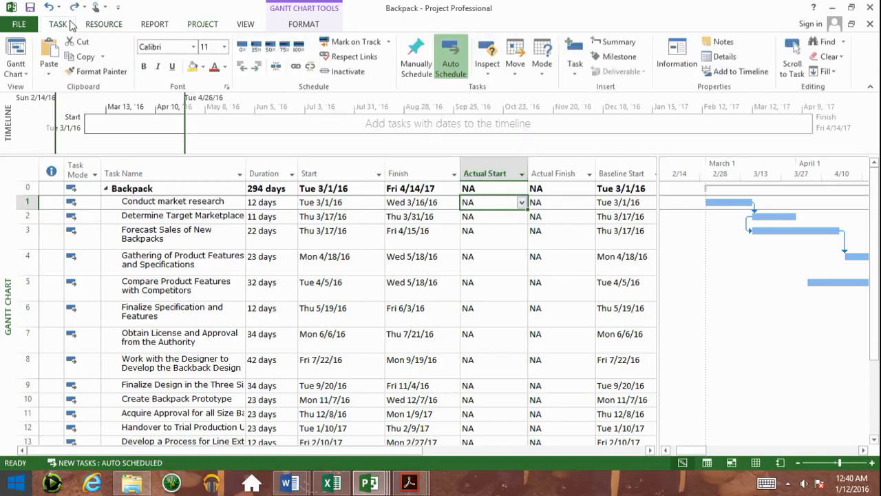
pyautogui.click(201, 24)
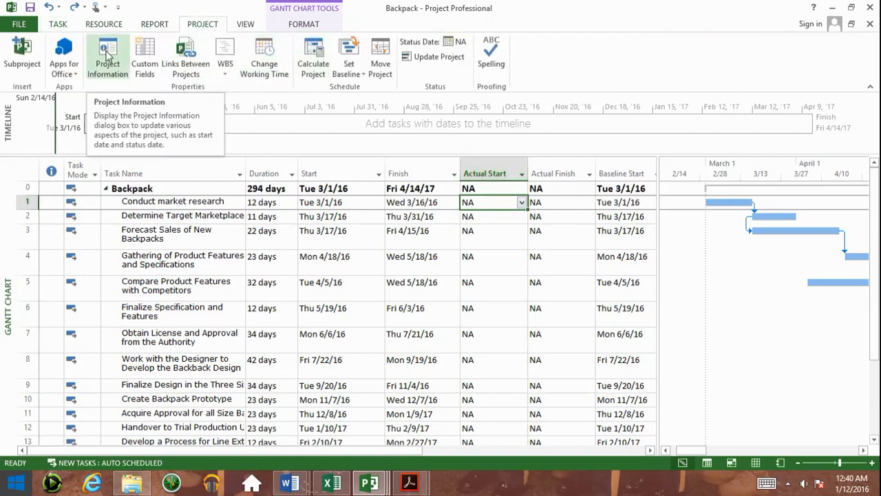
pyautogui.click(107, 55)
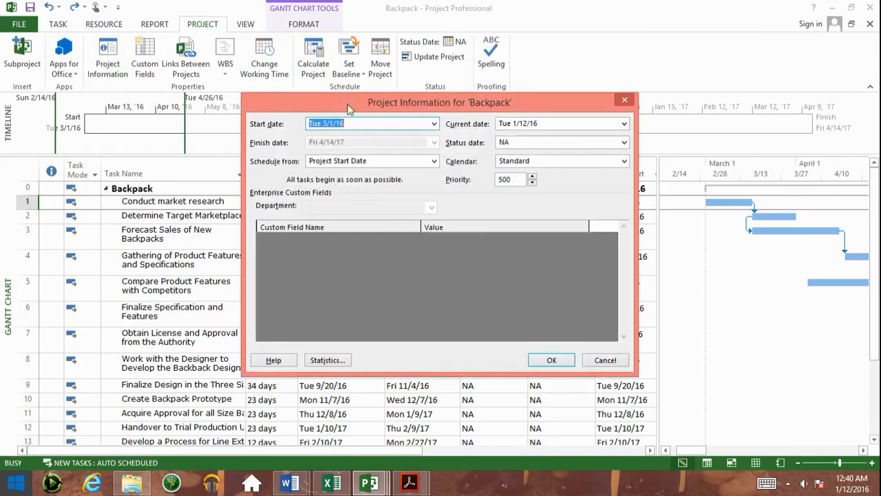
pyautogui.moveTo(355, 121); pyautogui.dragTo(449, 312)
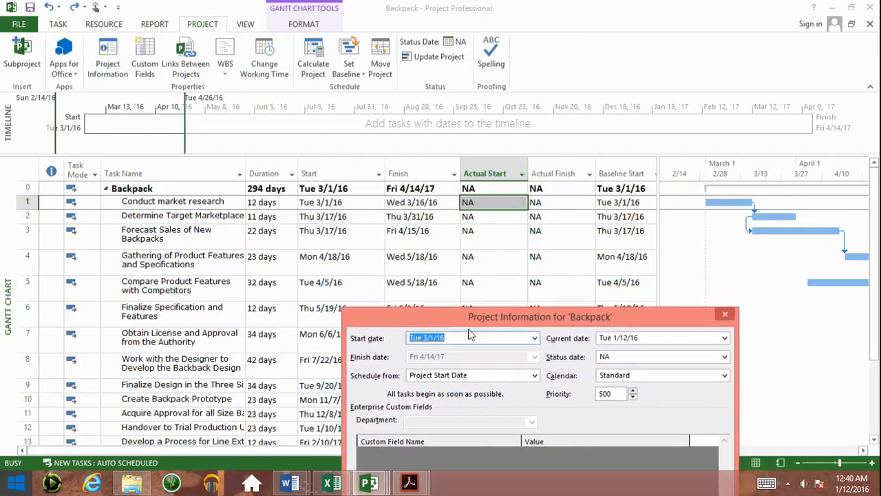
pyautogui.click(534, 338)
pyautogui.click(428, 352)
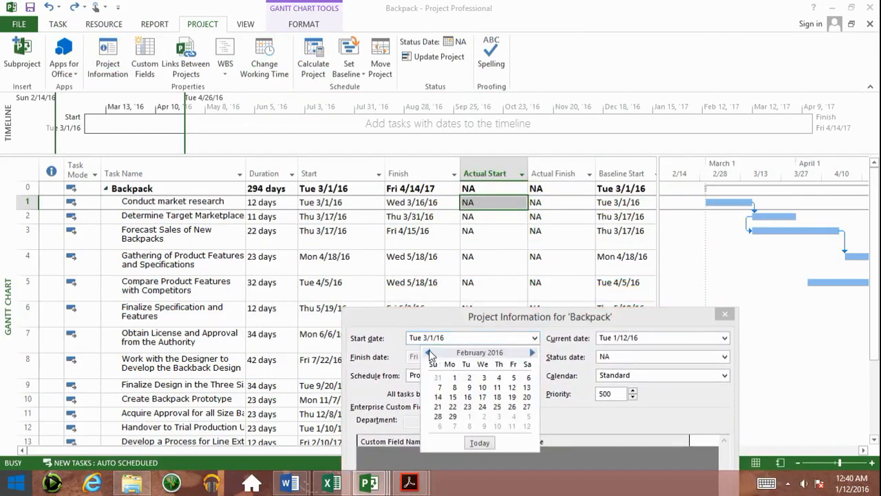
pyautogui.click(455, 378)
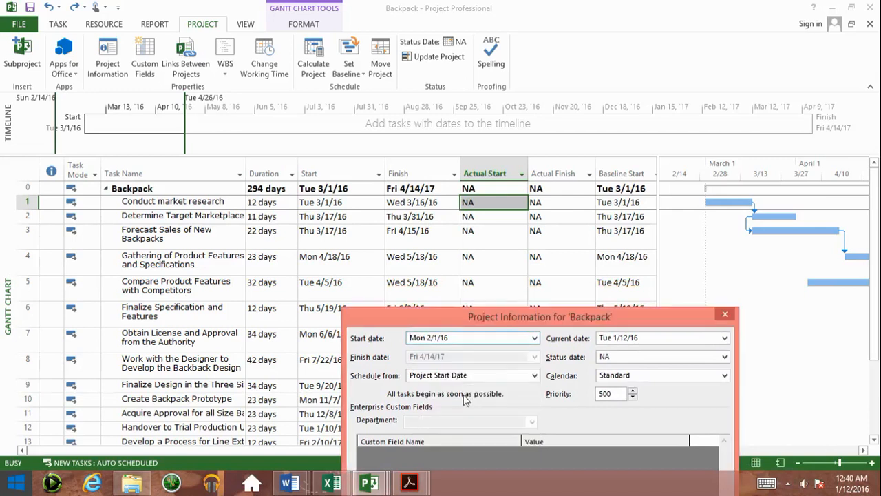
pyautogui.moveTo(641, 317); pyautogui.dragTo(676, 118)
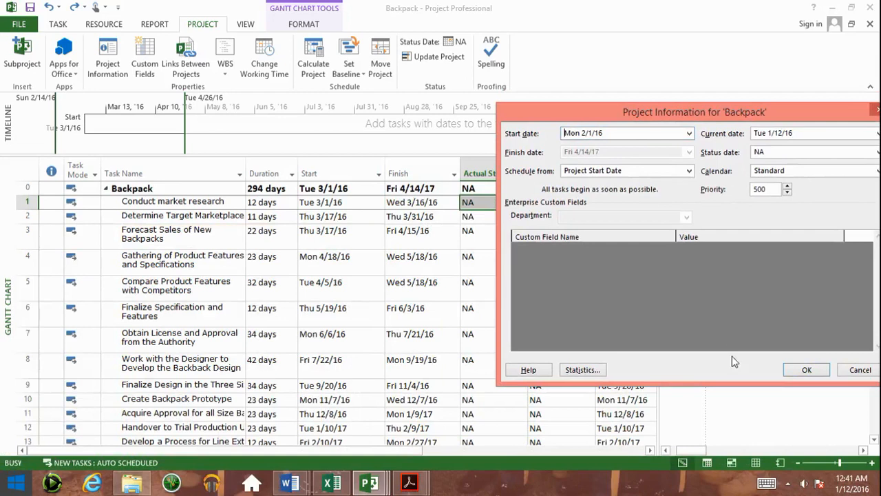
pyautogui.click(806, 371)
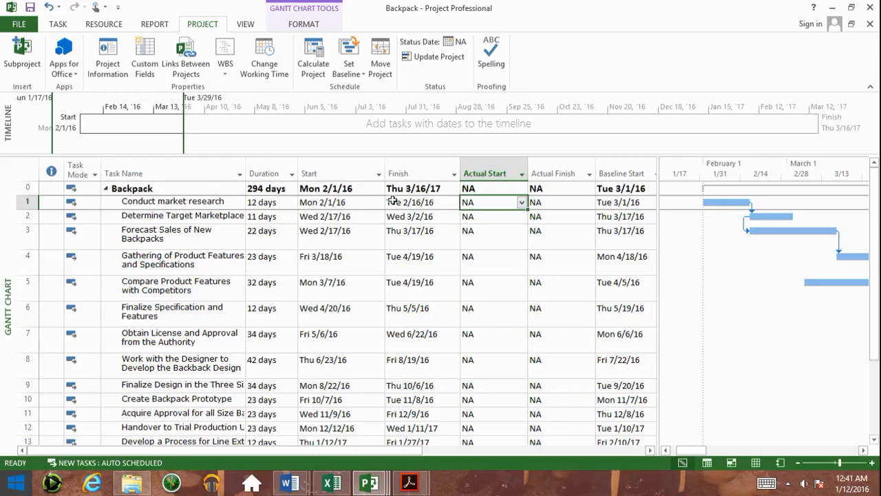
# Change the project's start date to Tue 1/12/16 in the project information
pyautogui.click(114, 60)
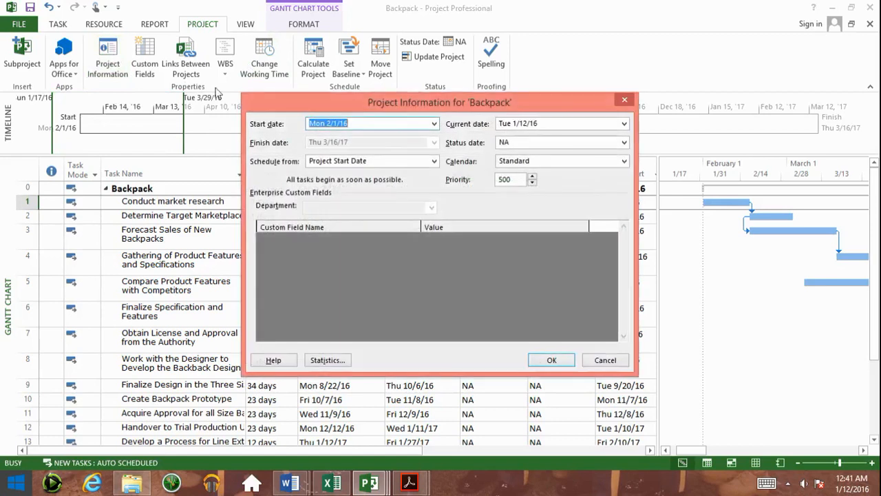
pyautogui.moveTo(260, 97); pyautogui.dragTo(606, 258)
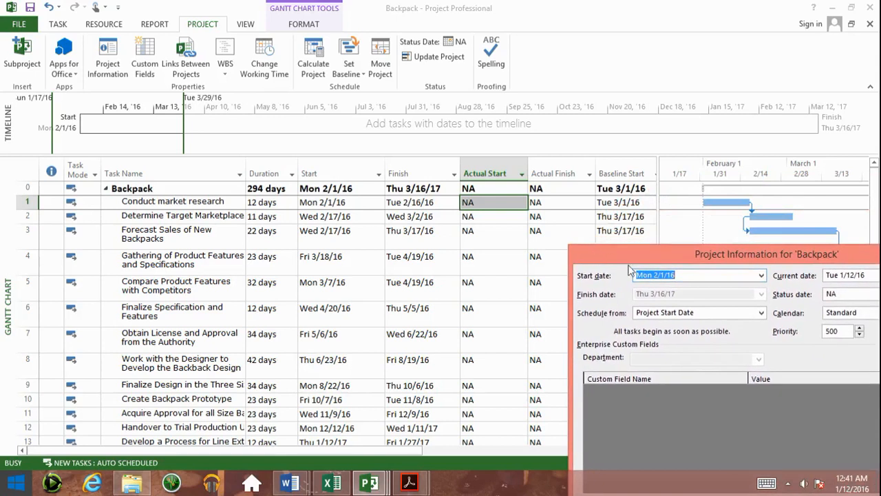
pyautogui.click(761, 275)
pyautogui.click(655, 290)
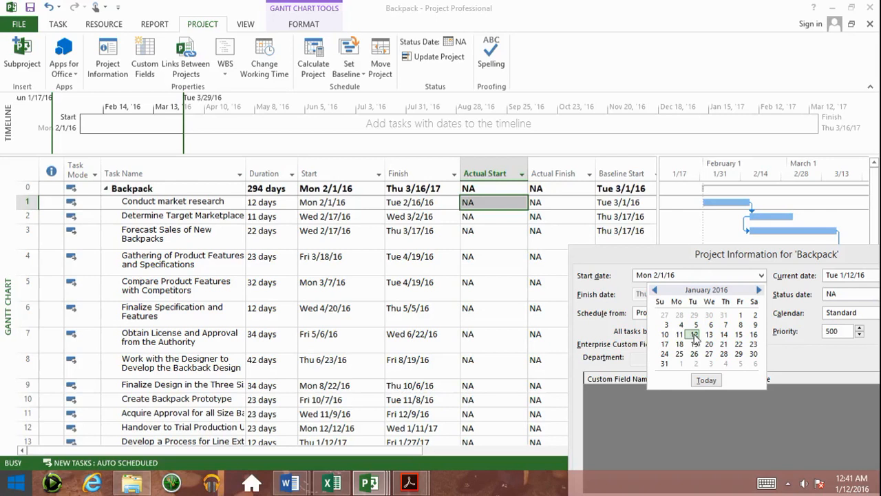
pyautogui.click(694, 335)
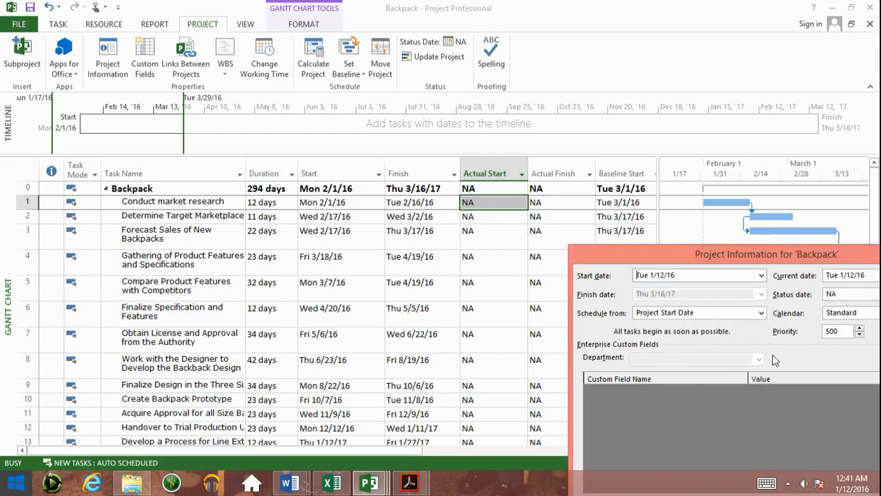
pyautogui.moveTo(796, 253); pyautogui.dragTo(737, 39)
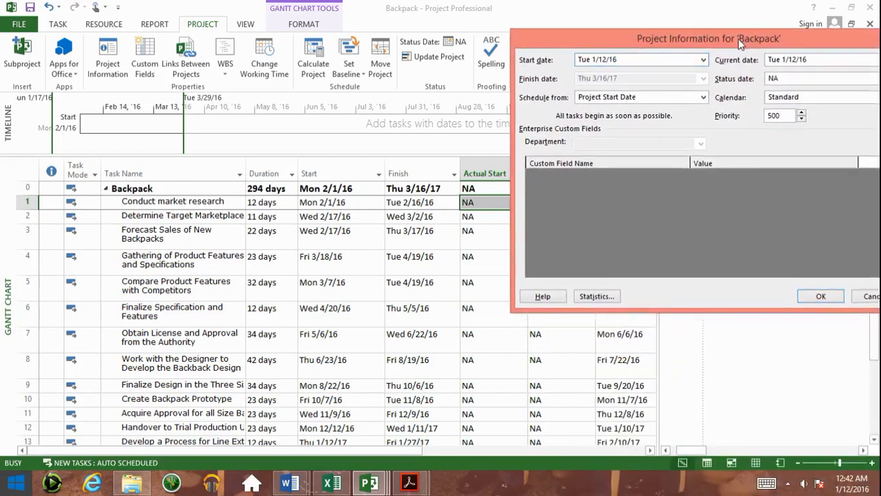
pyautogui.click(821, 296)
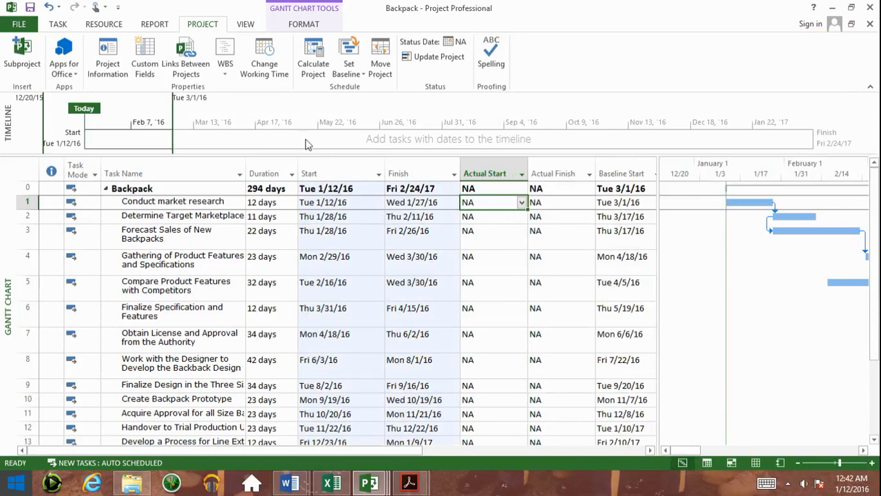
# Move the project's start date back to Sun 11/1/15 in the project information
pyautogui.click(123, 55)
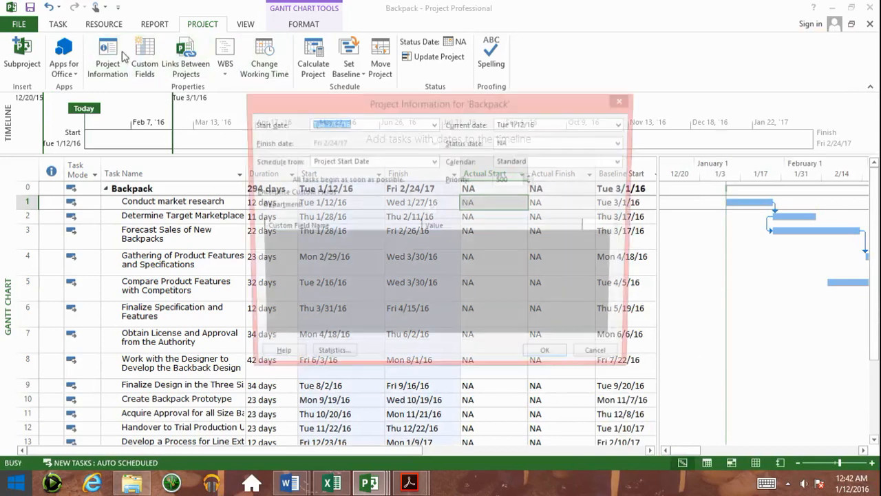
pyautogui.moveTo(417, 80); pyautogui.dragTo(687, 143)
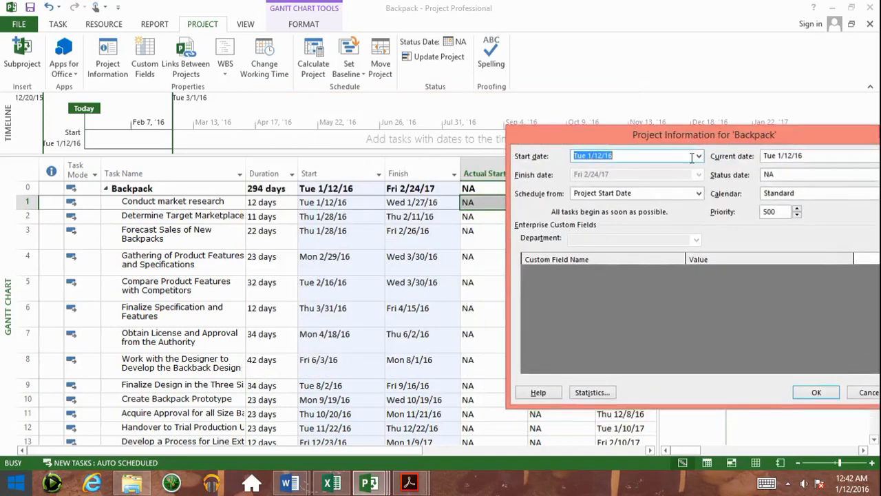
pyautogui.click(698, 156)
pyautogui.click(591, 171)
pyautogui.click(592, 171)
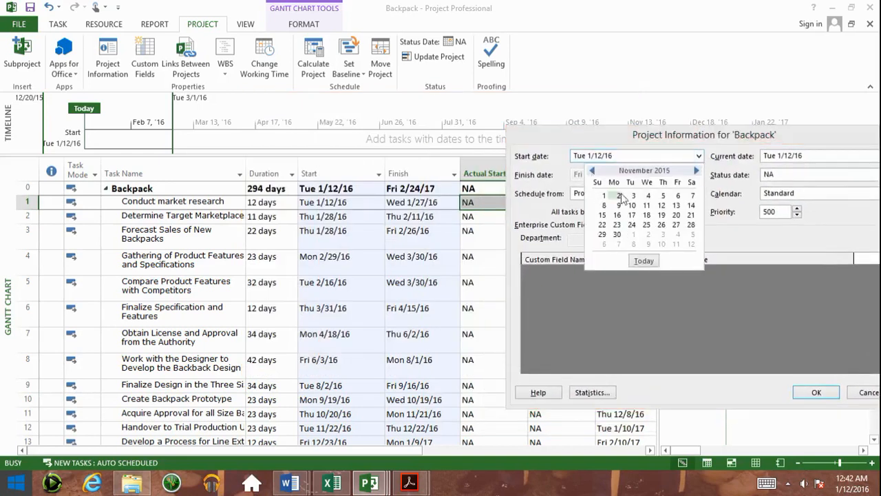
pyautogui.click(604, 196)
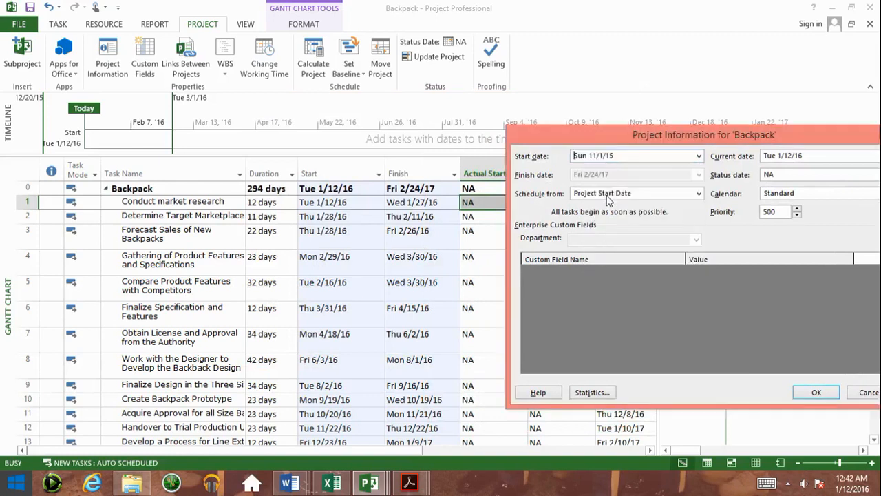
pyautogui.click(812, 393)
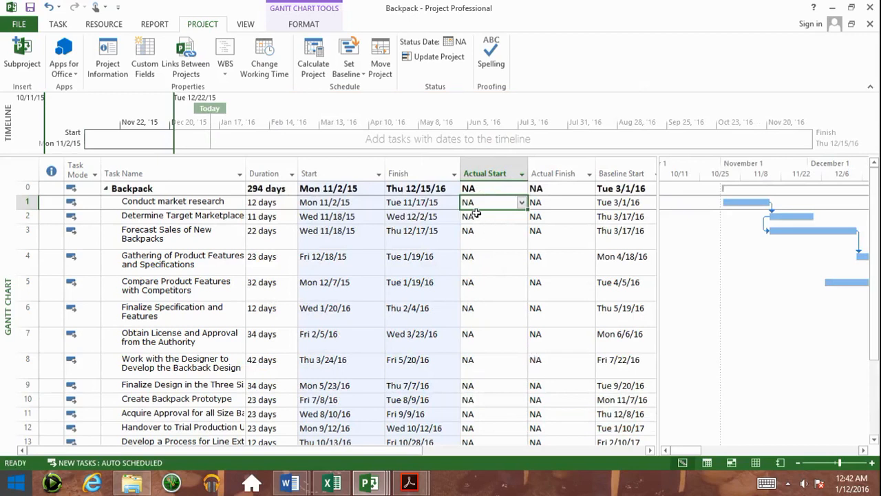
# Set the Actual Start of the Conduct market research task to Wed 11/4/15
pyautogui.click(521, 203)
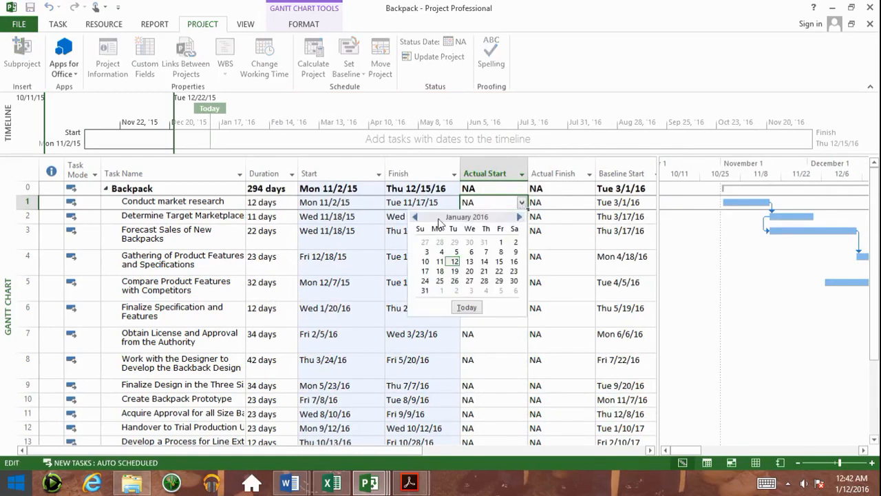
pyautogui.click(415, 217)
pyautogui.click(415, 217)
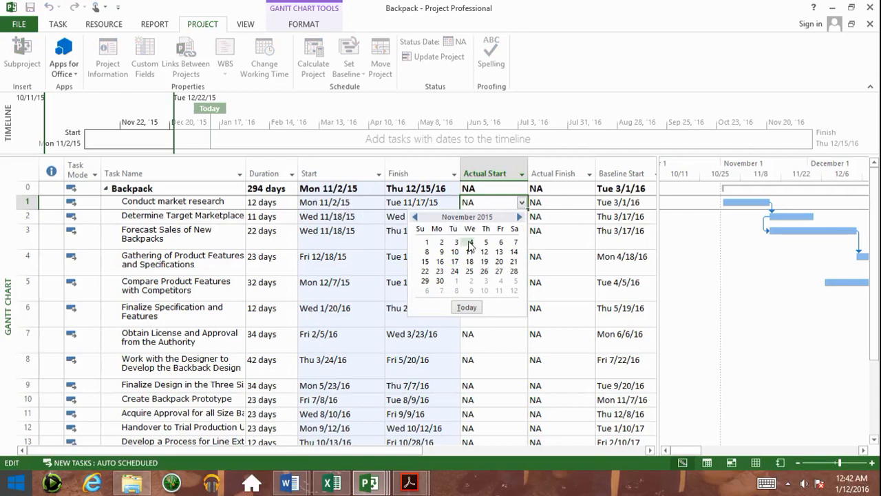
pyautogui.click(499, 203)
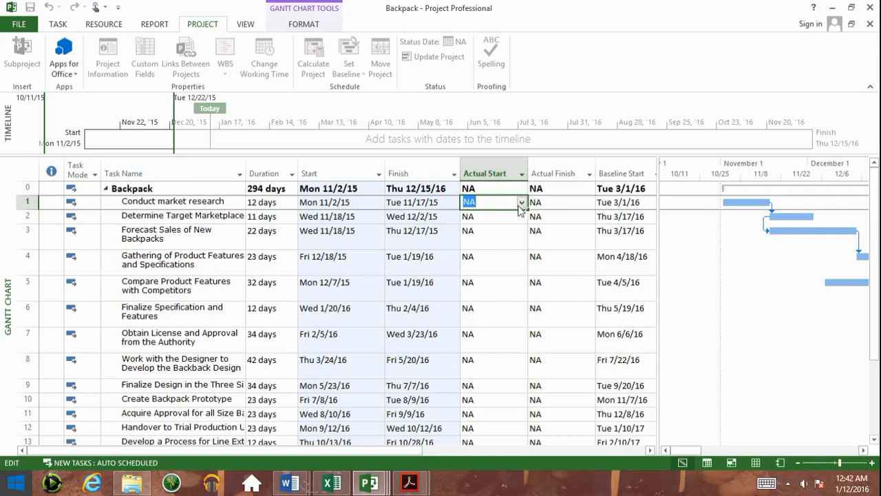
pyautogui.click(521, 204)
pyautogui.click(416, 218)
pyautogui.click(416, 217)
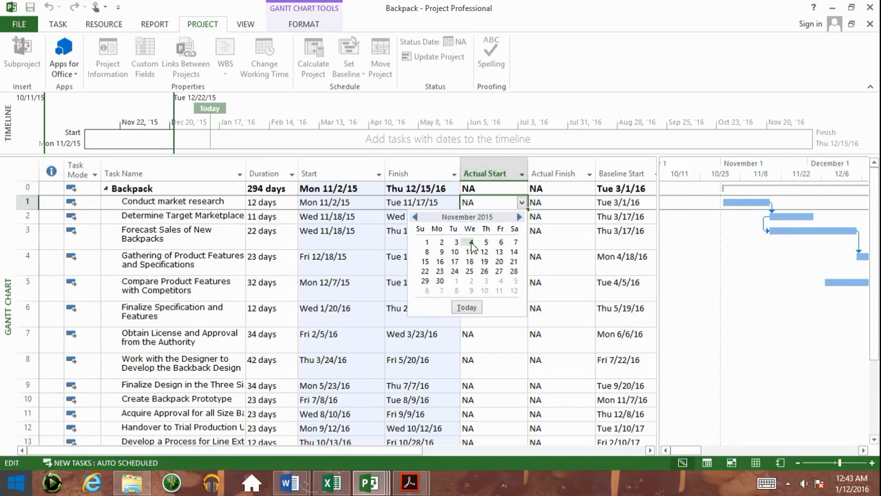
pyautogui.click(471, 242)
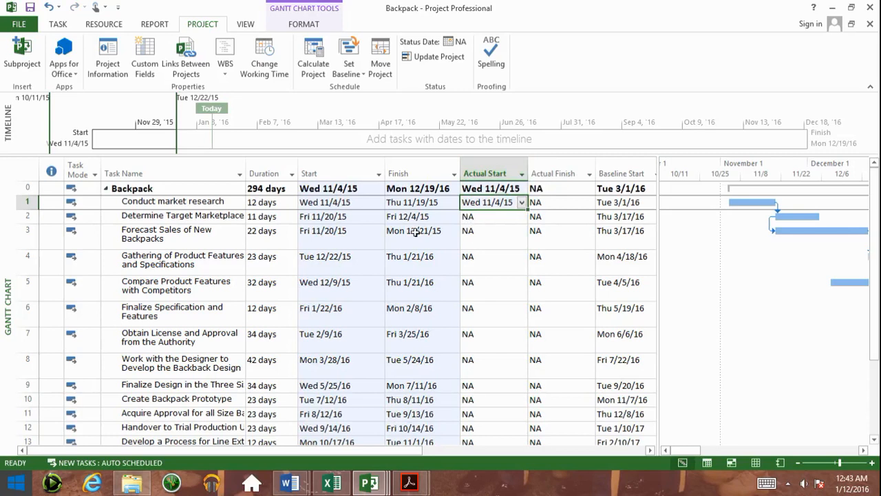
pyautogui.click(205, 198)
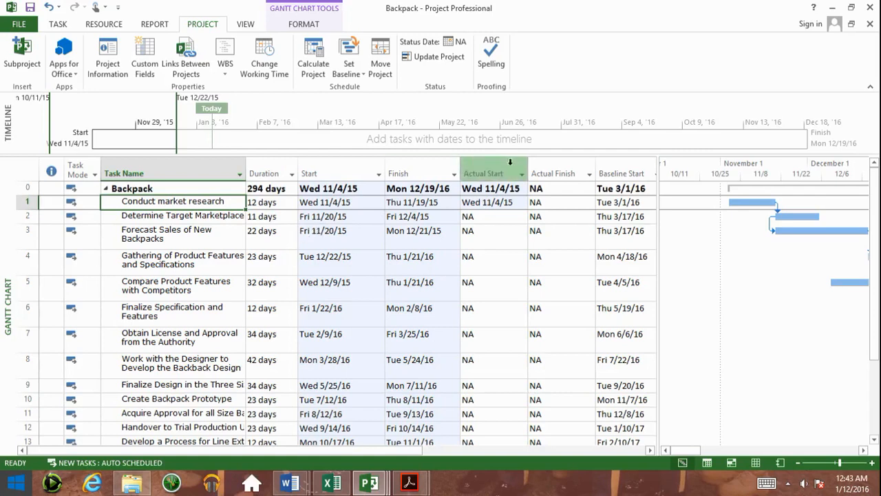
# Set the Actual Finish of the Conduct market research task to Tue 11/17/15
pyautogui.click(565, 202)
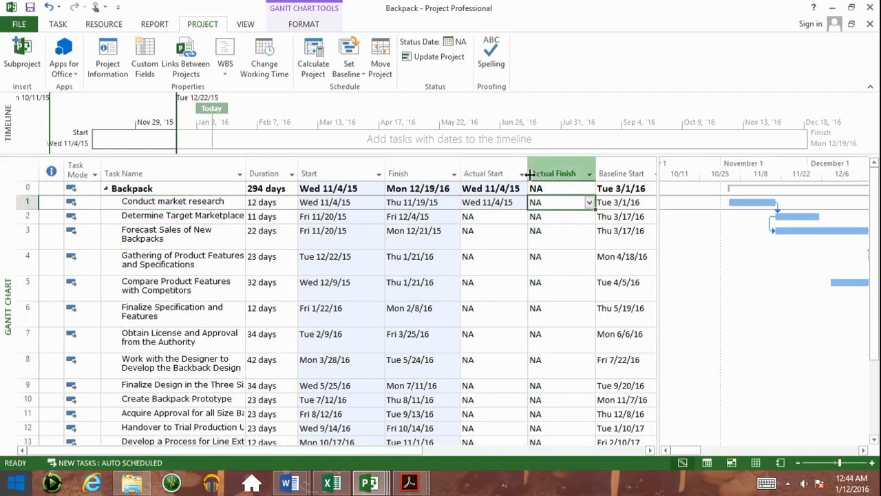
pyautogui.click(589, 203)
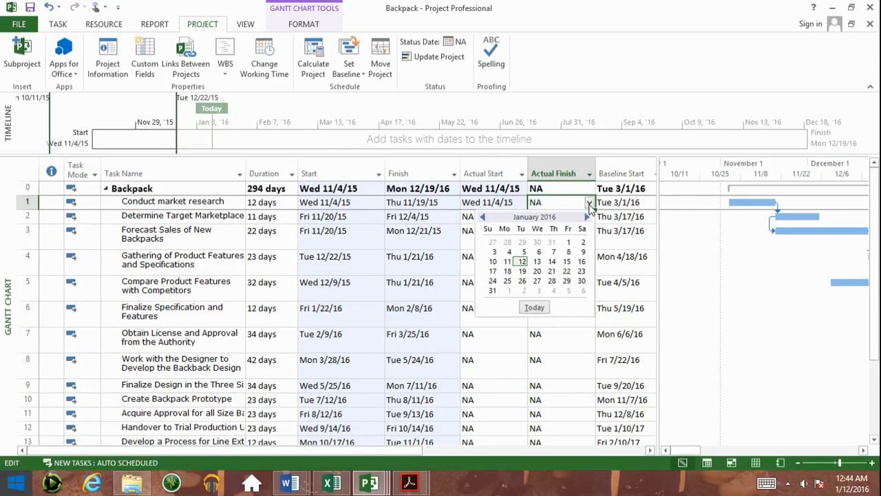
pyautogui.click(484, 217)
pyautogui.click(484, 218)
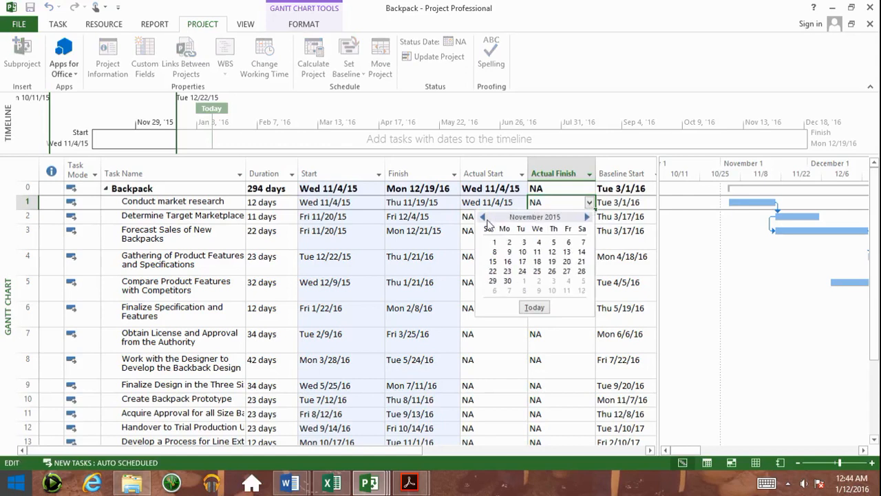
pyautogui.click(523, 261)
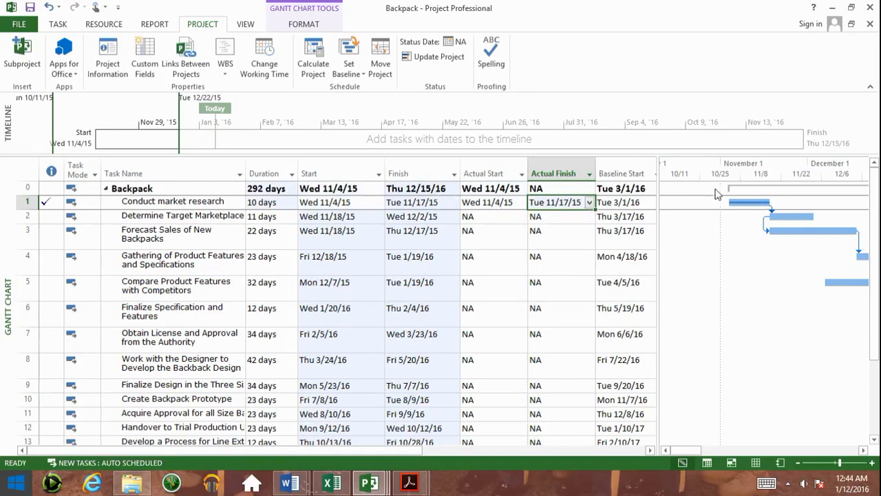
# Insert a % Complete column before the Actual Start column in the task table
pyautogui.moveTo(735, 199)
pyautogui.moveTo(370, 481)
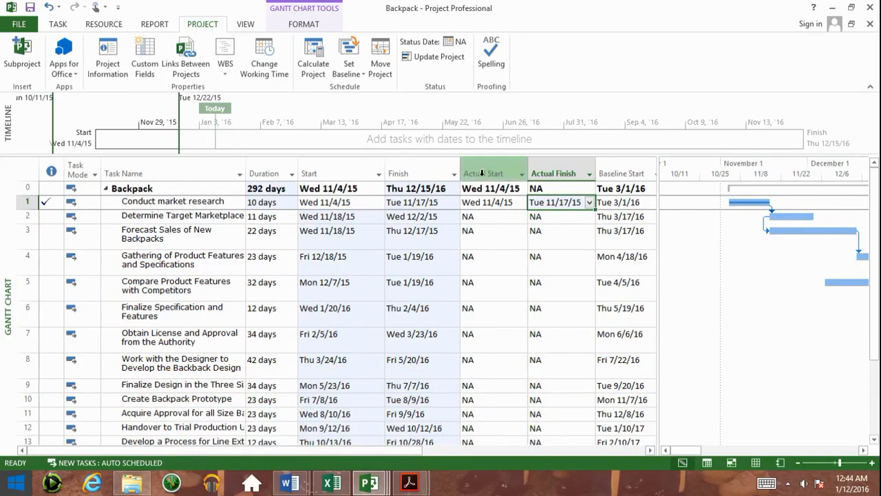
pyautogui.rightClick(481, 173)
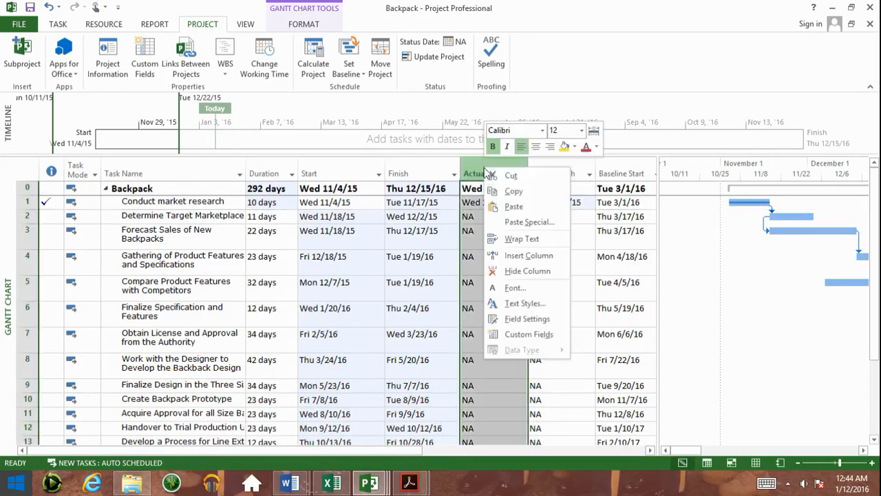
pyautogui.click(527, 255)
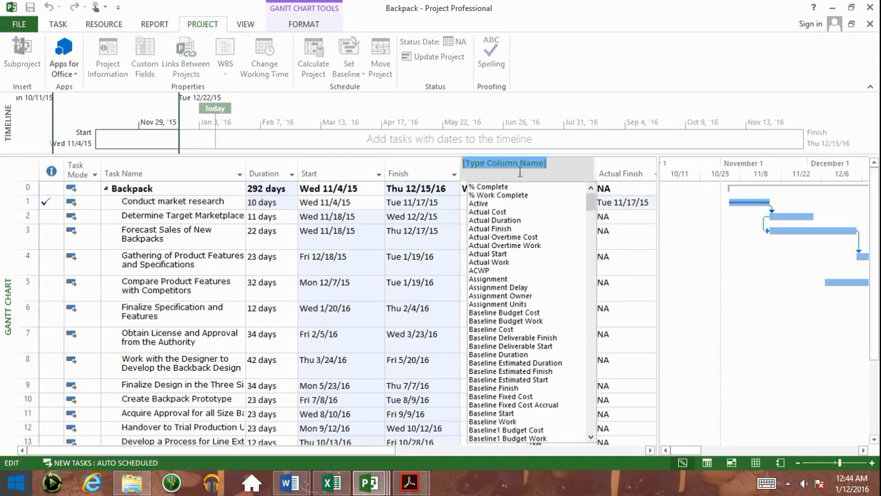
pyautogui.click(504, 186)
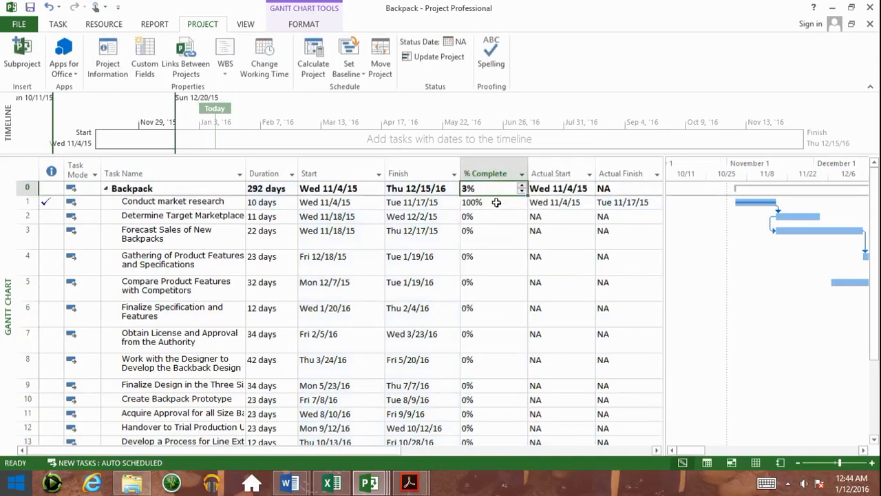
# Set the % Complete of the Determine Target Marketplace task to 75%
pyautogui.moveTo(44, 204)
pyautogui.click(494, 217)
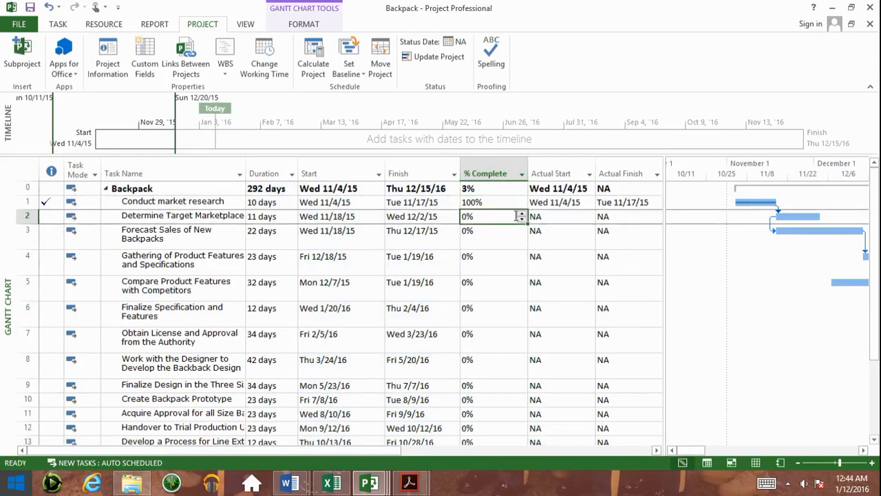
pyautogui.click(495, 215)
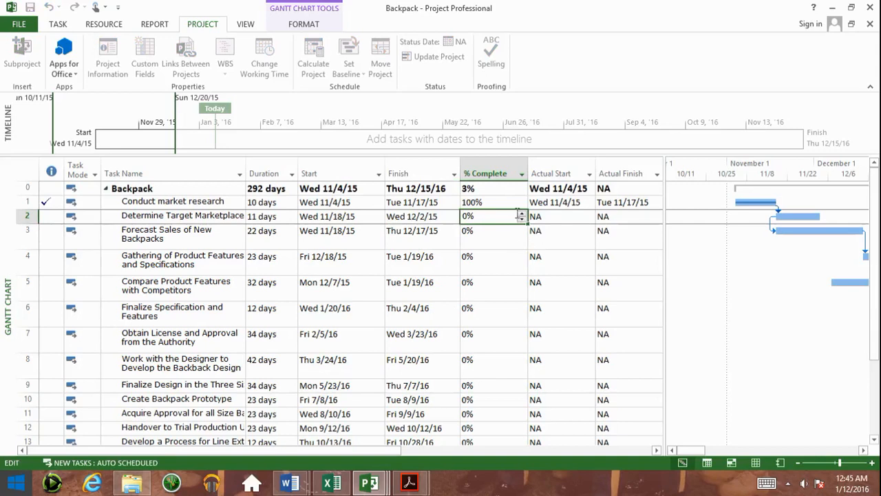
pyautogui.press('BackSpace')
pyautogui.press('BackSpace')
pyautogui.write('75')
pyautogui.press('Return')
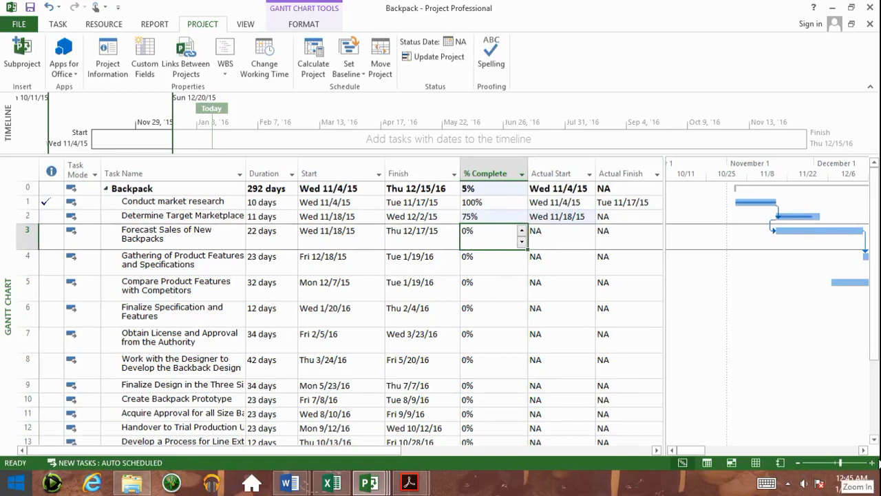
# Set the % Complete of the Forecast Sales of New Backpacks task to 25%
pyautogui.click(874, 462)
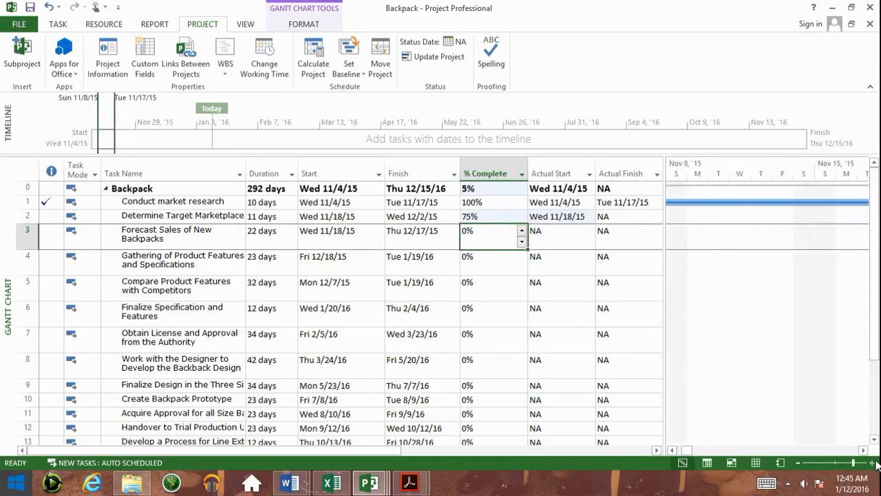
pyautogui.click(798, 462)
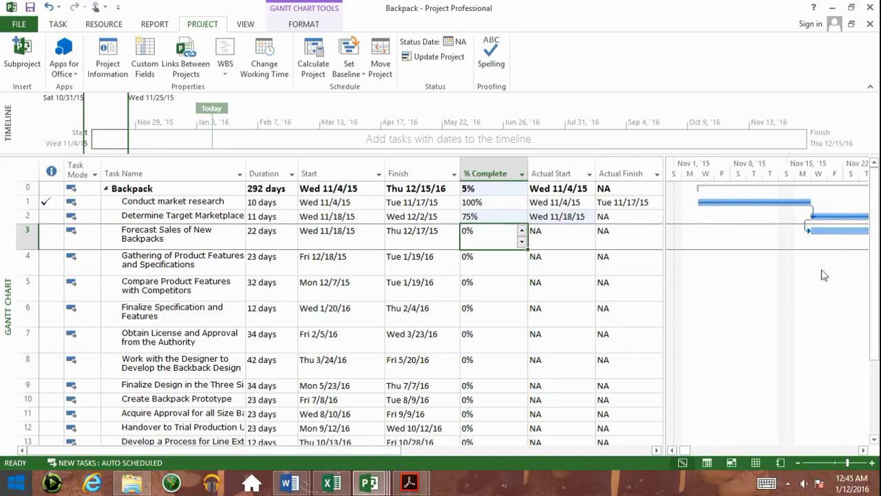
pyautogui.click(863, 450)
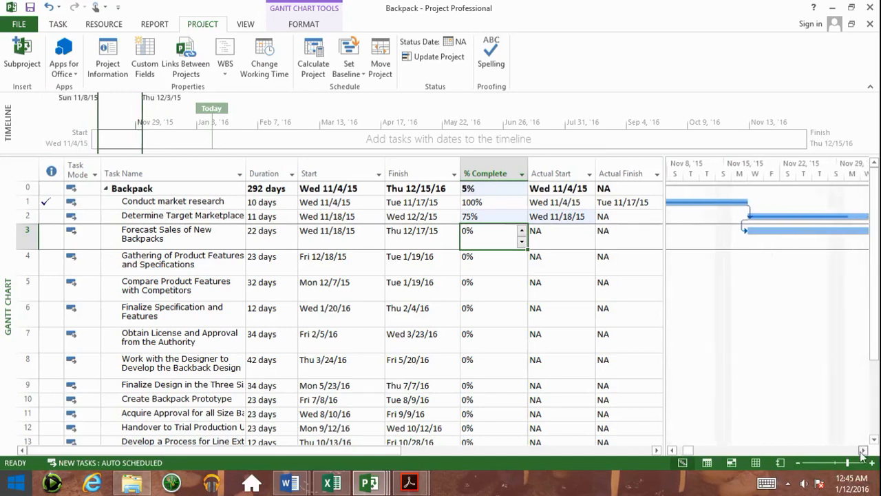
pyautogui.click(862, 451)
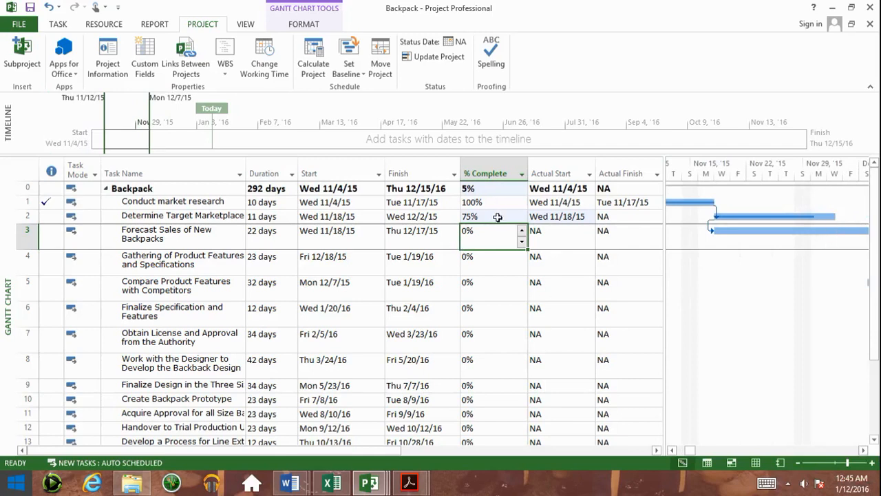
pyautogui.click(487, 270)
pyautogui.click(499, 229)
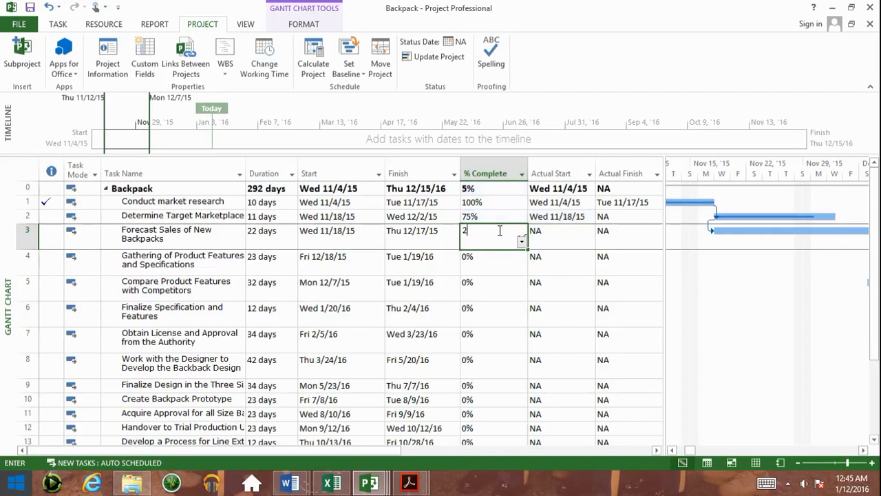
pyautogui.write('25')
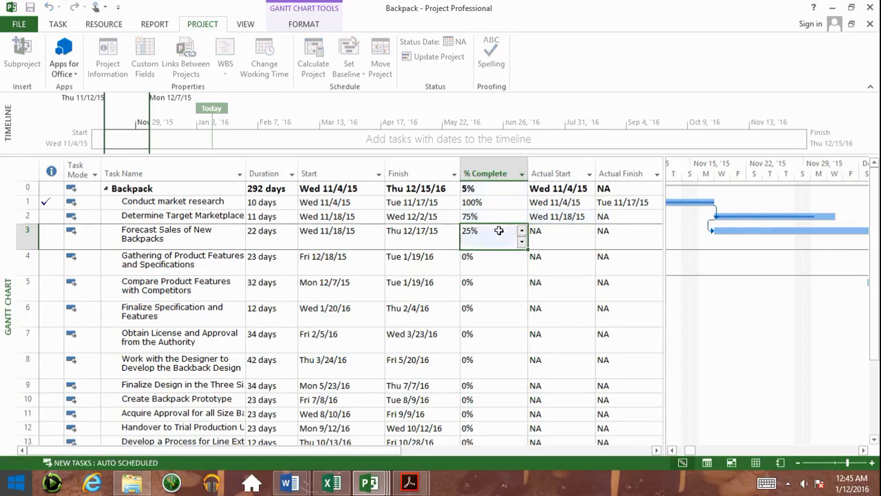
pyautogui.press('Return')
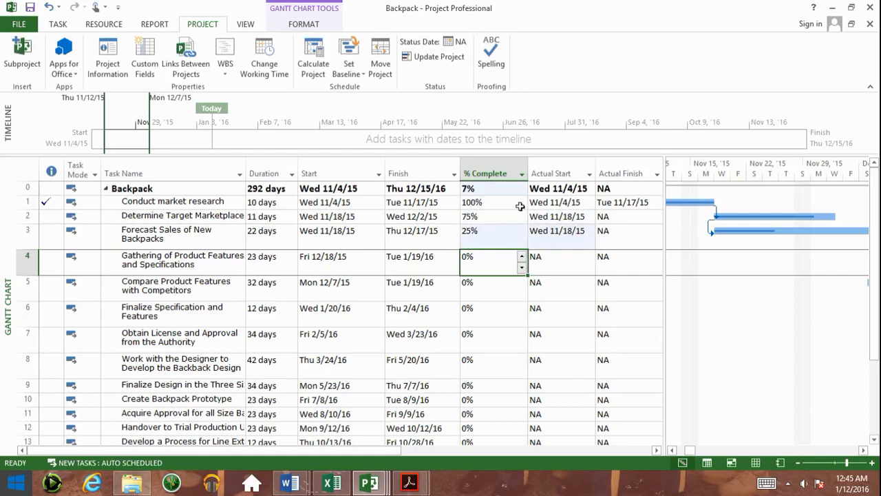
# Set the Actual Finish of the Determine Target Marketplace task to Tue 12/15/15
pyautogui.click(623, 215)
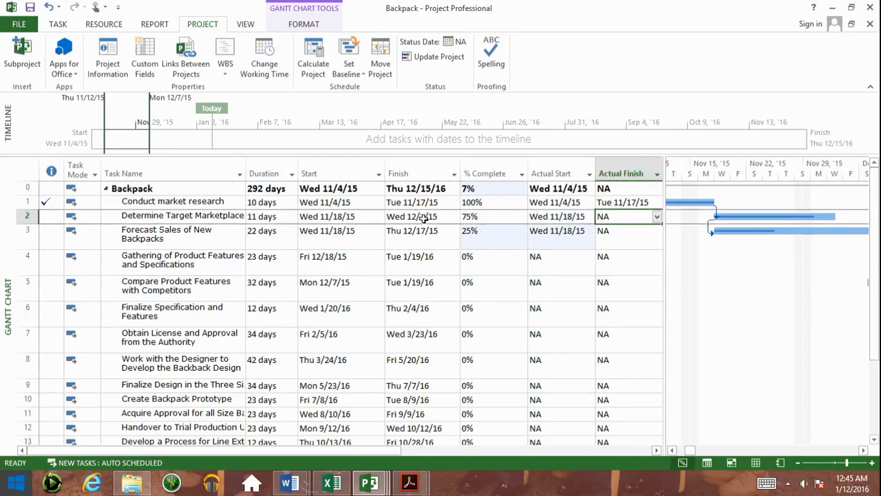
pyautogui.click(657, 216)
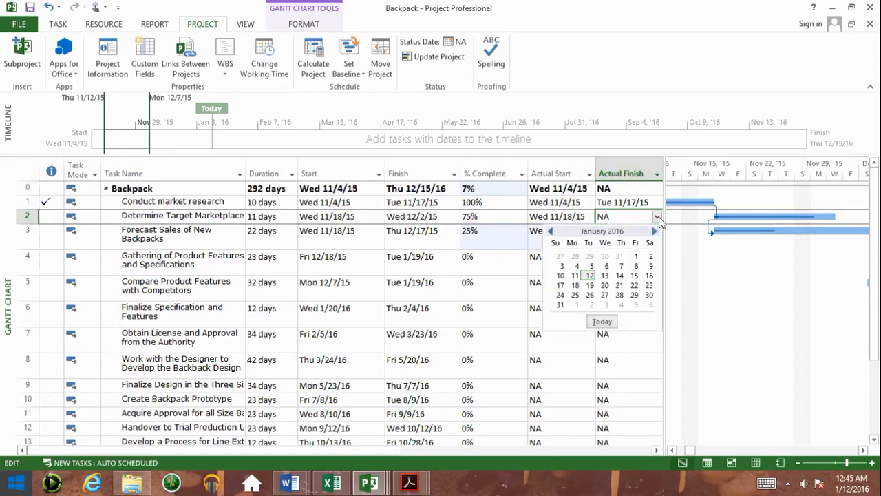
pyautogui.click(551, 232)
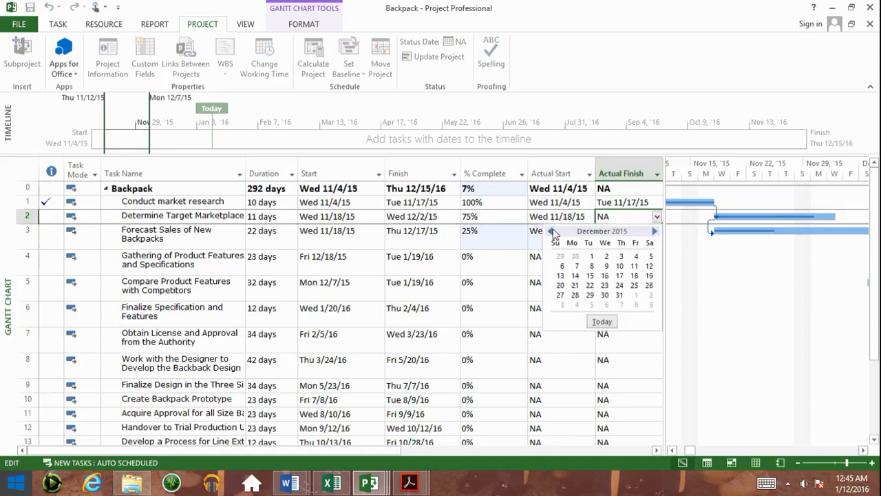
pyautogui.click(590, 276)
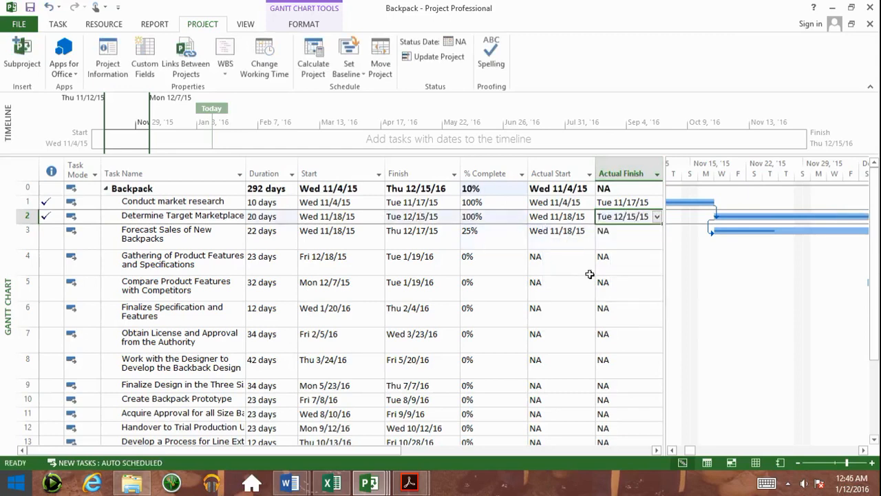
# Undo the last Actual Finish entry of the Determine Target Marketplace task
pyautogui.click(571, 236)
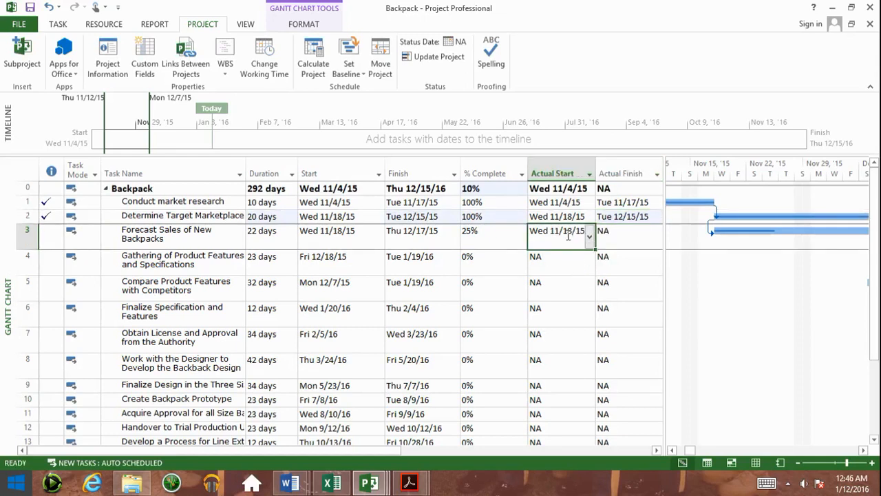
pyautogui.click(624, 216)
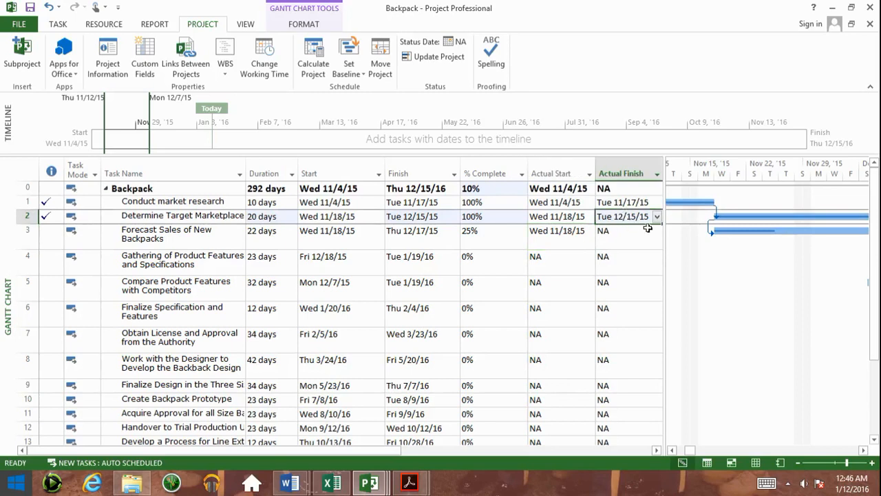
pyautogui.click(630, 242)
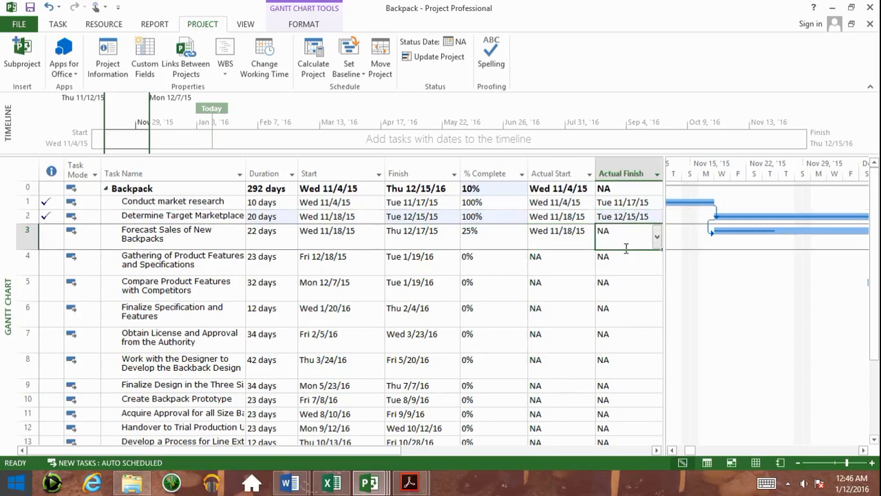
pyautogui.hotkey('ctrl', 'z')
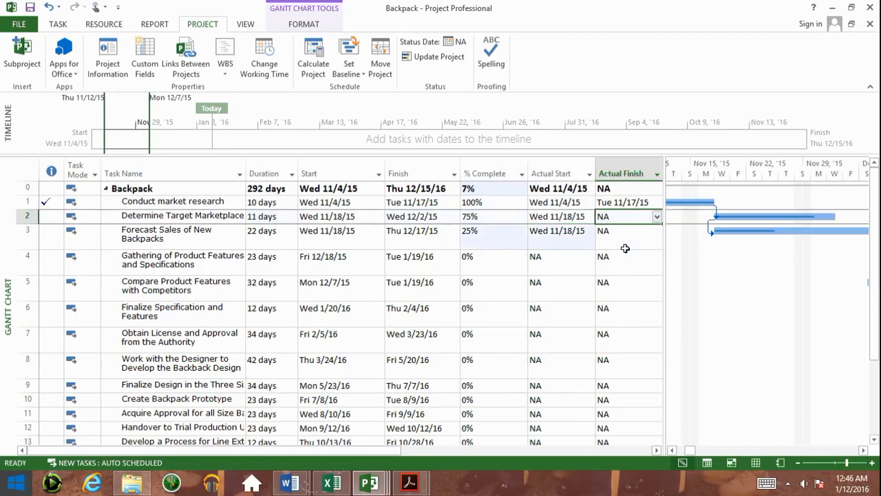
# Enter Tue 12/15/15 again as the Actual Finish of the Determine Target Marketplace task and check the project's Finish date
pyautogui.click(657, 218)
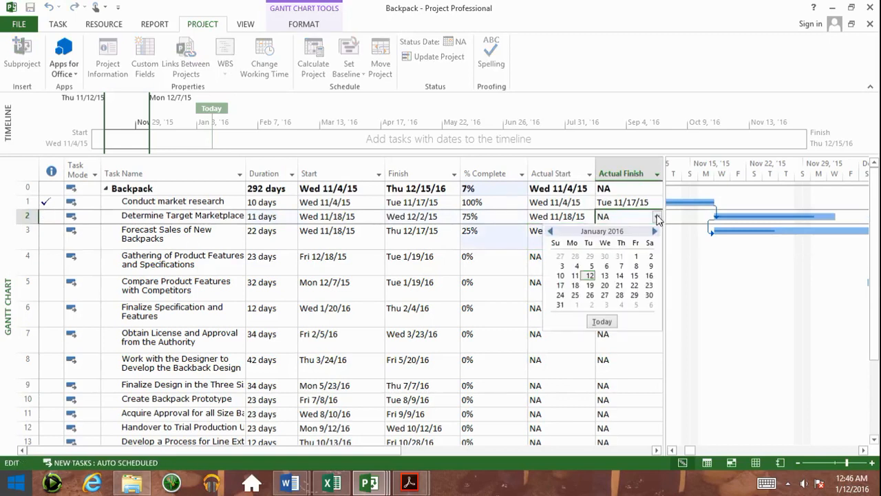
pyautogui.click(551, 231)
pyautogui.click(591, 275)
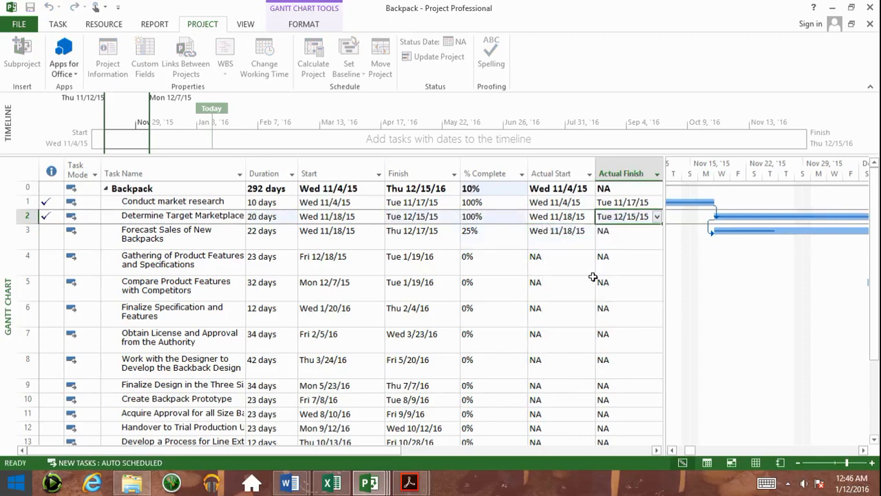
pyautogui.click(437, 188)
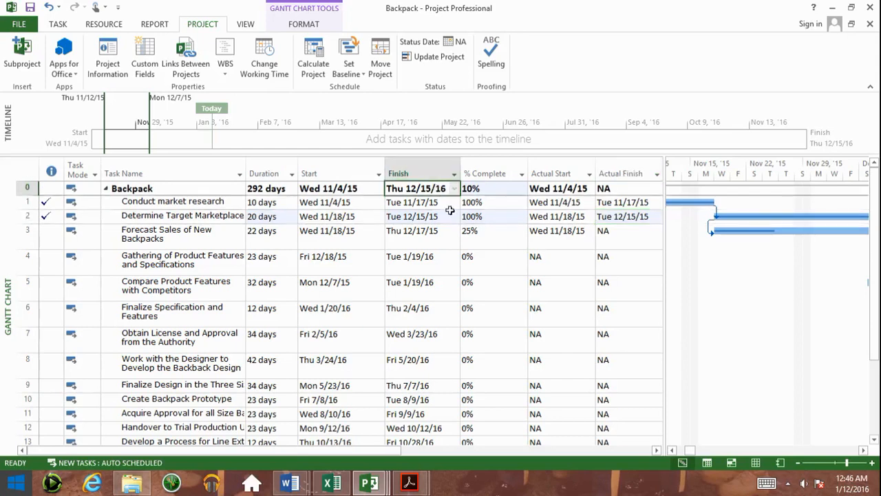
# Examine the Baseline Start and Baseline Finish dates of the Backpack project summary and compare them with its current schedule dates
pyautogui.click(863, 449)
pyautogui.moveTo(665, 318); pyautogui.dragTo(726, 302)
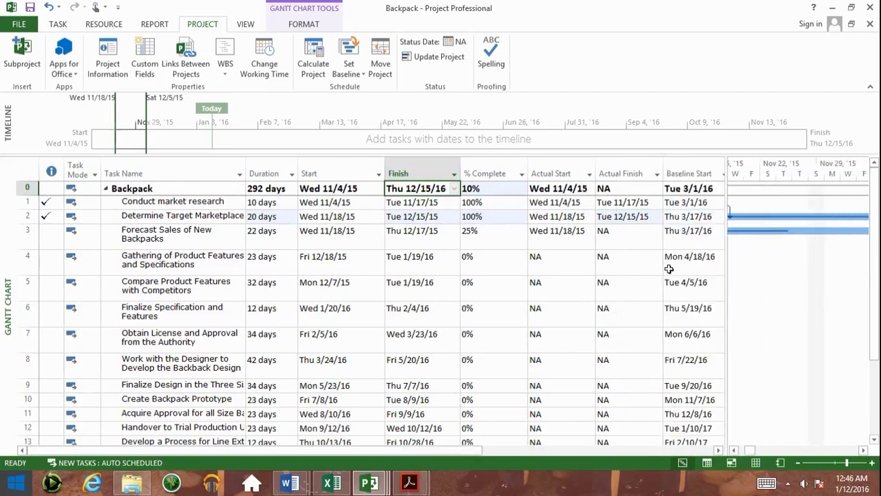
pyautogui.click(718, 449)
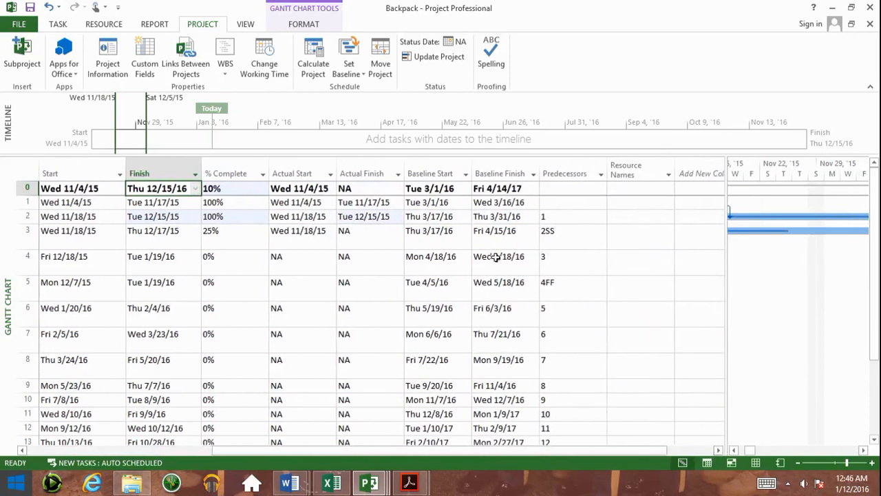
pyautogui.click(444, 188)
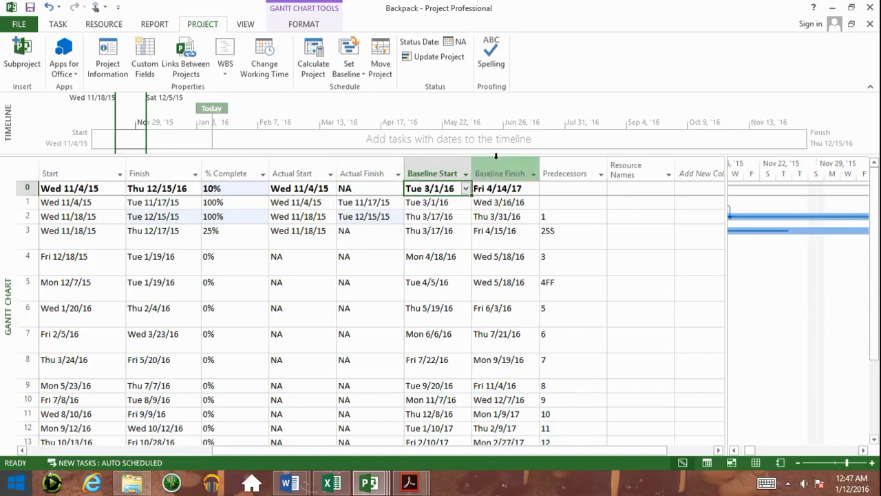
pyautogui.click(499, 188)
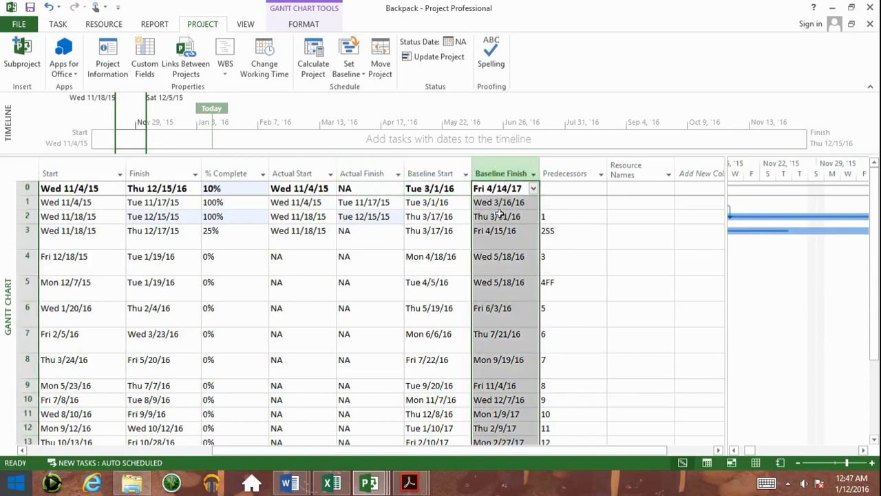
pyautogui.click(499, 202)
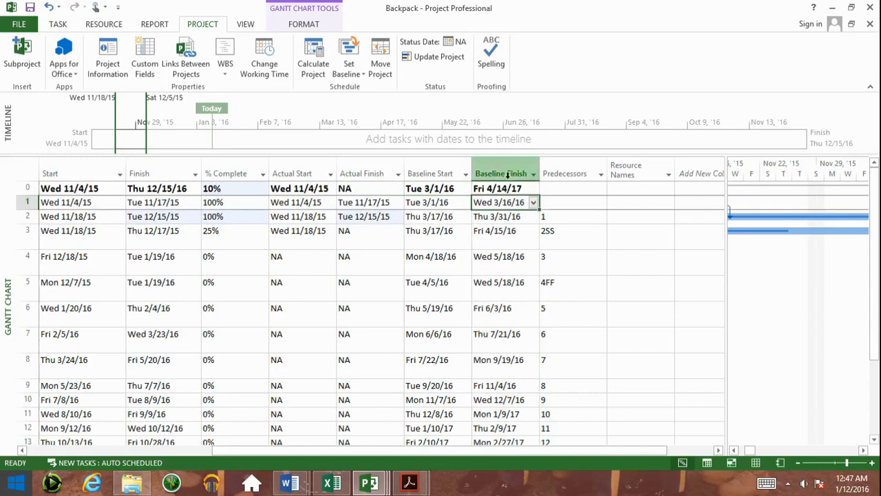
pyautogui.click(510, 187)
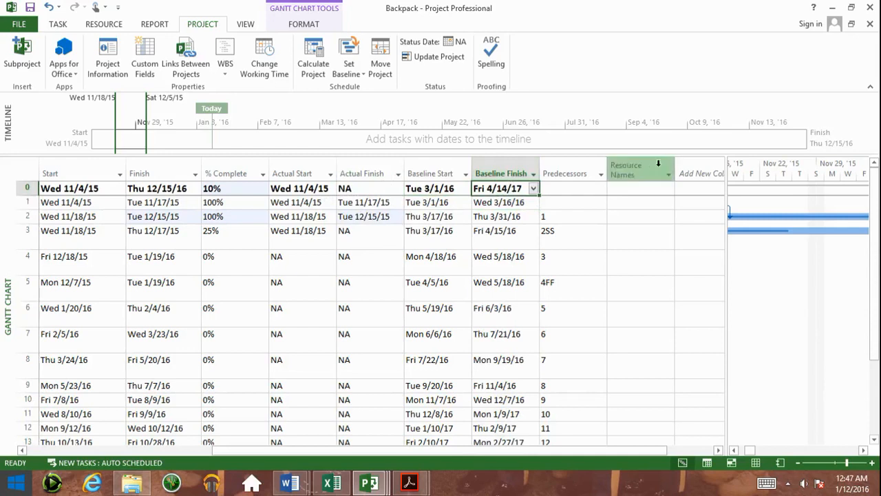
pyautogui.moveTo(728, 201); pyautogui.dragTo(652, 199)
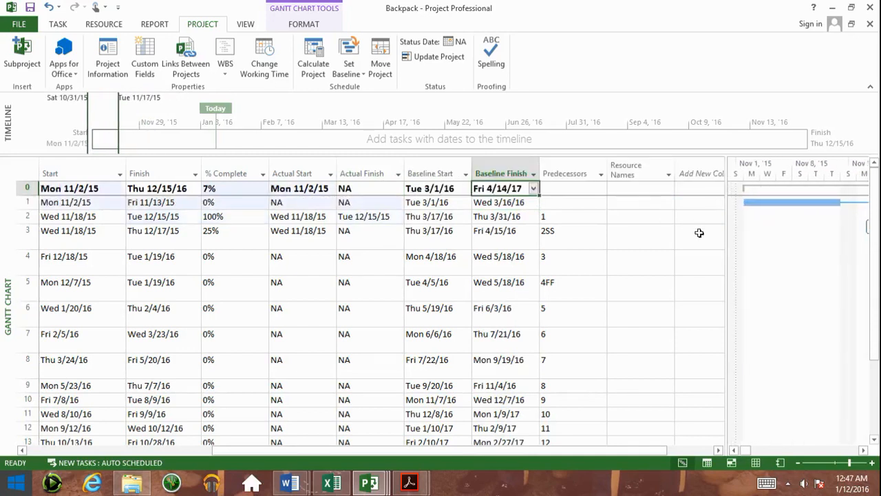
pyautogui.click(695, 241)
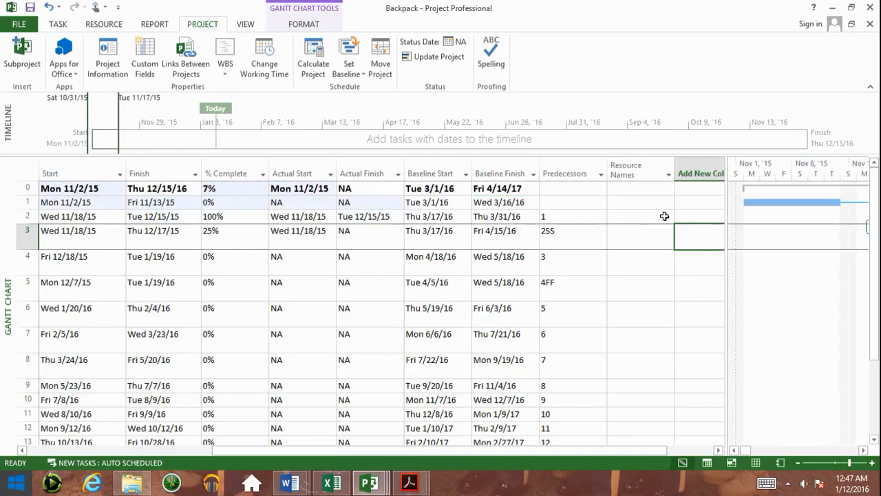
pyautogui.hotkey('ctrl', 'z')
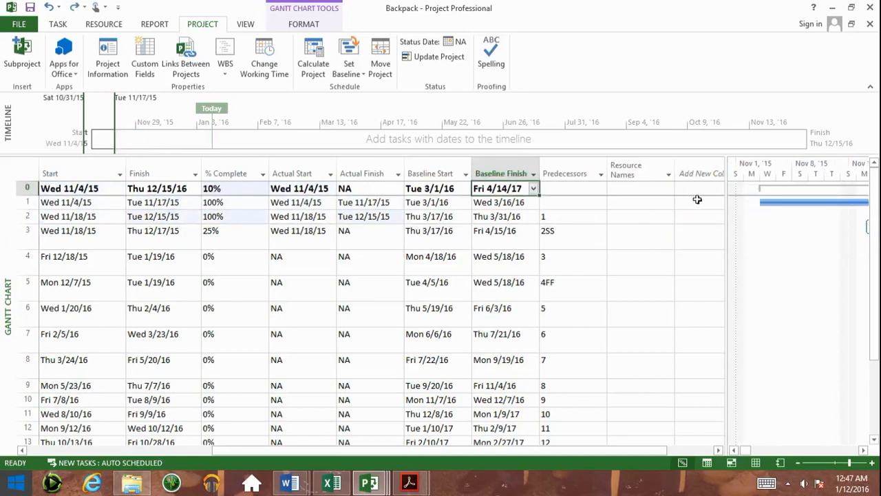
# Widen the Gantt chart area until the table ends at the Predecessors column and examine the bars of the first three tasks
pyautogui.moveTo(726, 230); pyautogui.dragTo(676, 247)
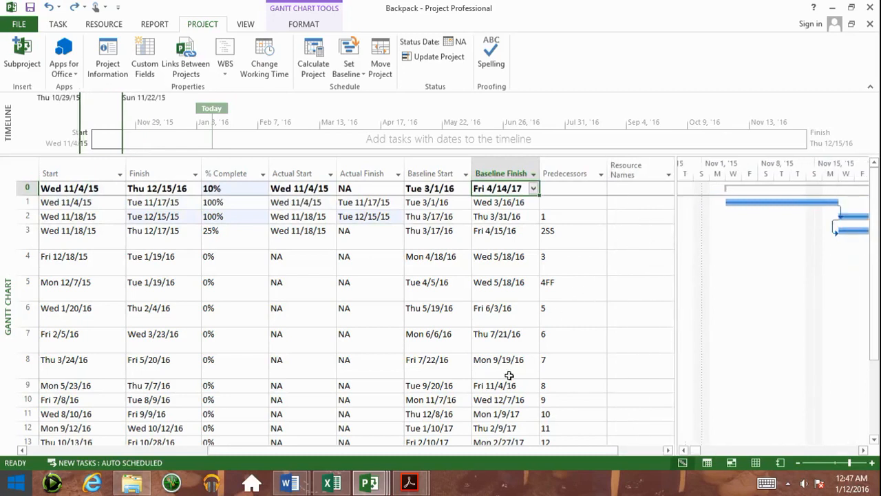
pyautogui.moveTo(676, 220); pyautogui.dragTo(608, 220)
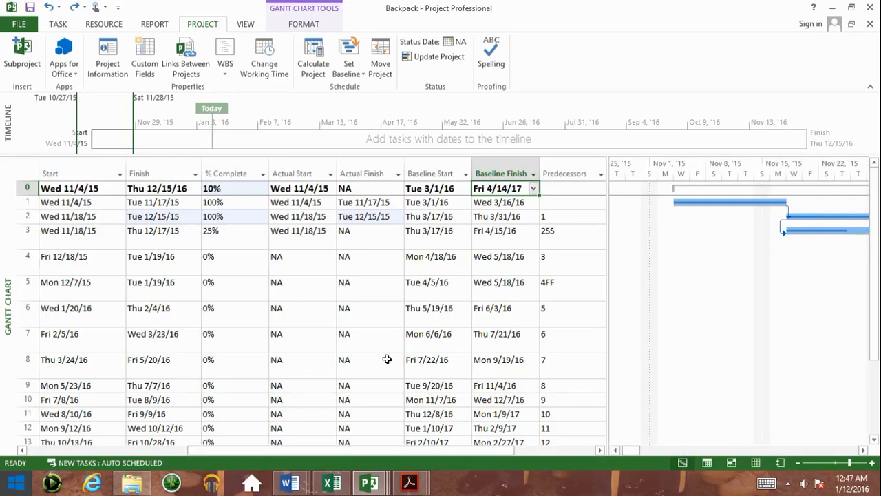
pyautogui.click(863, 450)
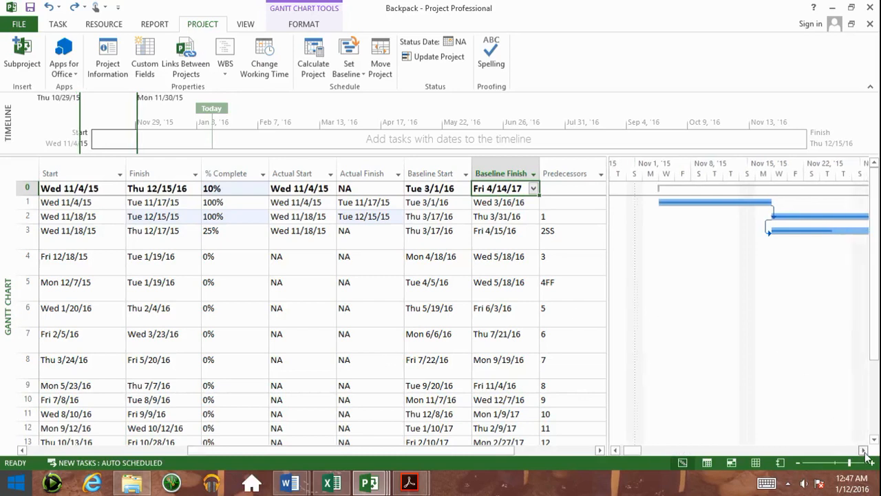
pyautogui.click(863, 450)
pyautogui.click(863, 450)
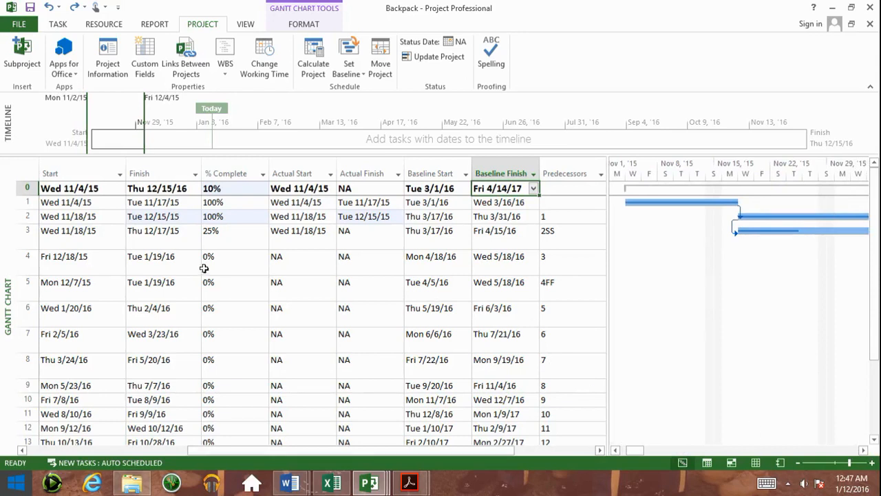
# Save the schedule as a PDF file named Backpack in the Templates folder, publishing the full date range with the ISO 19005-1 compliant (PDF/A) option
pyautogui.click(18, 28)
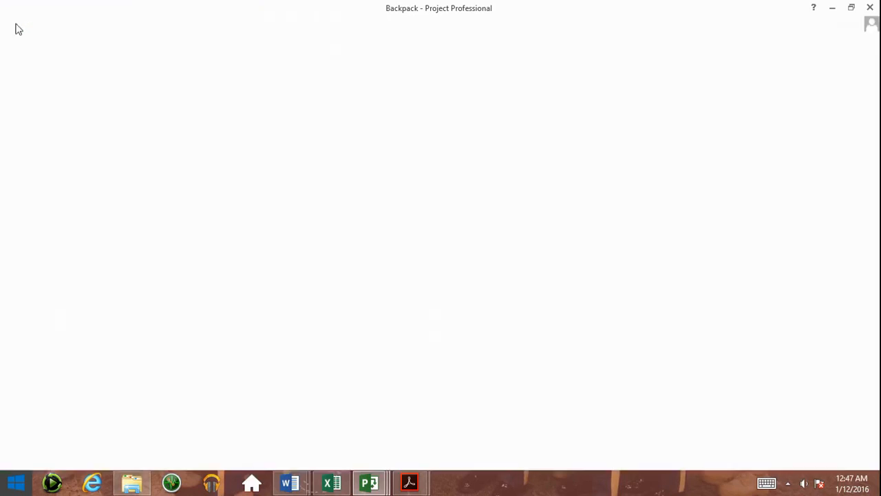
pyautogui.click(29, 149)
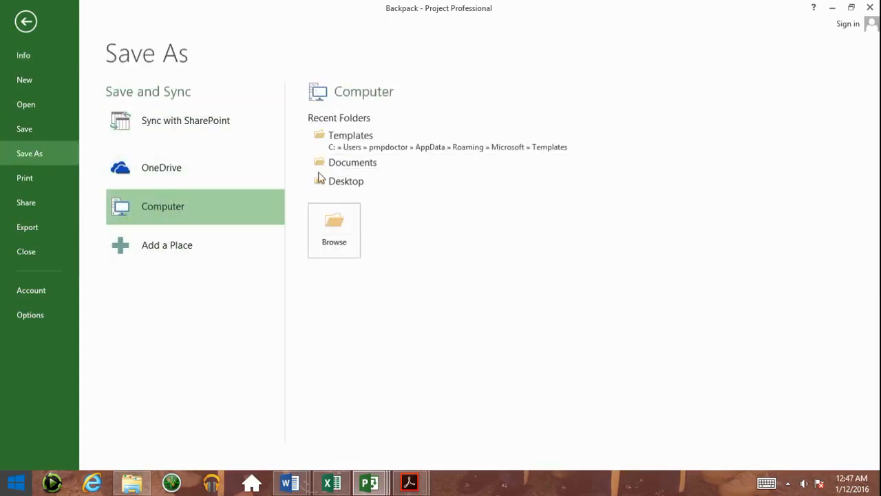
pyautogui.click(369, 135)
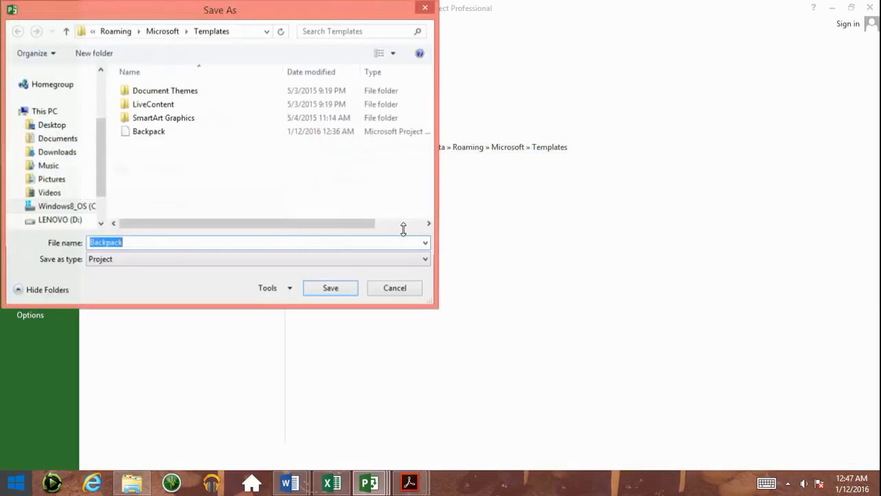
pyautogui.click(233, 260)
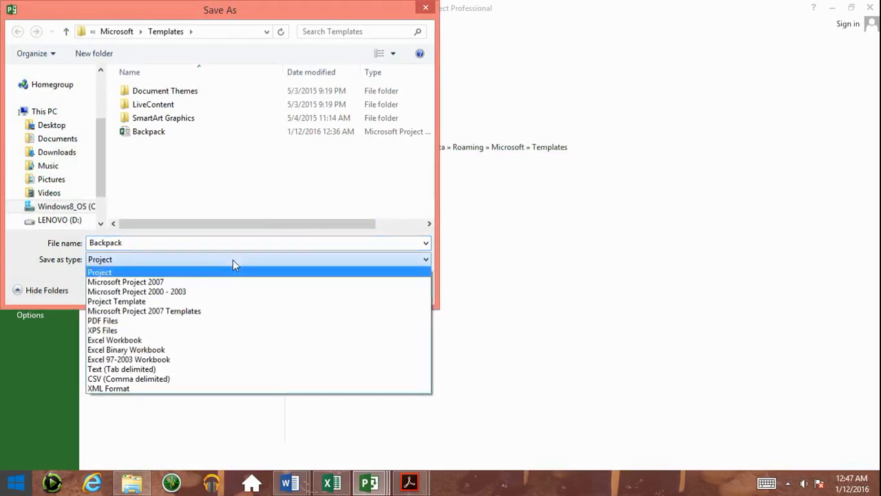
pyautogui.click(211, 318)
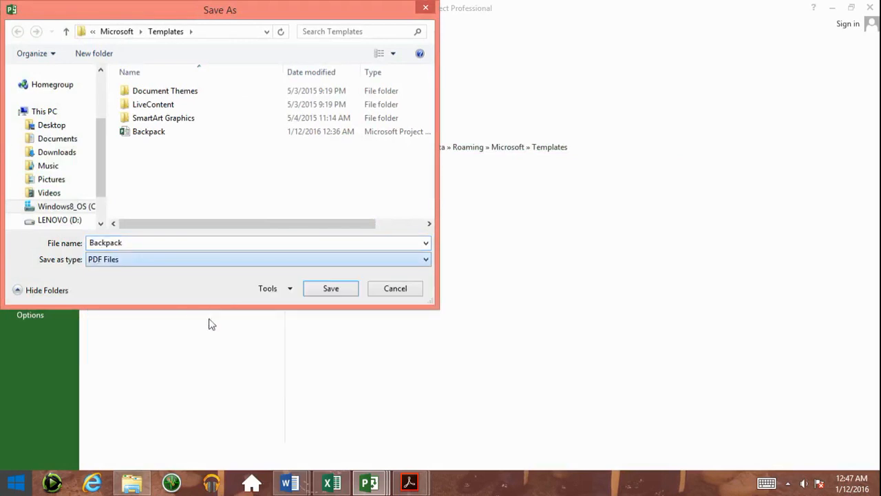
pyautogui.click(330, 290)
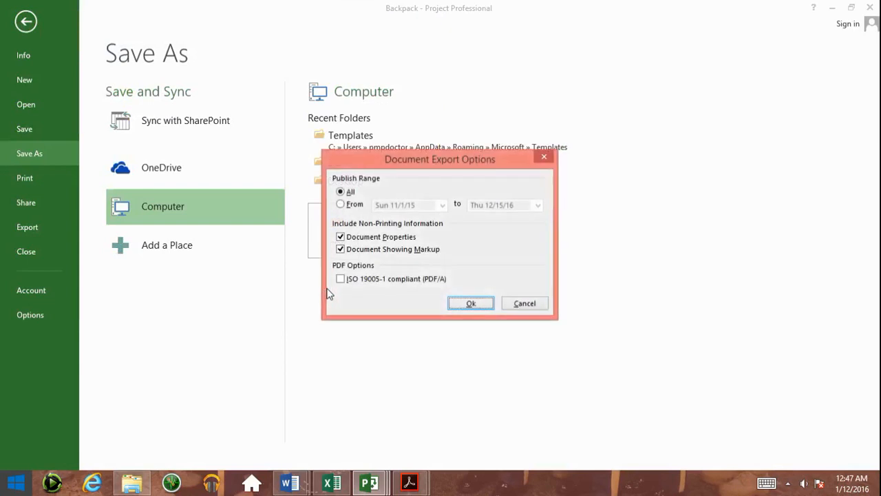
pyautogui.click(440, 280)
pyautogui.click(470, 303)
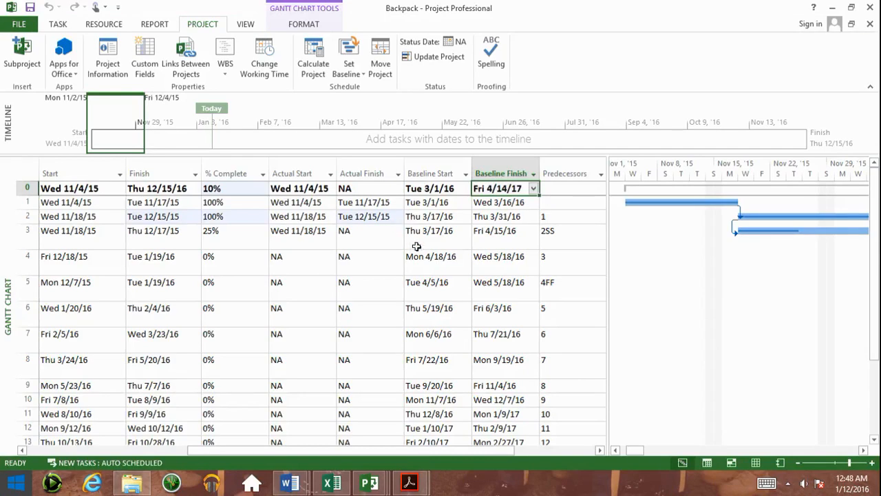
# Check the open PDF documents and review the baseline finish, actual start and scheduled start of the Forecast Sales of New Backpacks task
pyautogui.click(409, 481)
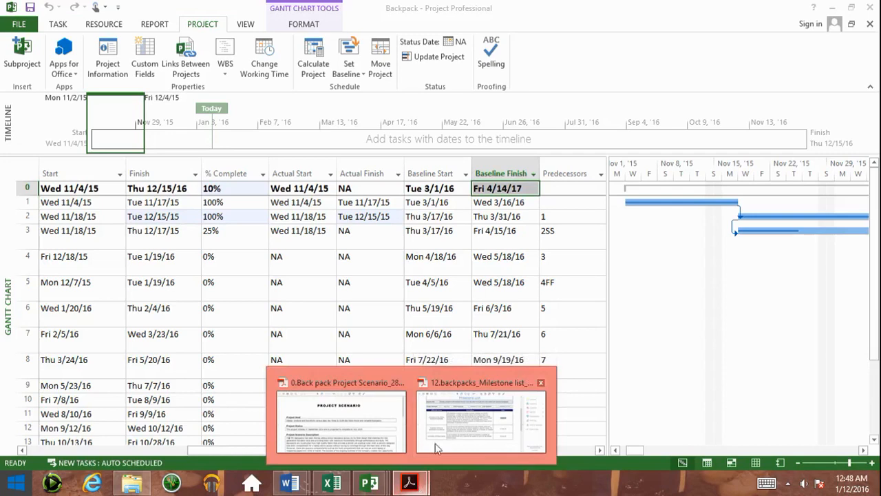
pyautogui.click(520, 242)
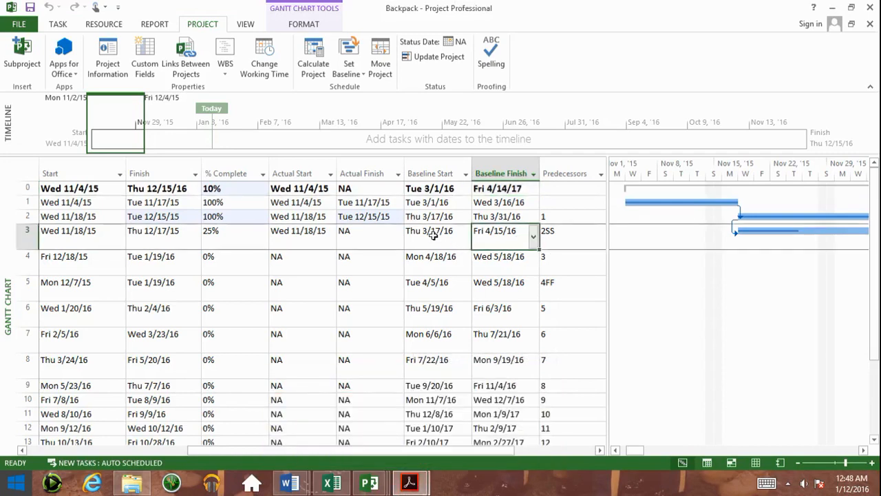
pyautogui.click(315, 235)
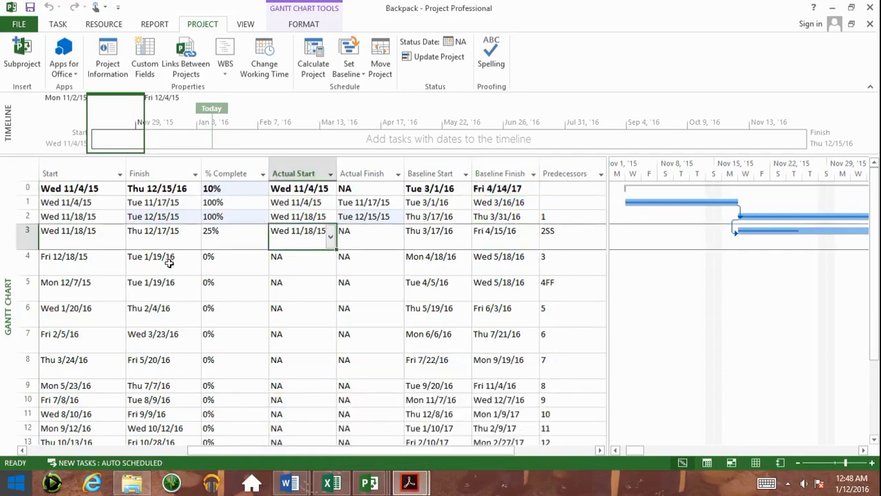
pyautogui.click(69, 238)
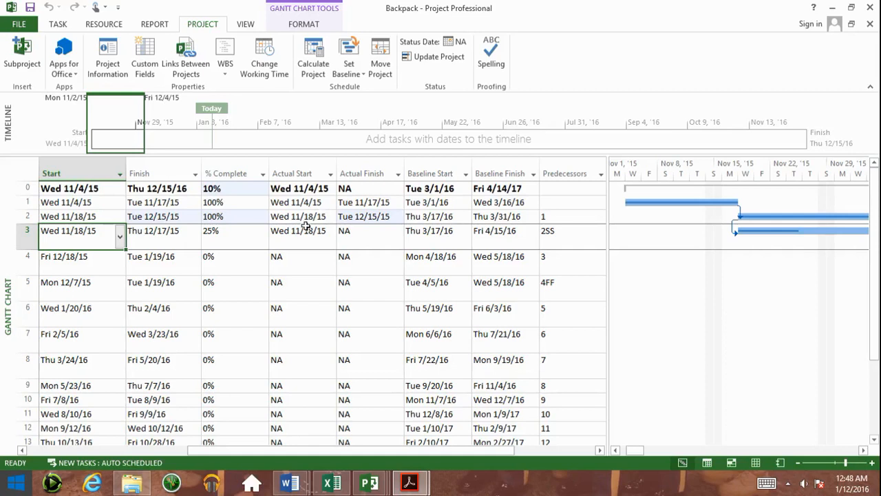
pyautogui.click(152, 262)
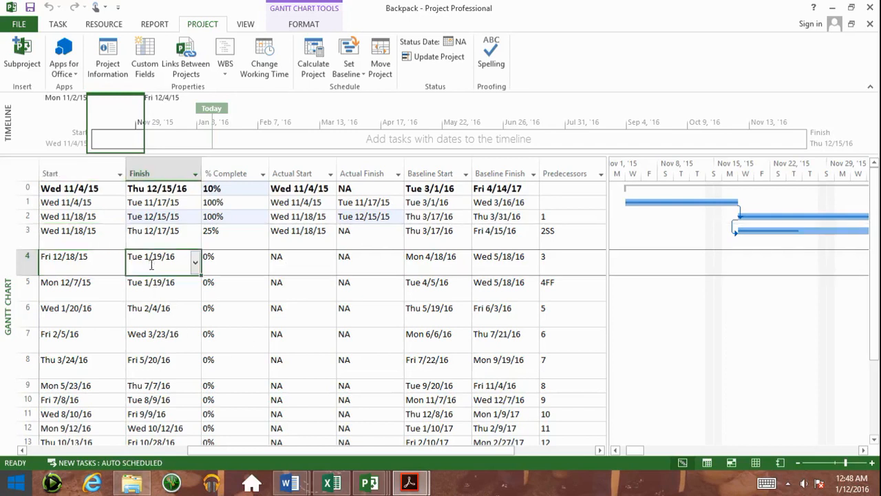
# Widen the Task Name column to fit the longer task names and extend the table area to reach the Baseline Start column
pyautogui.press('Home')
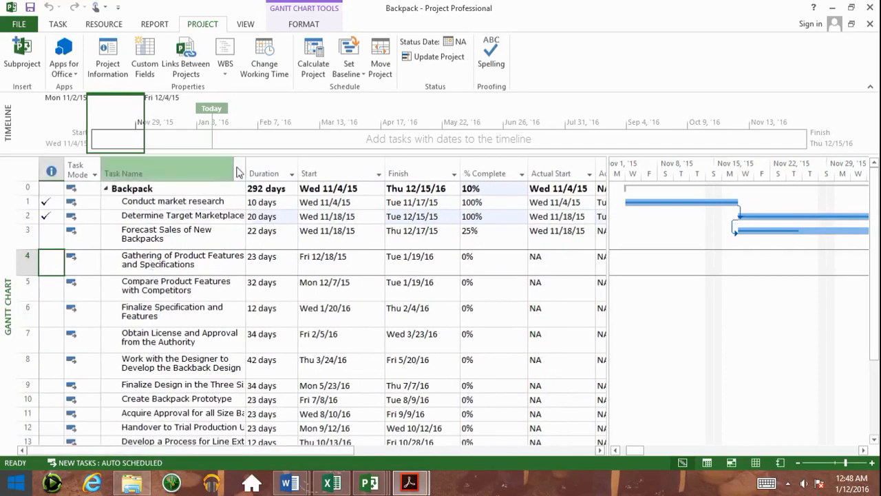
pyautogui.moveTo(244, 163); pyautogui.dragTo(307, 171)
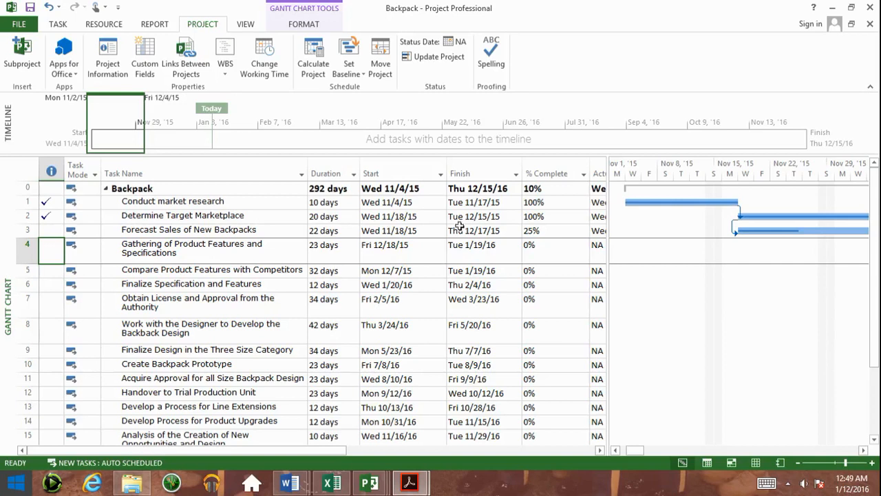
pyautogui.moveTo(609, 199); pyautogui.dragTo(768, 170)
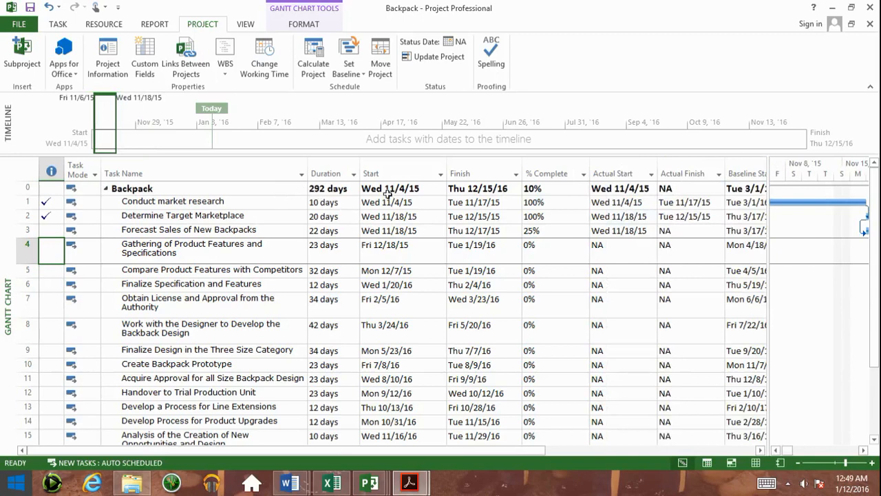
# Move the Resource Names column between the % Complete and Actual Start columns
pyautogui.click(760, 450)
pyautogui.moveTo(760, 449); pyautogui.dragTo(760, 450)
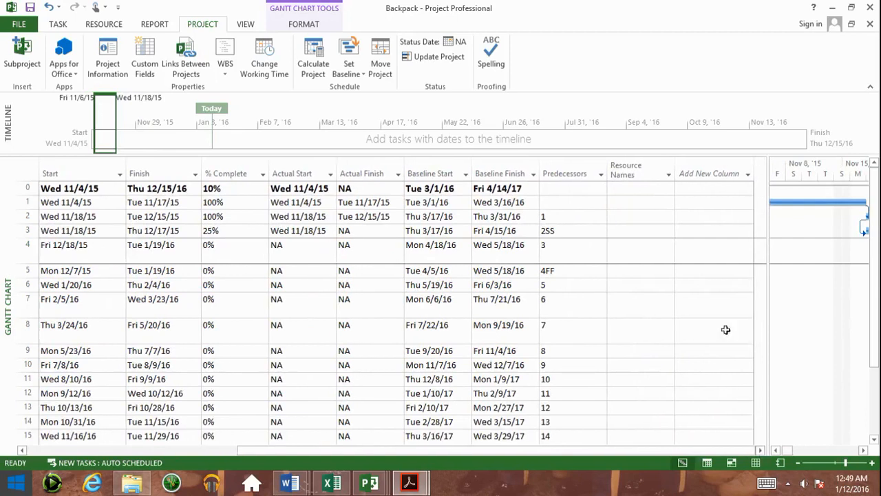
pyautogui.click(662, 190)
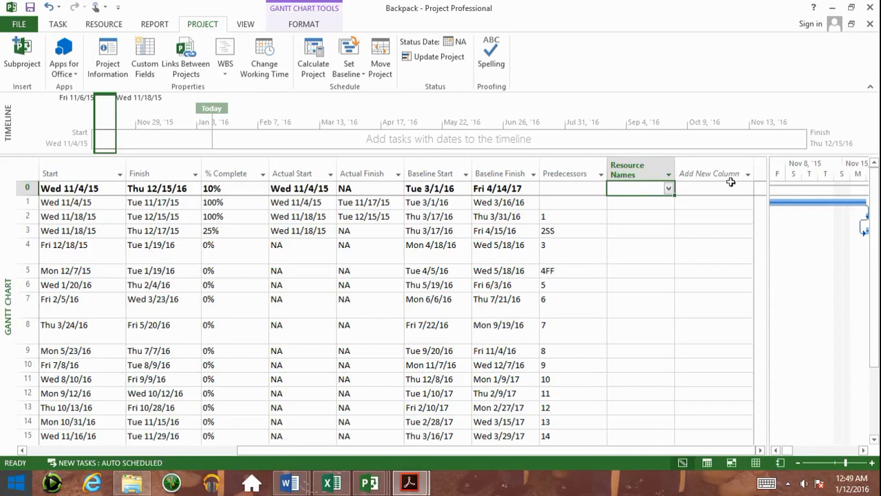
pyautogui.click(638, 170)
pyautogui.moveTo(639, 172); pyautogui.dragTo(279, 177)
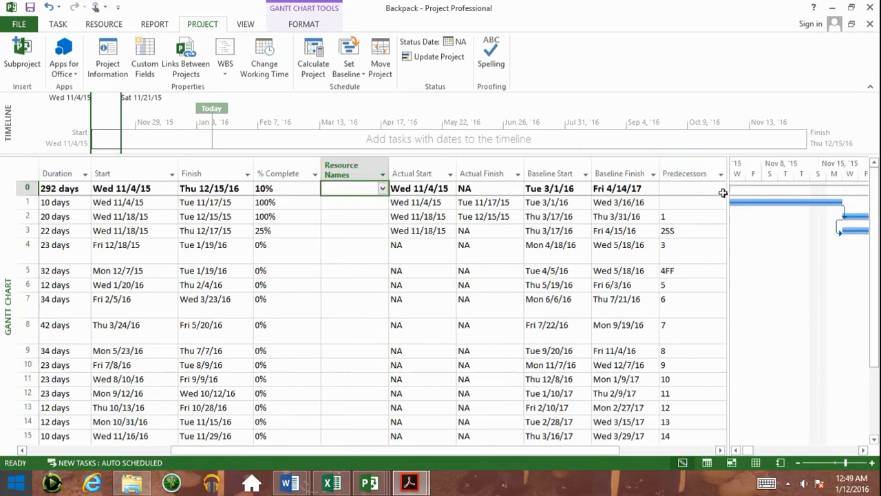
# Narrow the table to end just after Resource Names and assign two people by first name, separated by a comma, to the Conduct market research task
pyautogui.moveTo(730, 192); pyautogui.dragTo(396, 234)
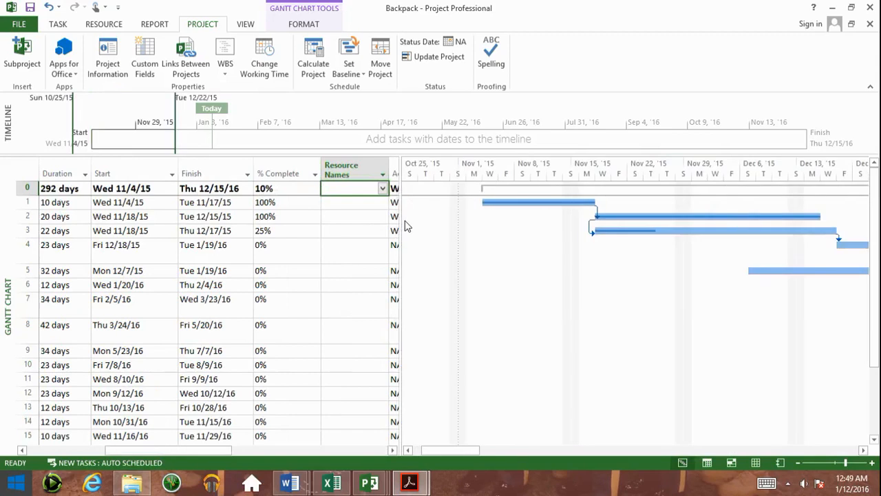
pyautogui.click(366, 200)
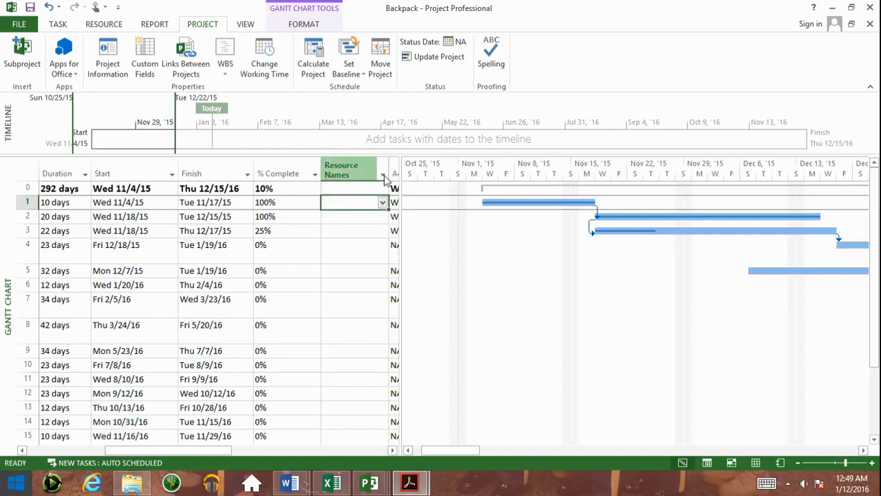
pyautogui.write('Mary')
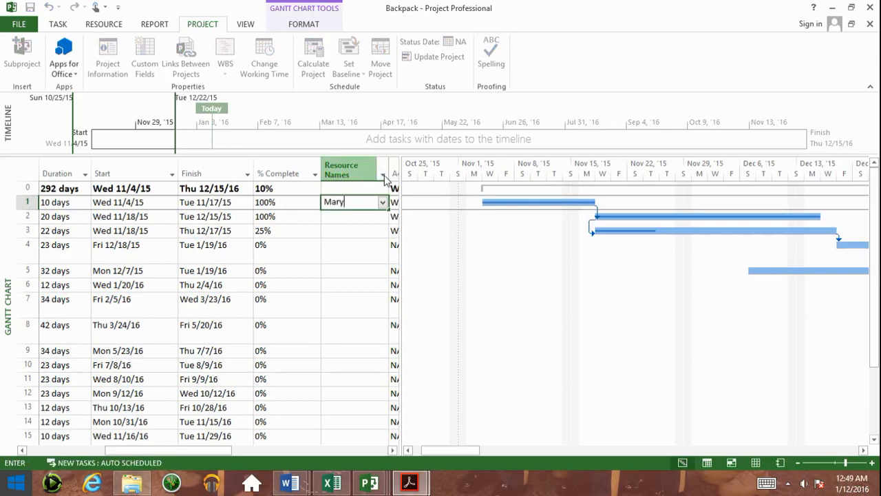
pyautogui.write(', Frank')
pyautogui.click(362, 217)
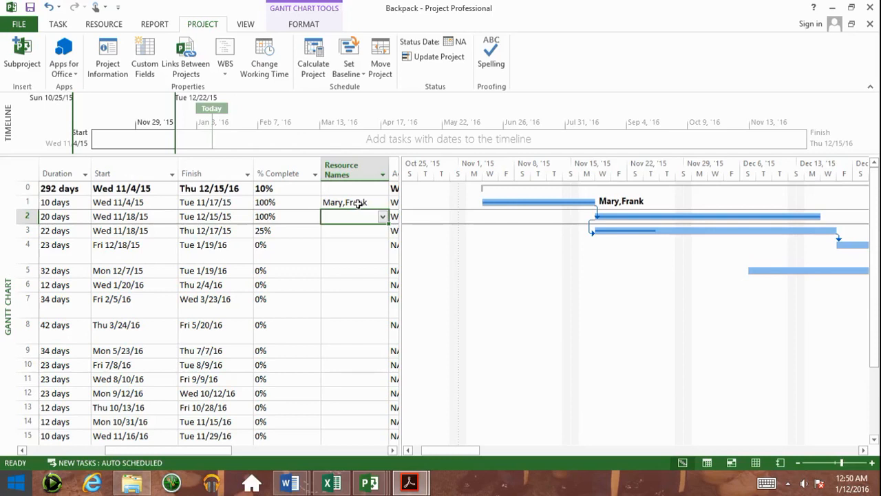
# Assign three people by first name, separated by commas, to the Forecast Sales of New Backpacks task
pyautogui.click(358, 203)
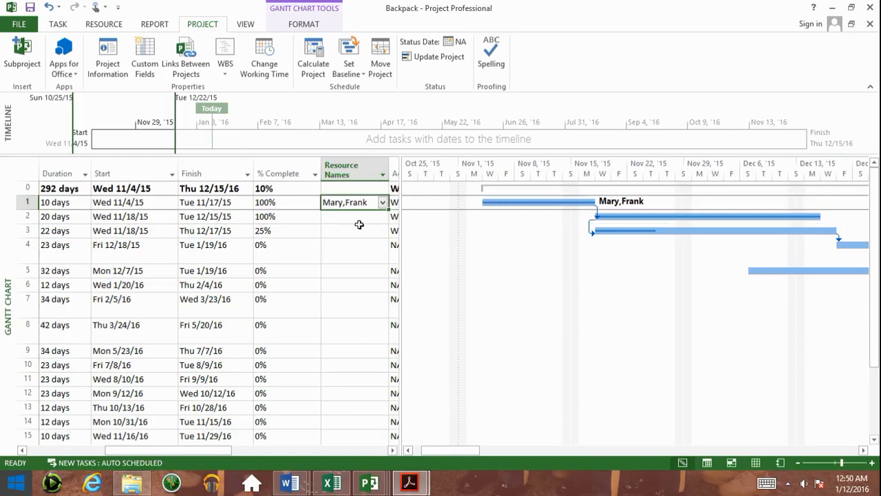
pyautogui.click(353, 232)
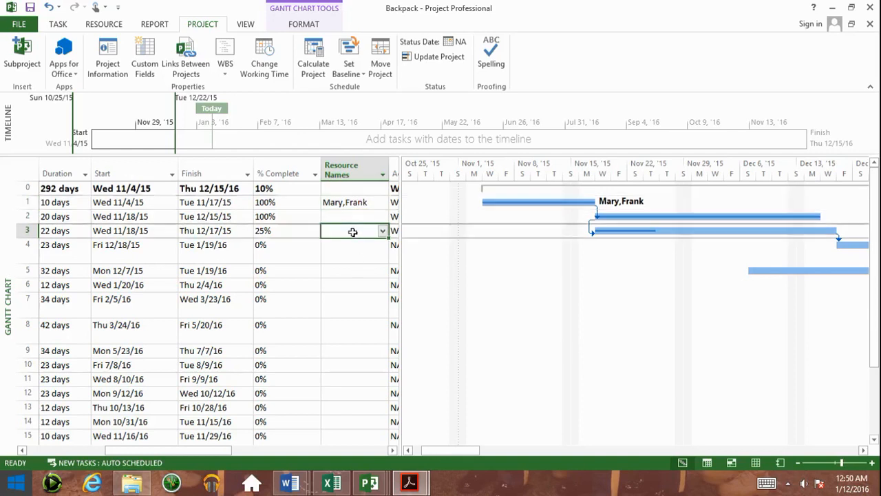
pyautogui.write('Phill')
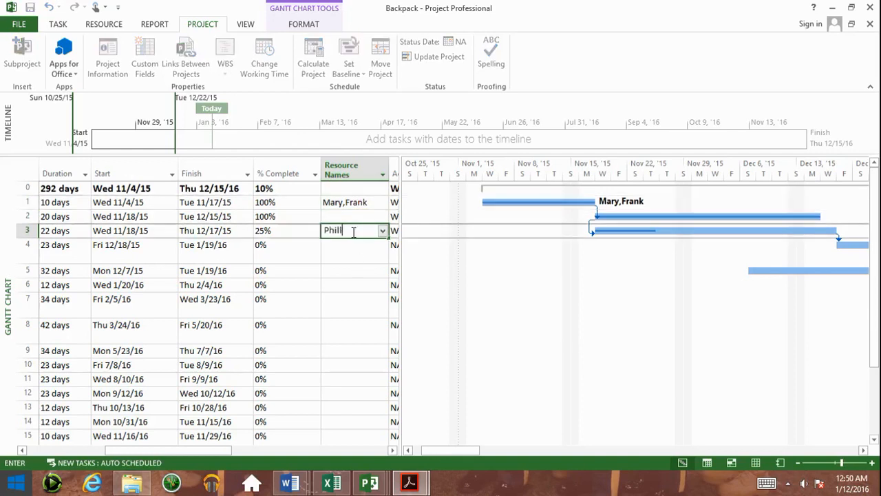
pyautogui.write(', Julie, John')
pyautogui.press('Return')
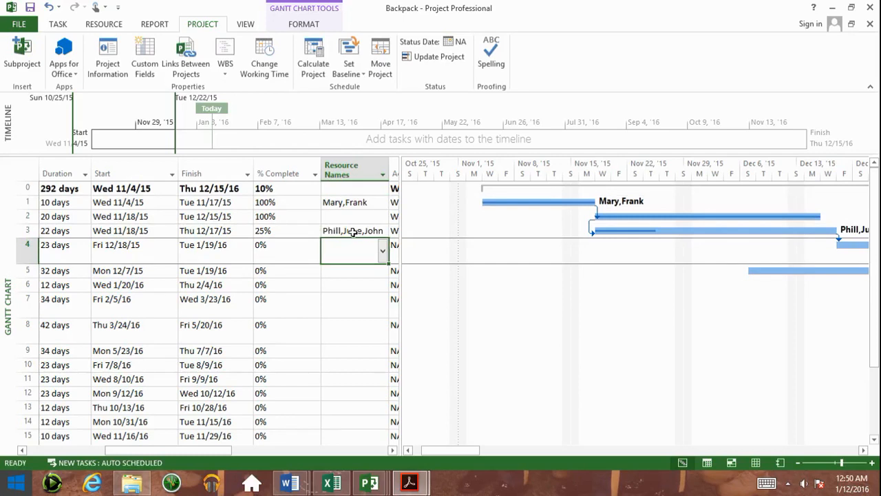
# Undo and restore the resource assignment of the Forecast Sales of New Backpacks task to compare its Gantt bar label
pyautogui.hotkey('ctrl', 'z')
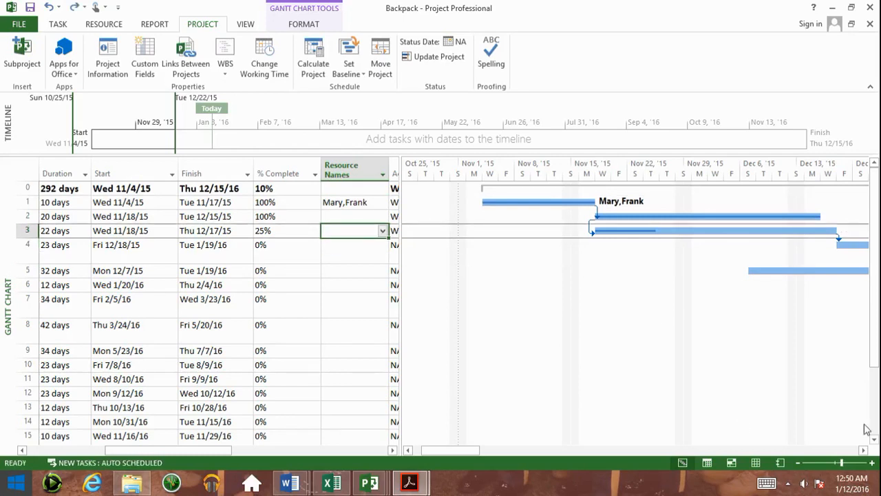
pyautogui.moveTo(865, 450); pyautogui.dragTo(865, 451)
pyautogui.hotkey('ctrl', 'y')
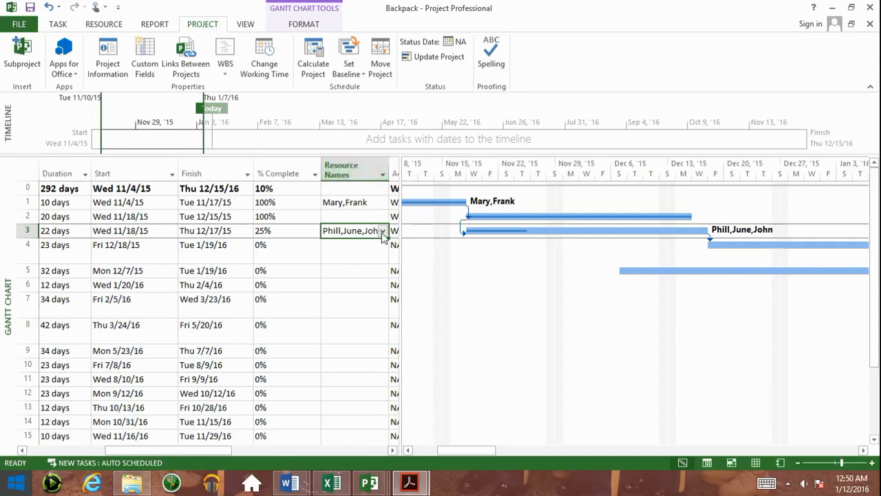
# Check which resources are ticked in the resource list of the Forecast Sales of New Backpacks task and leave them as they are
pyautogui.click(382, 232)
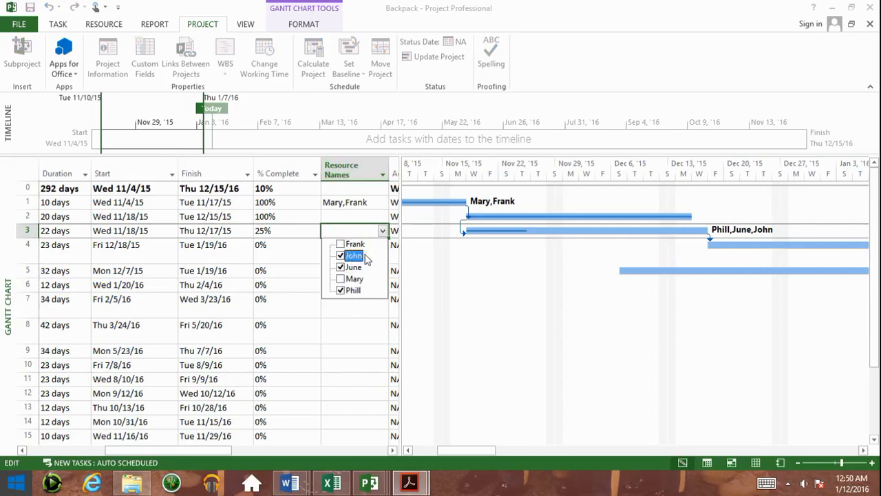
pyautogui.click(310, 232)
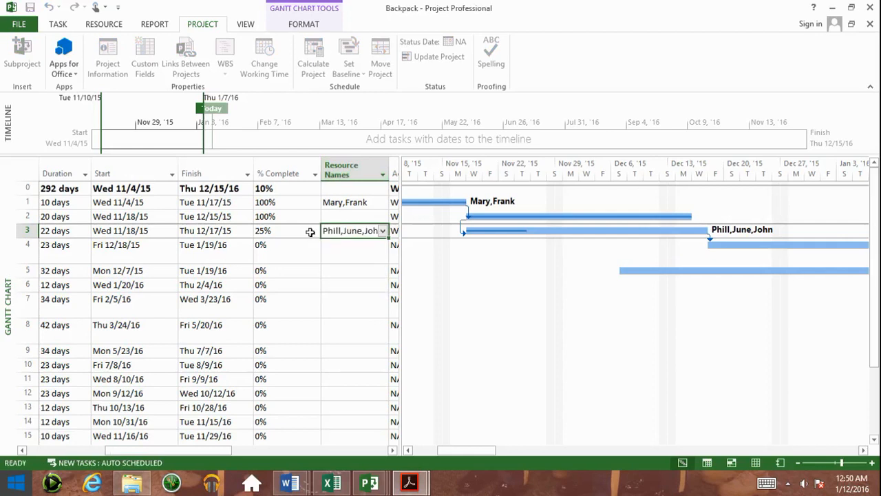
pyautogui.click(353, 250)
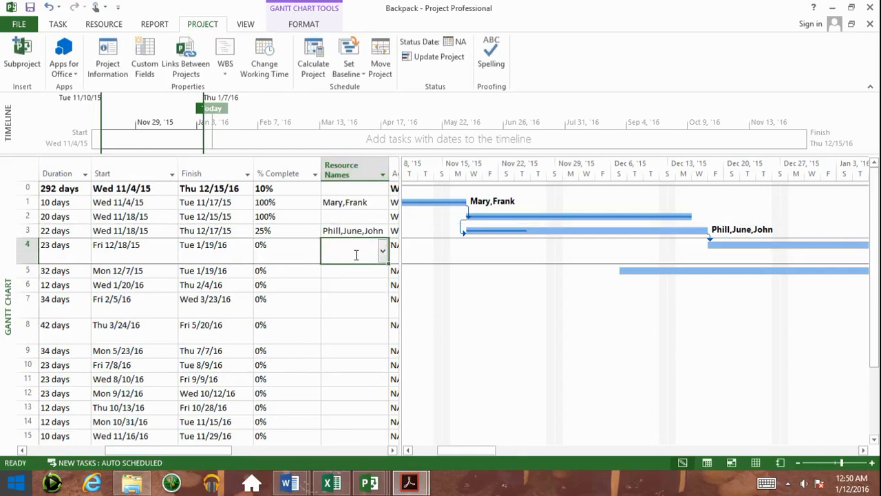
# Return to the table's first columns and widen the table area to include the Finish column
pyautogui.press('Up')
pyautogui.press('Left')
pyautogui.press('Left')
pyautogui.press('Left')
pyautogui.press('Left')
pyautogui.press('Left')
pyautogui.press('Left')
pyautogui.press('Left')
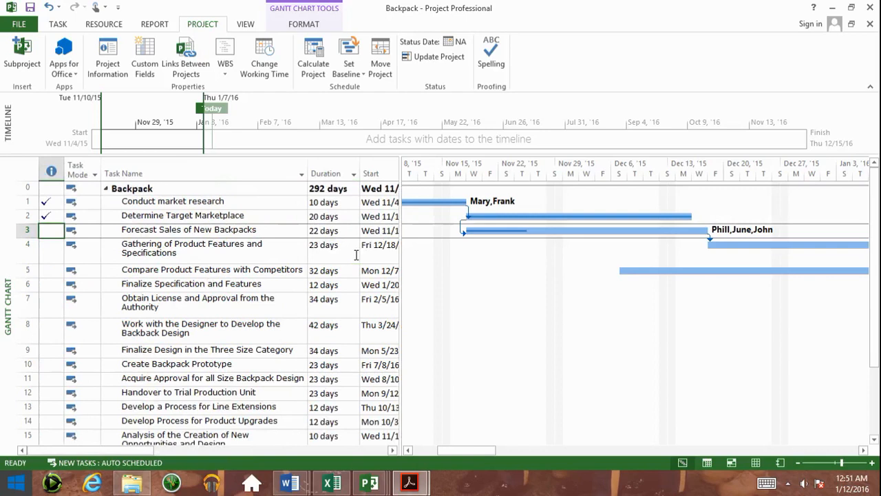
pyautogui.moveTo(401, 234); pyautogui.dragTo(509, 227)
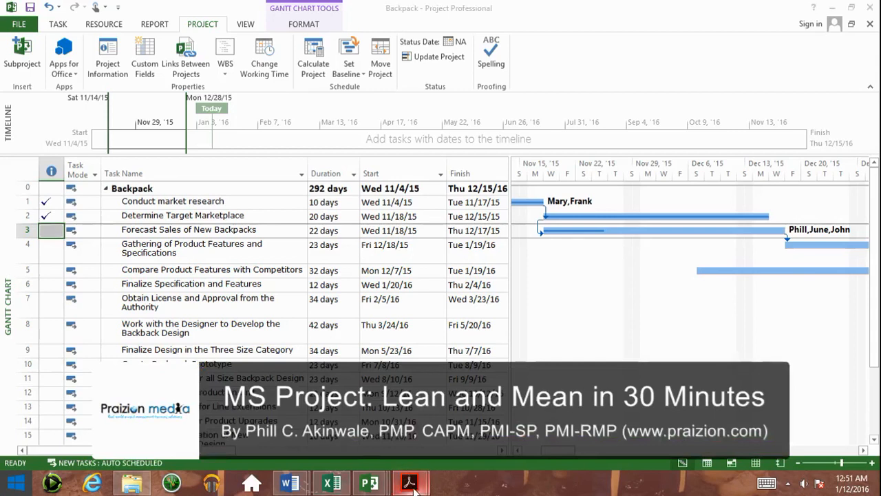
# Switch to Excel, review the activity names and descriptions in the Backpack activity list, and return to the Project schedule
pyautogui.moveTo(410, 484)
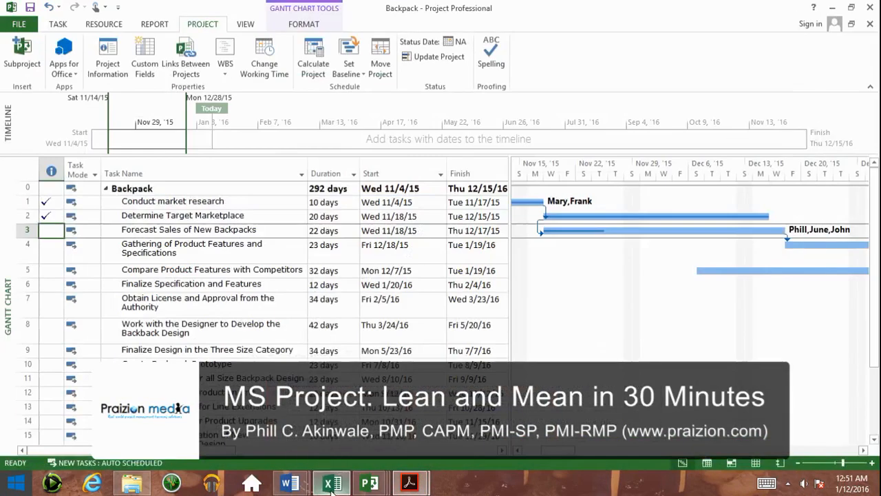
pyautogui.click(330, 483)
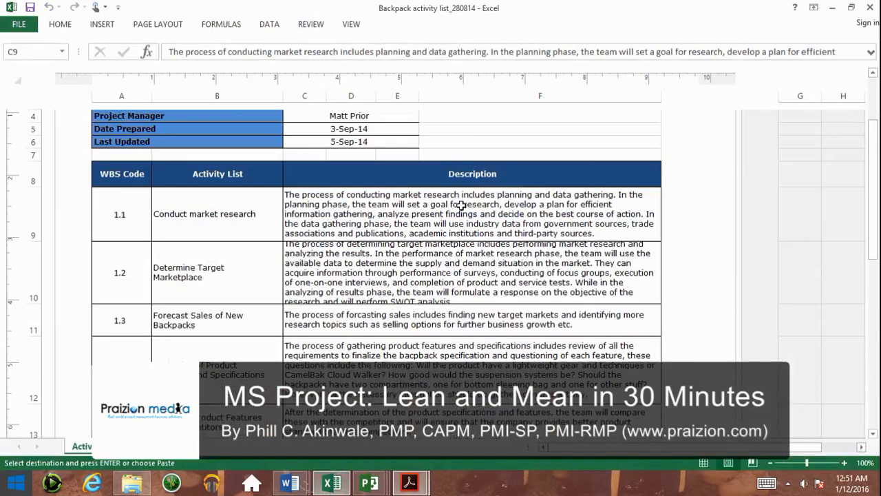
pyautogui.click(445, 250)
pyautogui.click(422, 321)
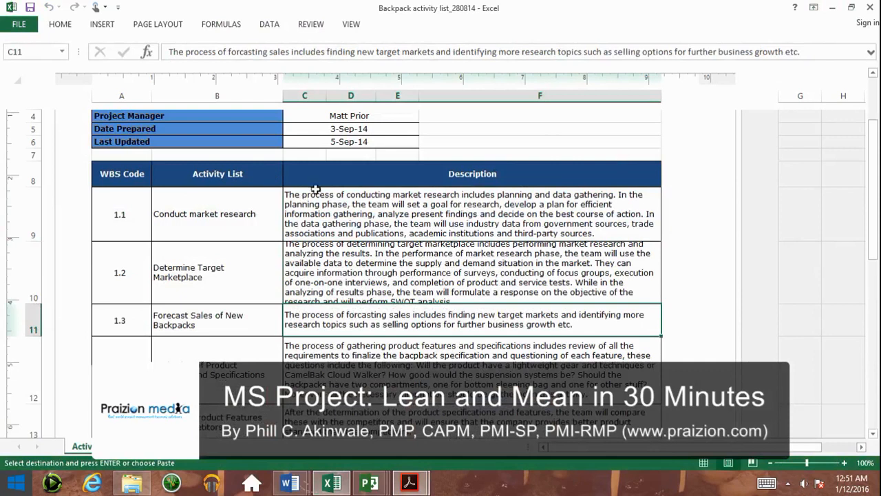
pyautogui.moveTo(335, 199); pyautogui.dragTo(317, 413)
pyautogui.scroll(-6, 317, 417)
pyautogui.scroll(4, 339, 353)
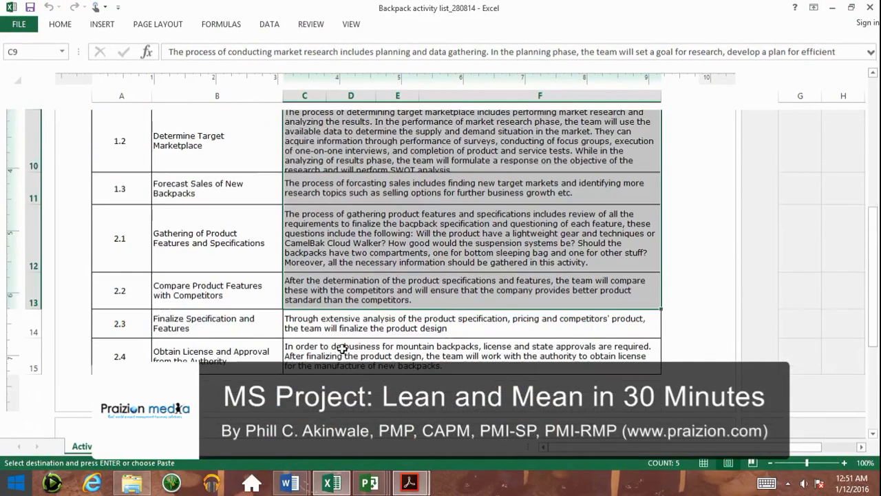
pyautogui.scroll(5, 360, 295)
pyautogui.doubleClick(335, 309)
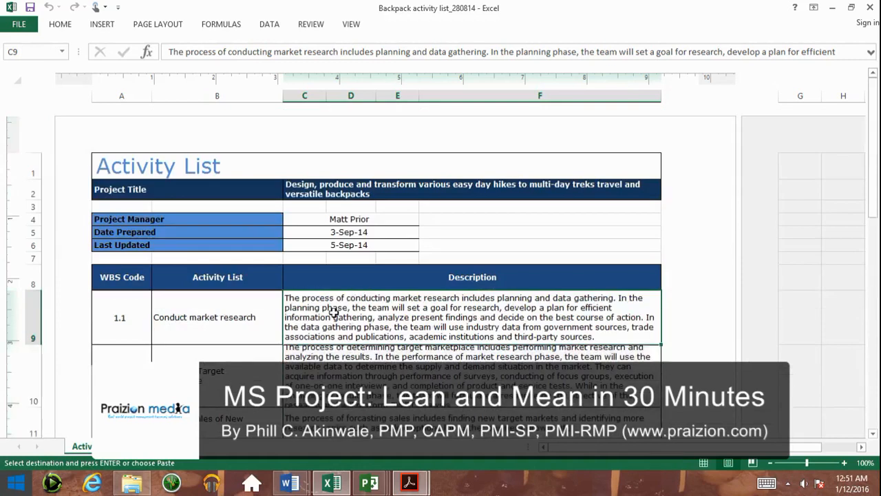
pyautogui.click(269, 315)
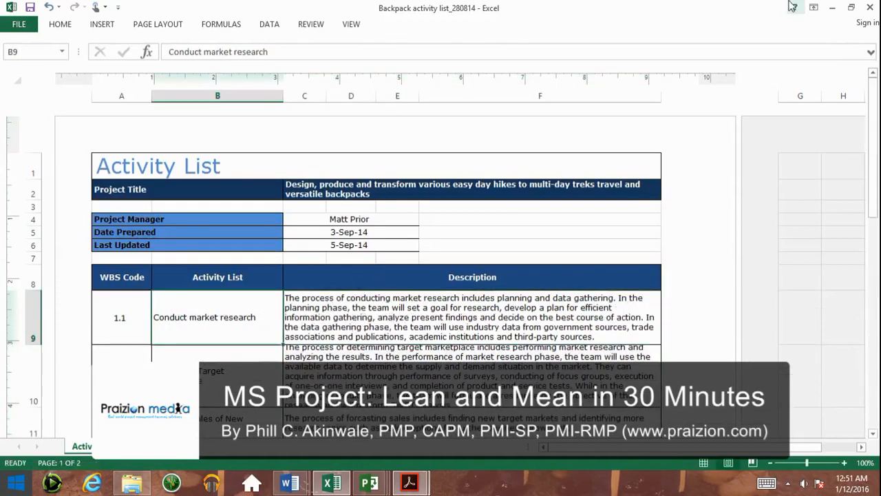
pyautogui.click(832, 13)
# Zoom out the Gantt chart timescale and review the Task Name, Duration and Start columns
pyautogui.click(259, 171)
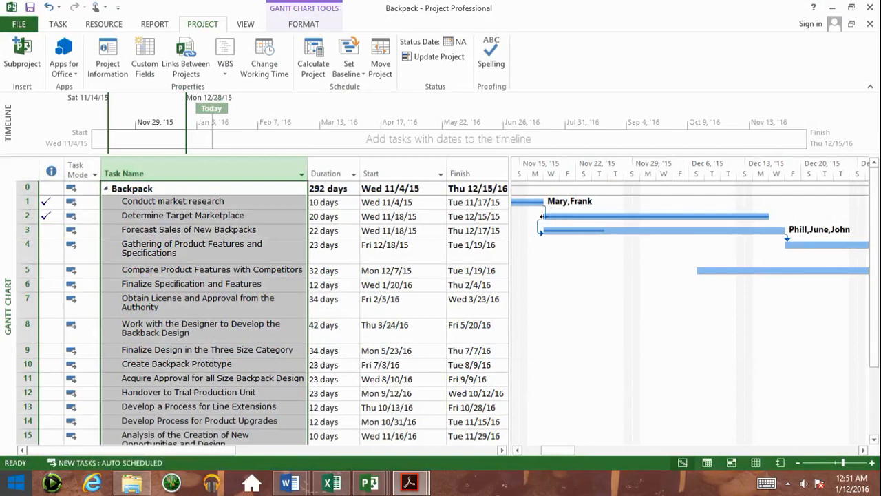
pyautogui.moveTo(863, 449); pyautogui.dragTo(863, 451)
pyautogui.click(798, 462)
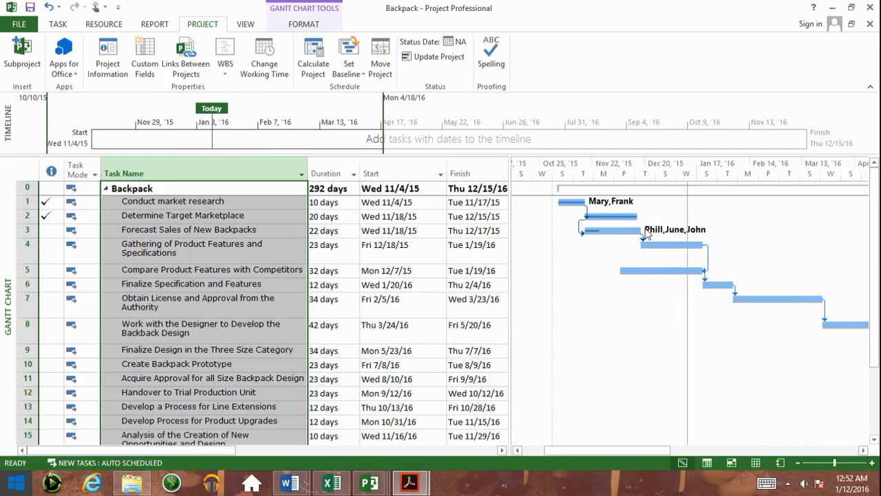
pyautogui.click(337, 201)
pyautogui.click(329, 173)
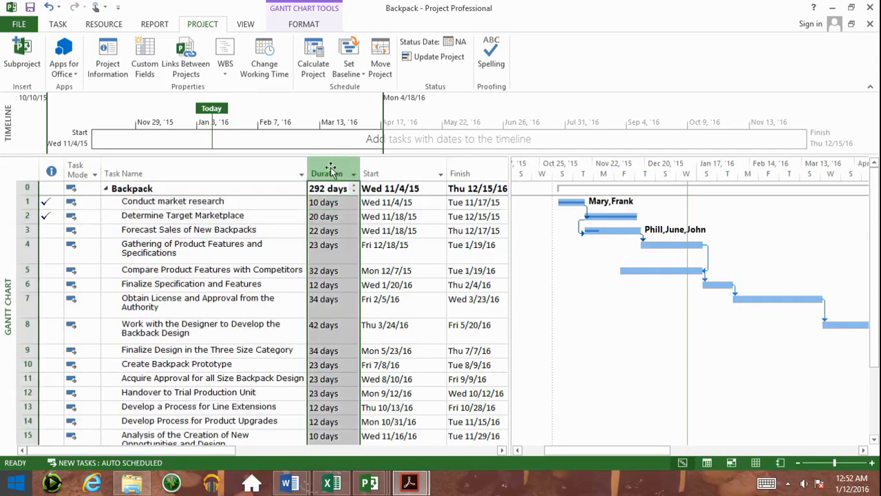
pyautogui.click(373, 202)
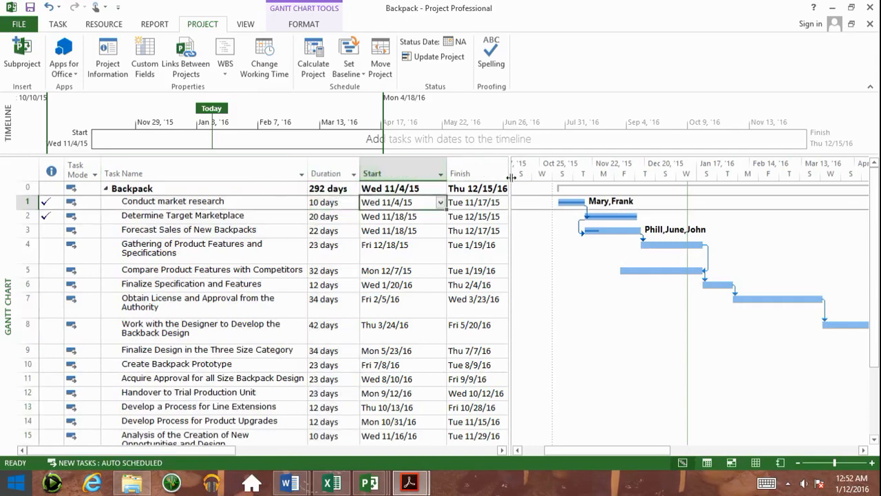
# Widen the table to review the % Complete, Resource Names, actual, baseline and Predecessors columns, and narrow it back to end at Finish
pyautogui.moveTo(512, 178); pyautogui.dragTo(776, 178)
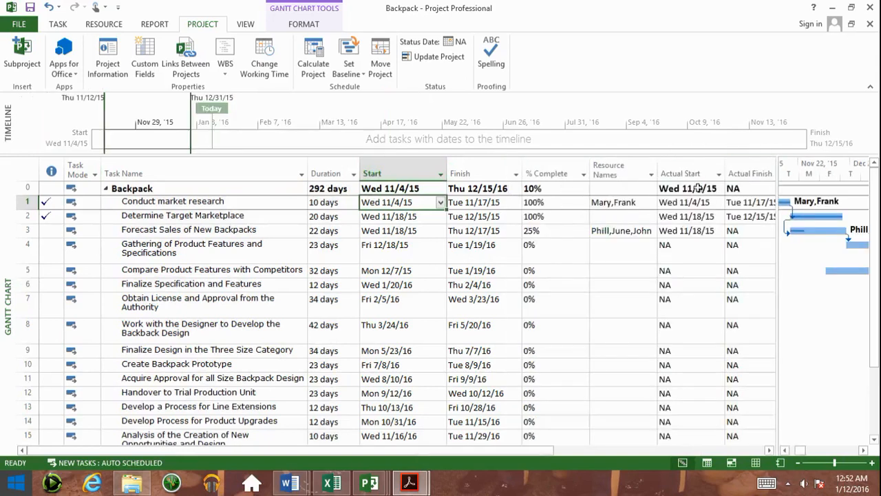
pyautogui.click(558, 173)
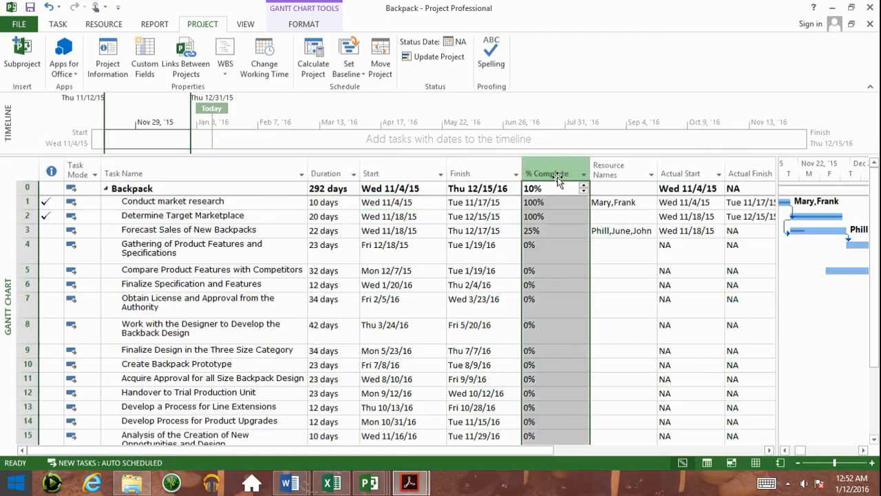
pyautogui.click(550, 205)
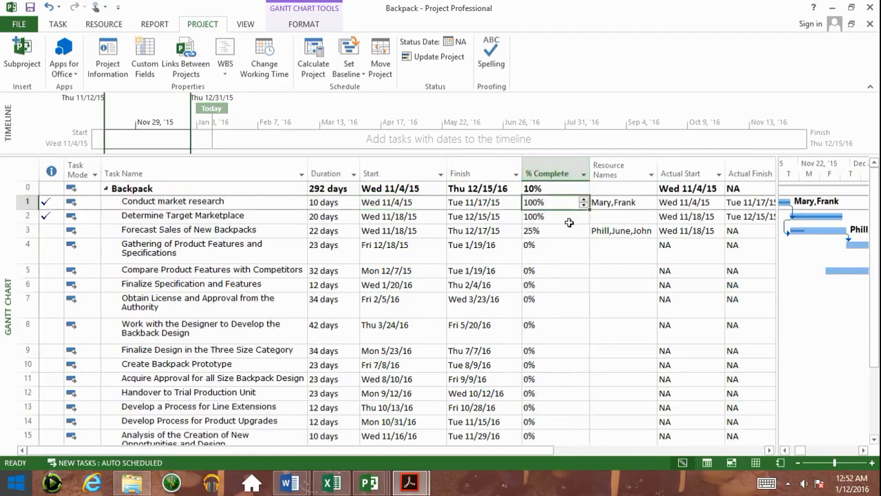
pyautogui.click(769, 449)
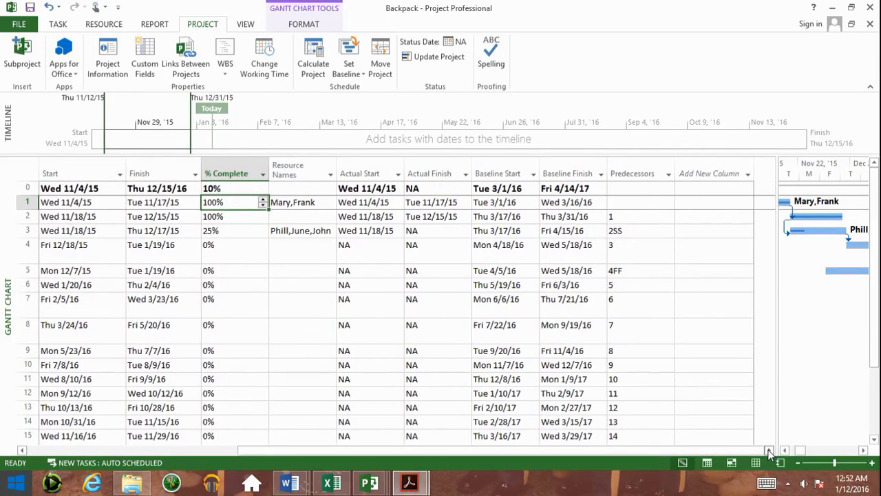
pyautogui.click(23, 449)
pyautogui.click(23, 449)
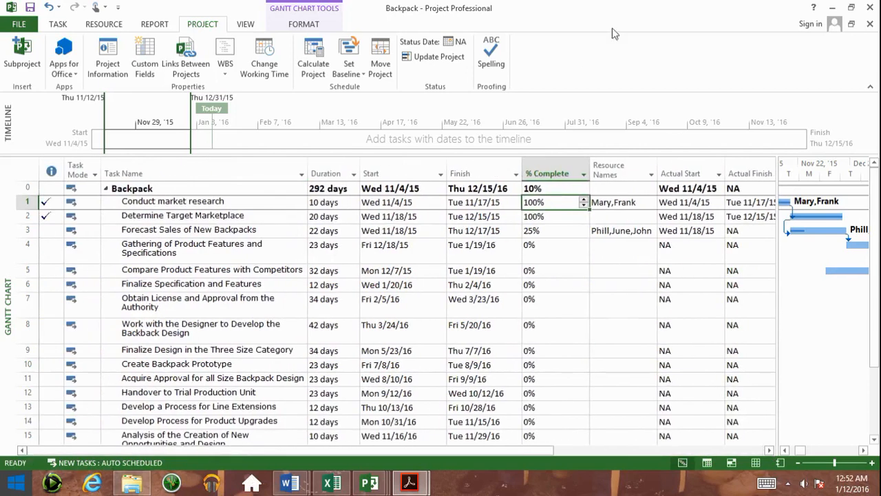
pyautogui.moveTo(778, 172); pyautogui.dragTo(521, 239)
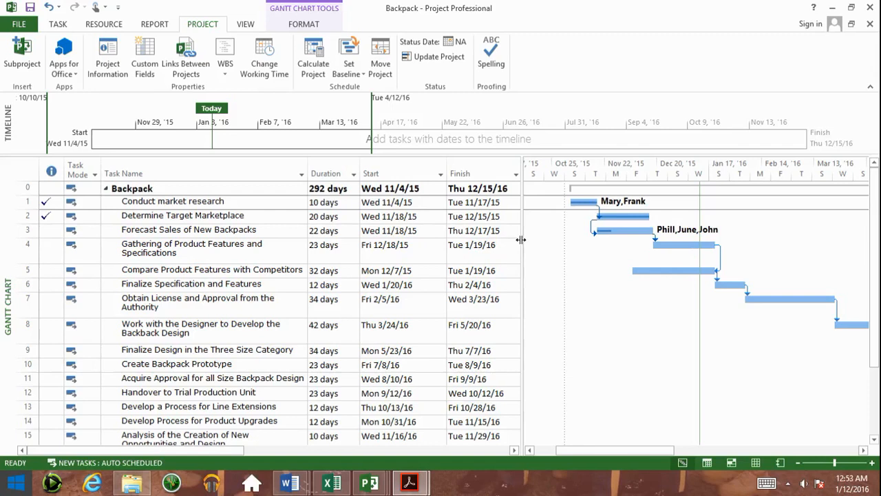
# Rename the Backpack project summary task to "Backpack (PRAIZION.COM)"
pyautogui.click(216, 189)
pyautogui.click(217, 188)
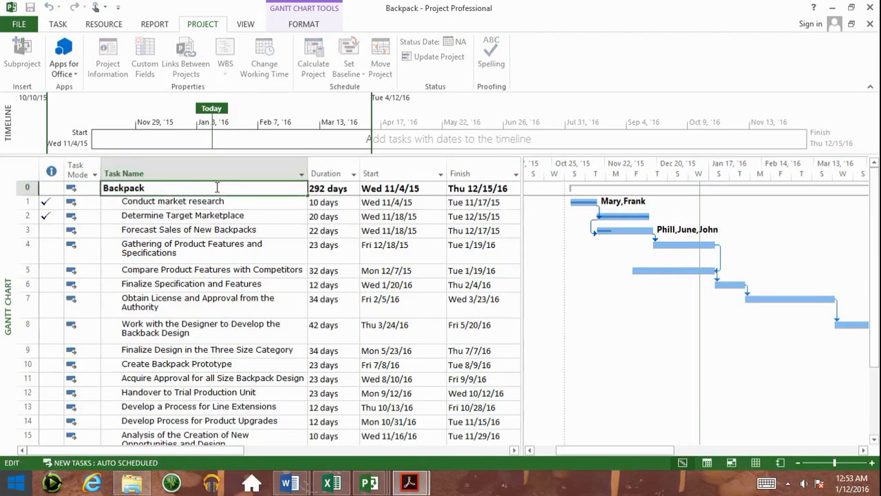
pyautogui.write('(PRAIZION.COM')
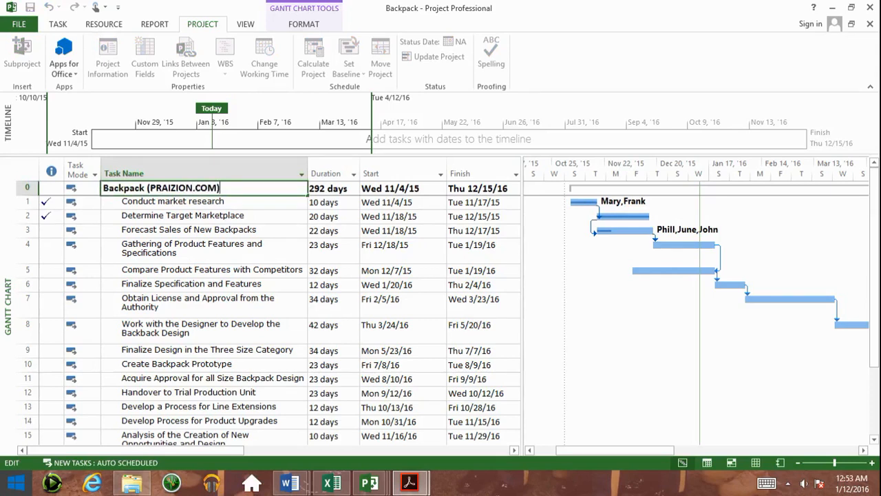
pyautogui.press('Return')
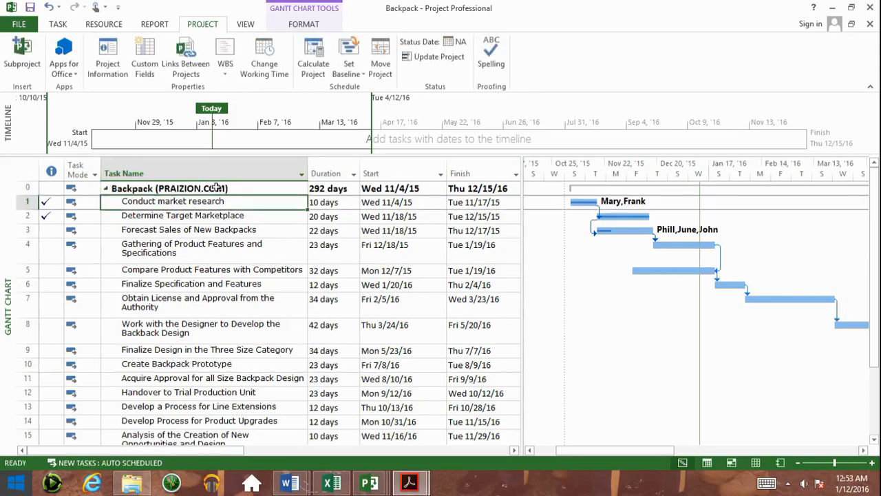